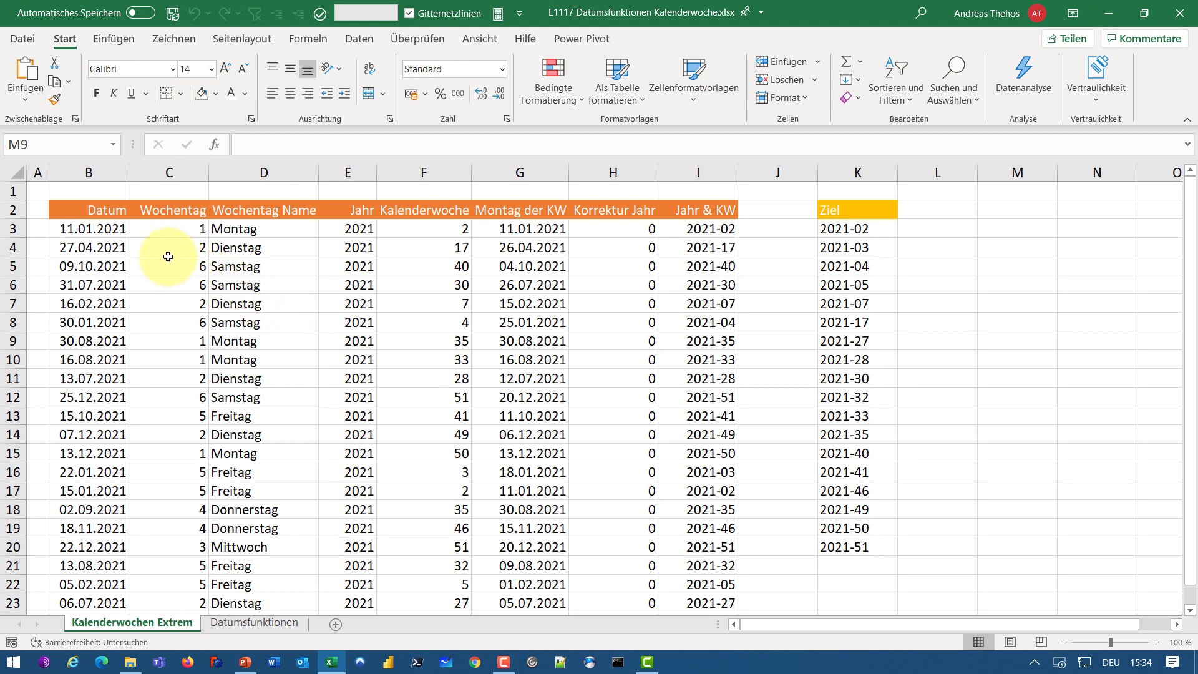
Check the ZUFALLSBEREICH formula in B3, then go to the Datumsfunktionen sheet
left_click(115, 233)
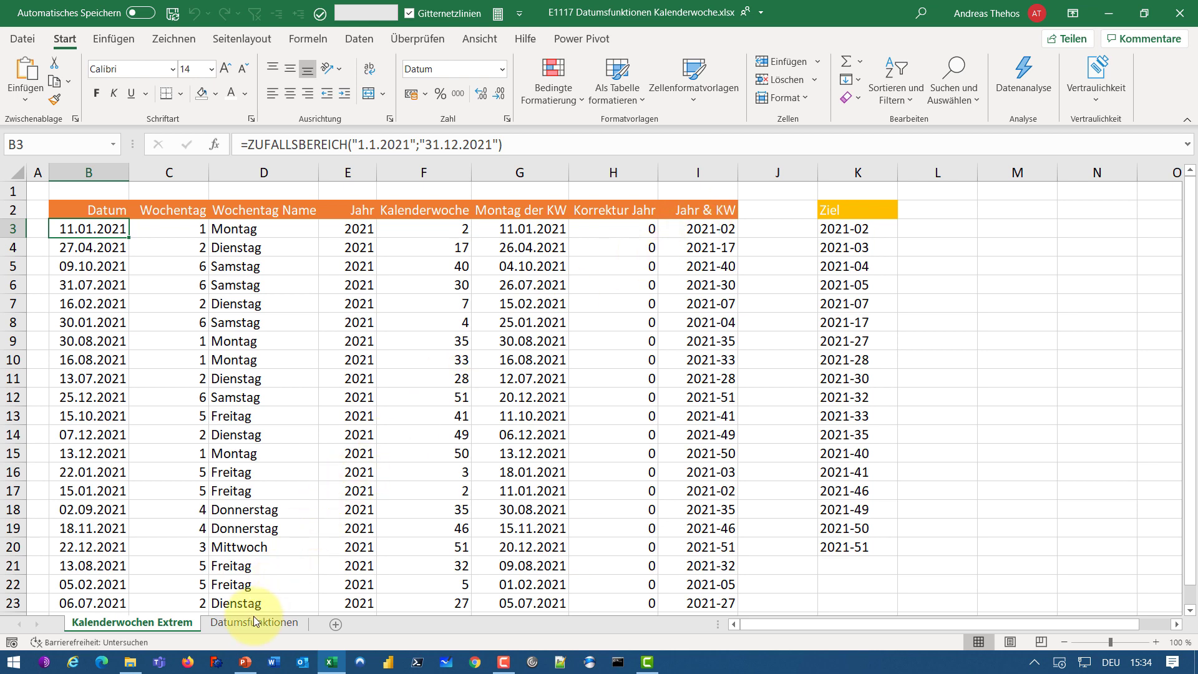
left_click(284, 616)
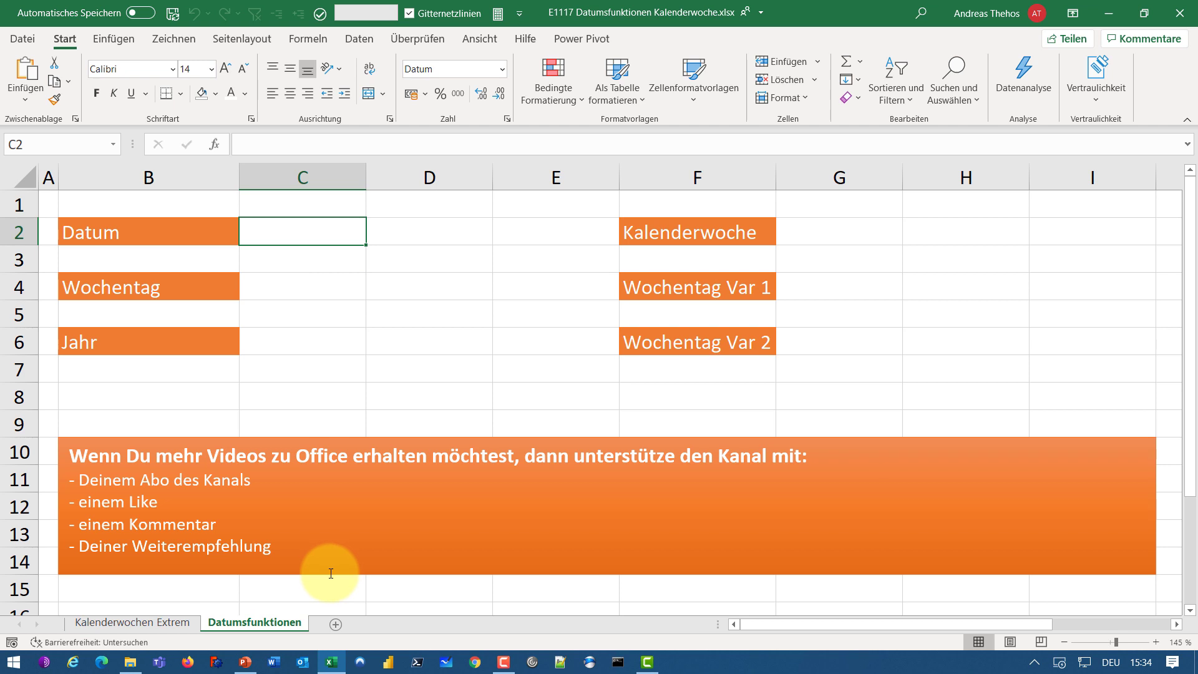
Enter the dates 20.12.2020 in C2 and 01.01.2021 in D2
type("20.12.2020")
key("ctrl+Return")
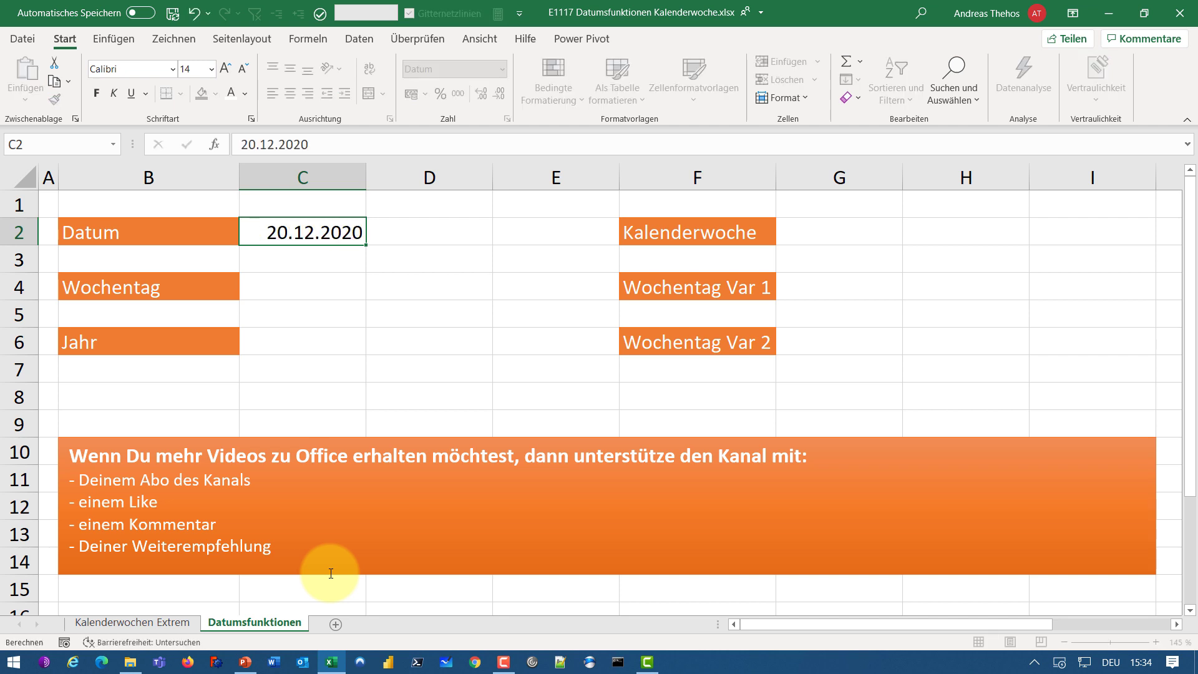
key("Right")
type("1")
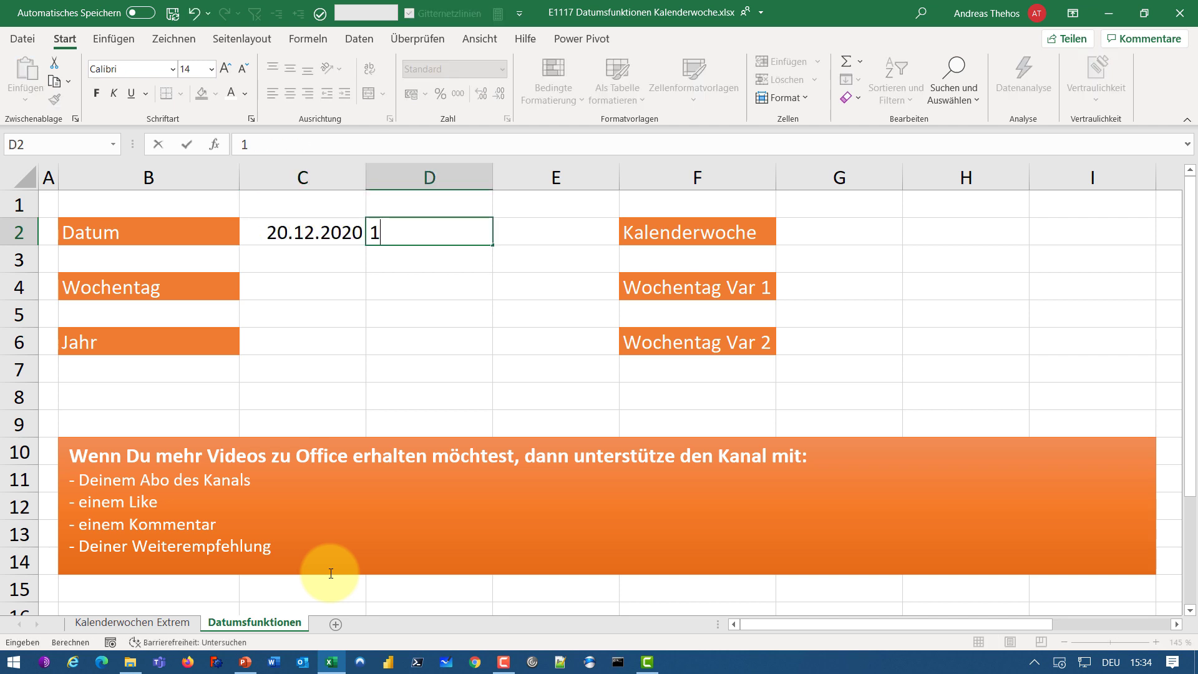
type(".1.20")
key("Return")
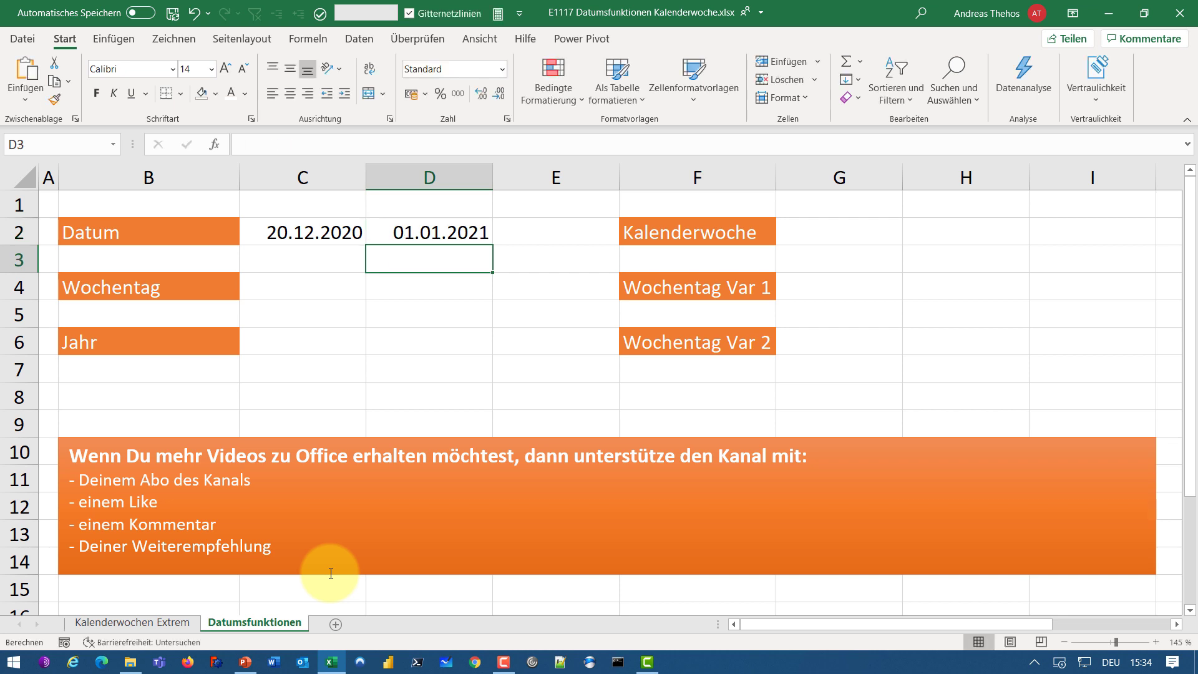
key("Left")
key("Down")
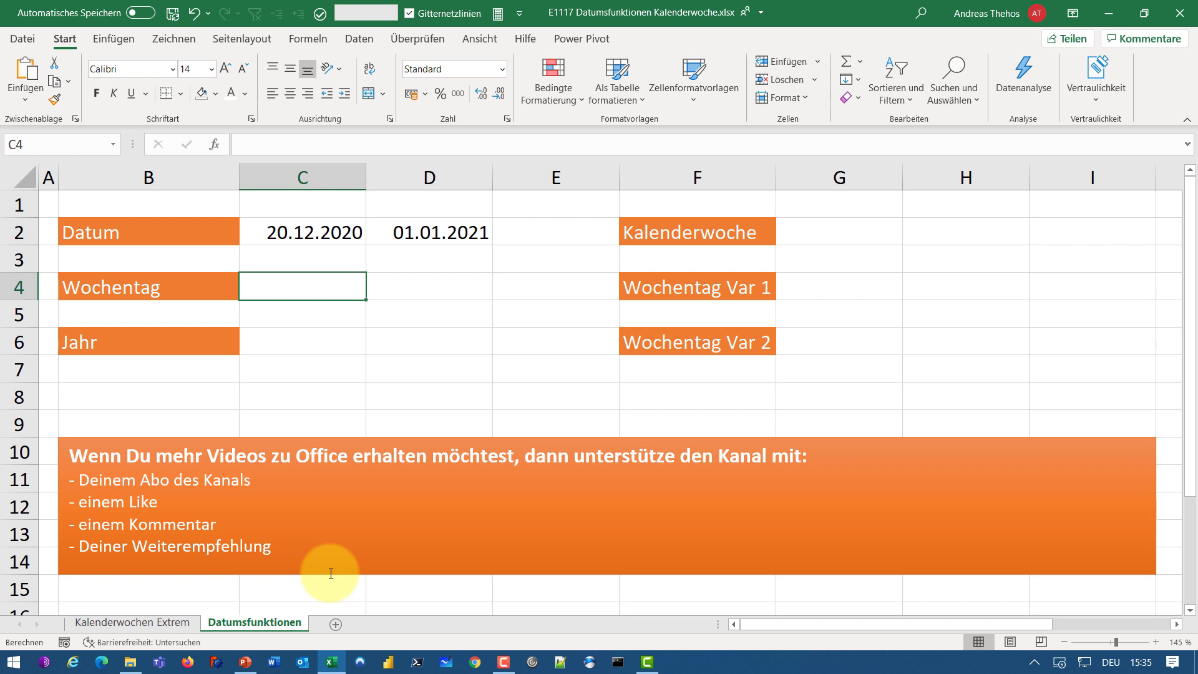
Put =WOCHENTAG(C2;2) in C4 and copy it to D4, giving 7 and 5
type("=wo")
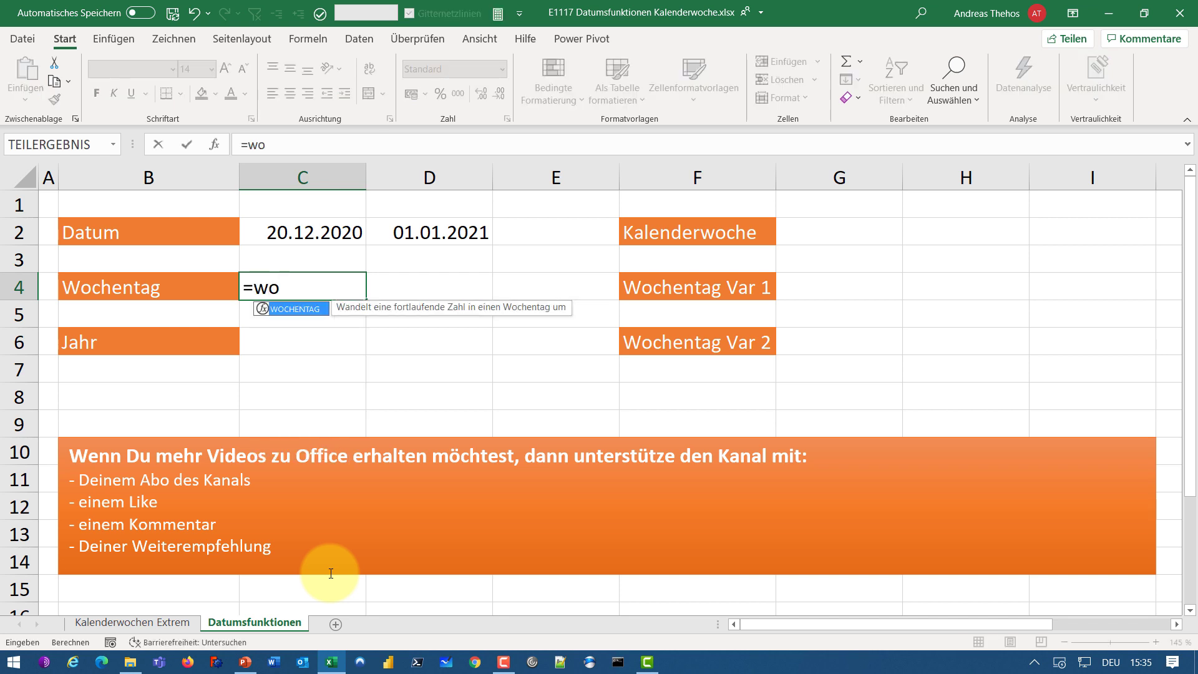
key("Tab")
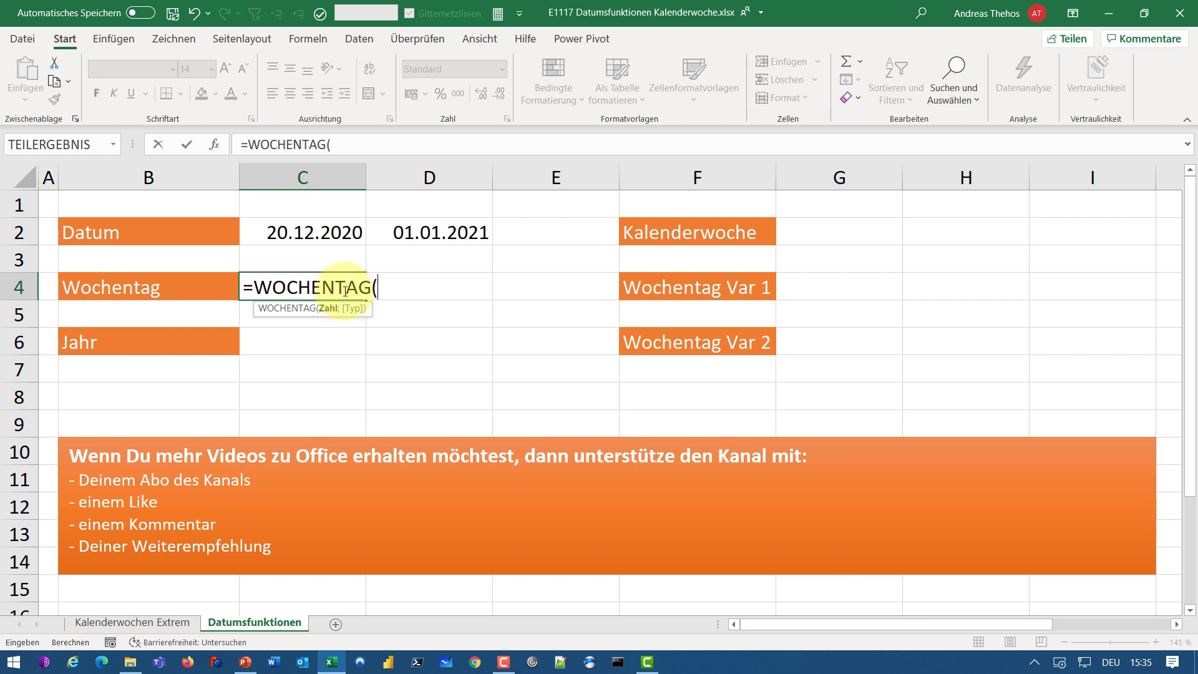
left_click(343, 234)
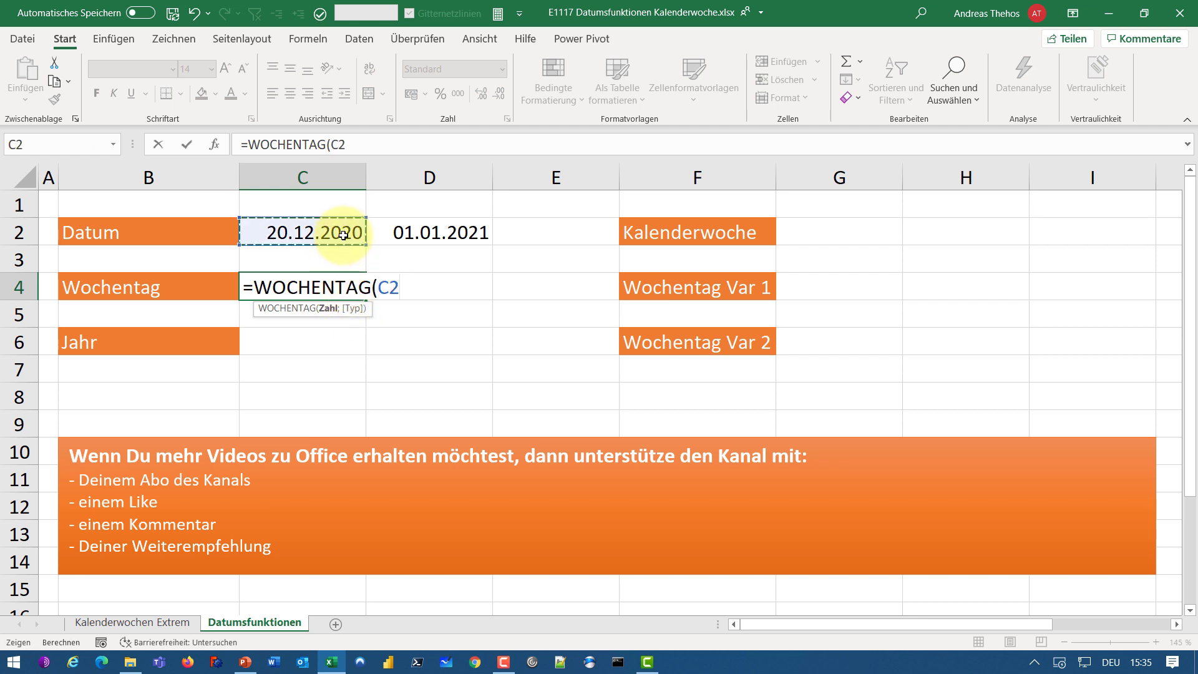
type(";")
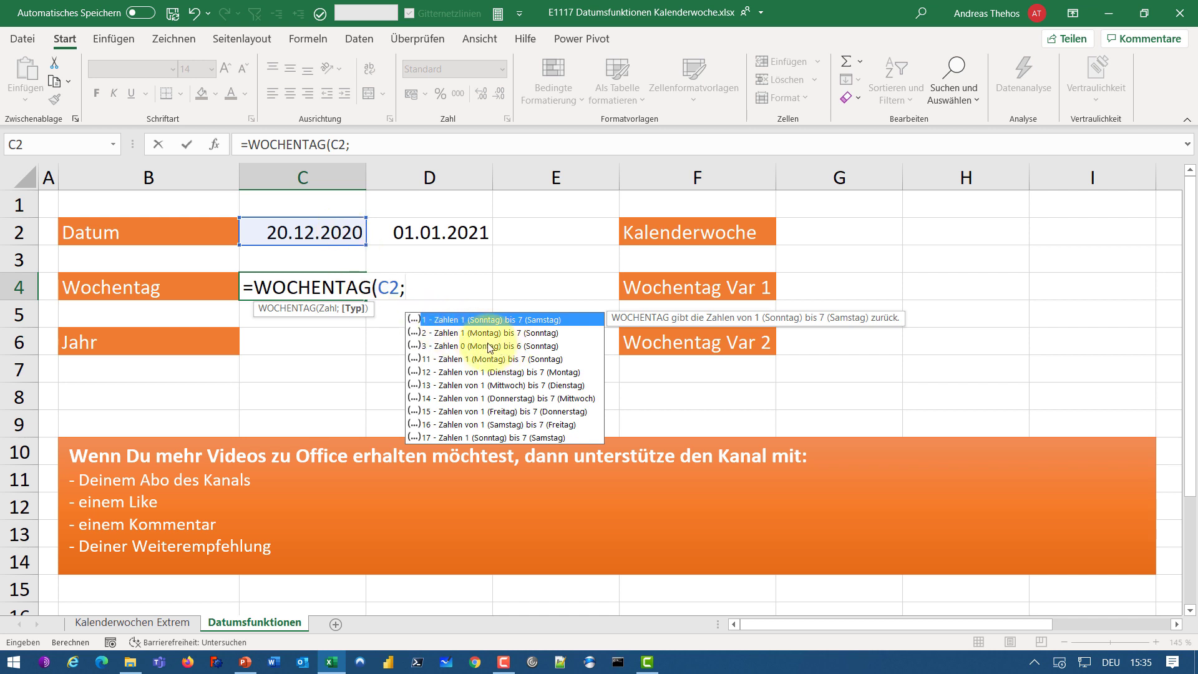
type("2)")
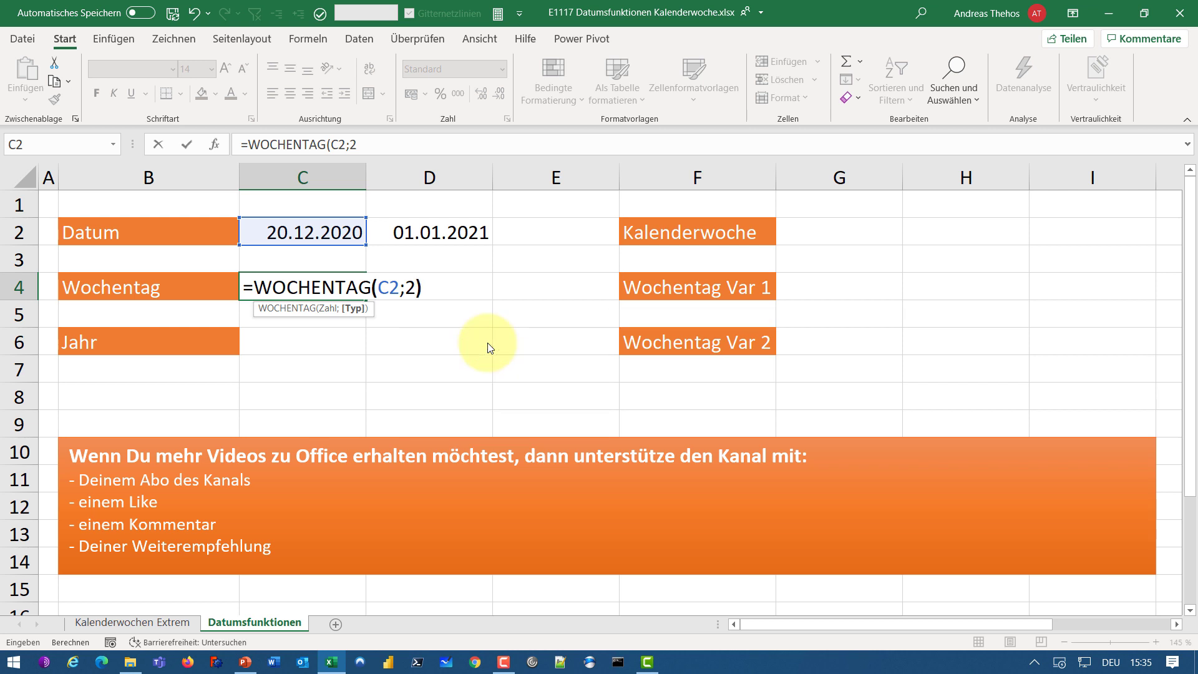
key("Return")
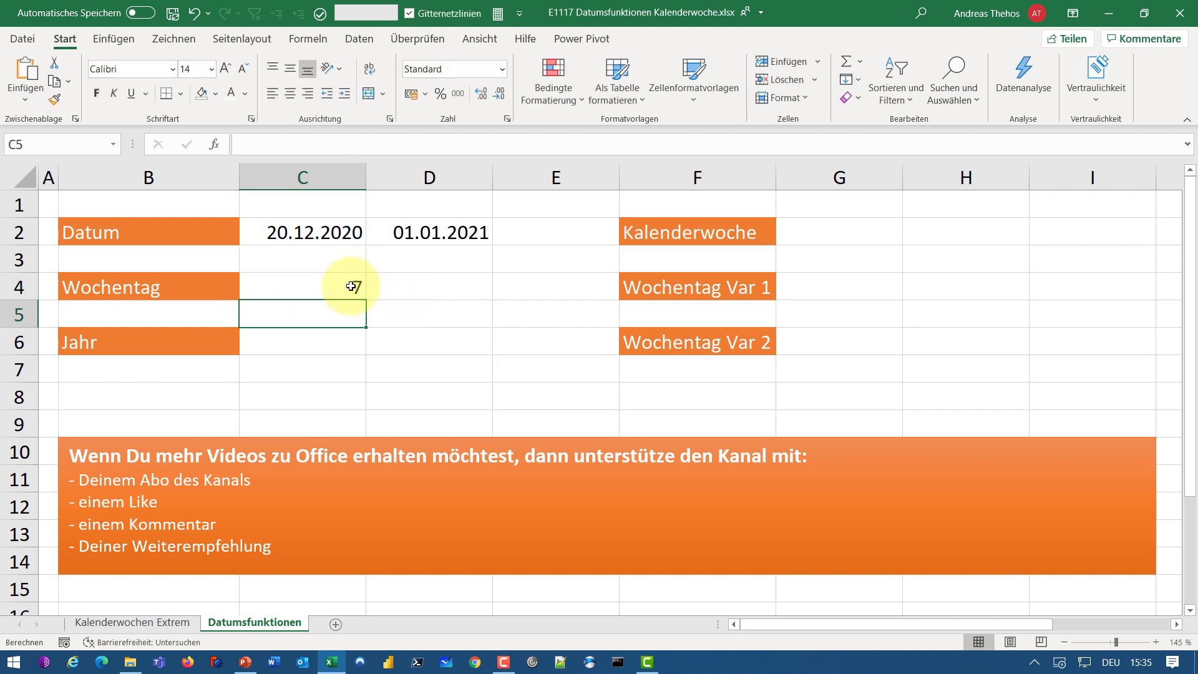
left_click(351, 287)
left_click_drag(366, 301, 450, 301)
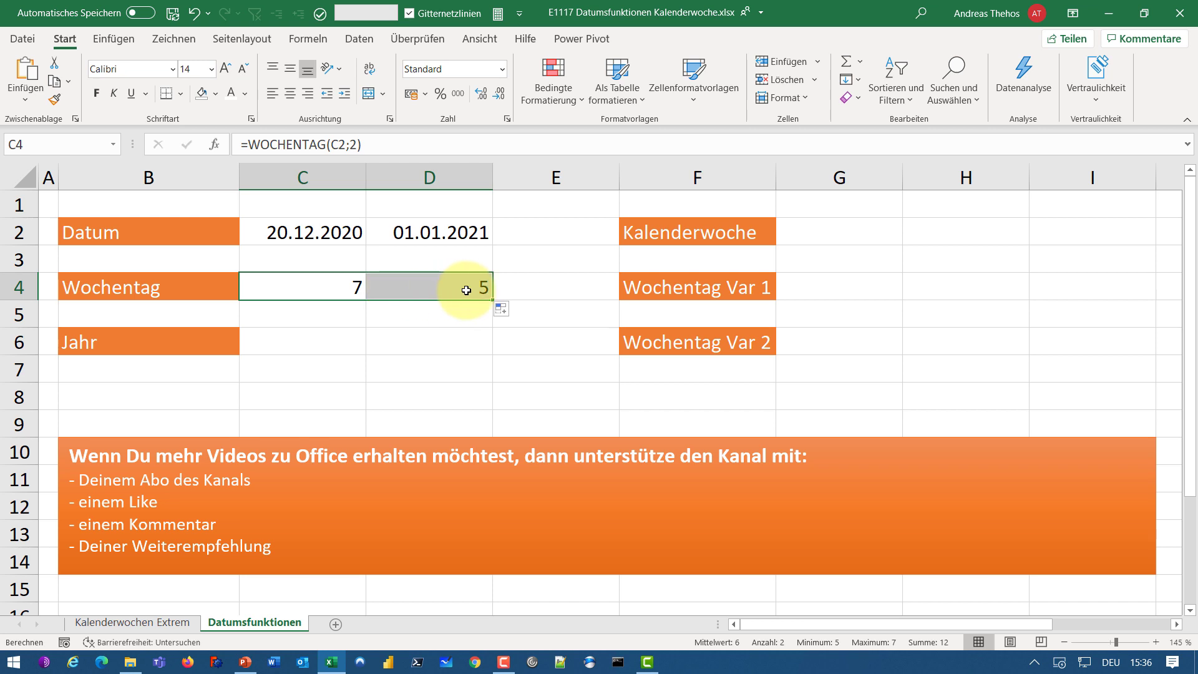
left_click(872, 279)
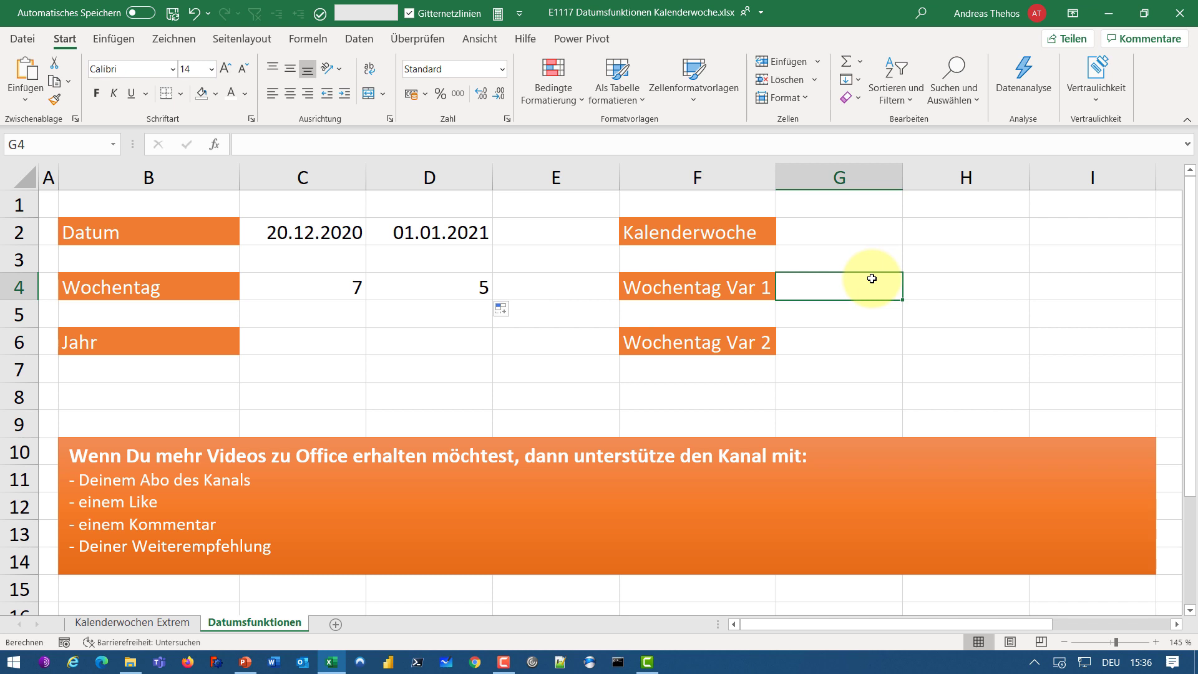
Reference the dates with =C2 in G4 and fill it right into H4
type("=")
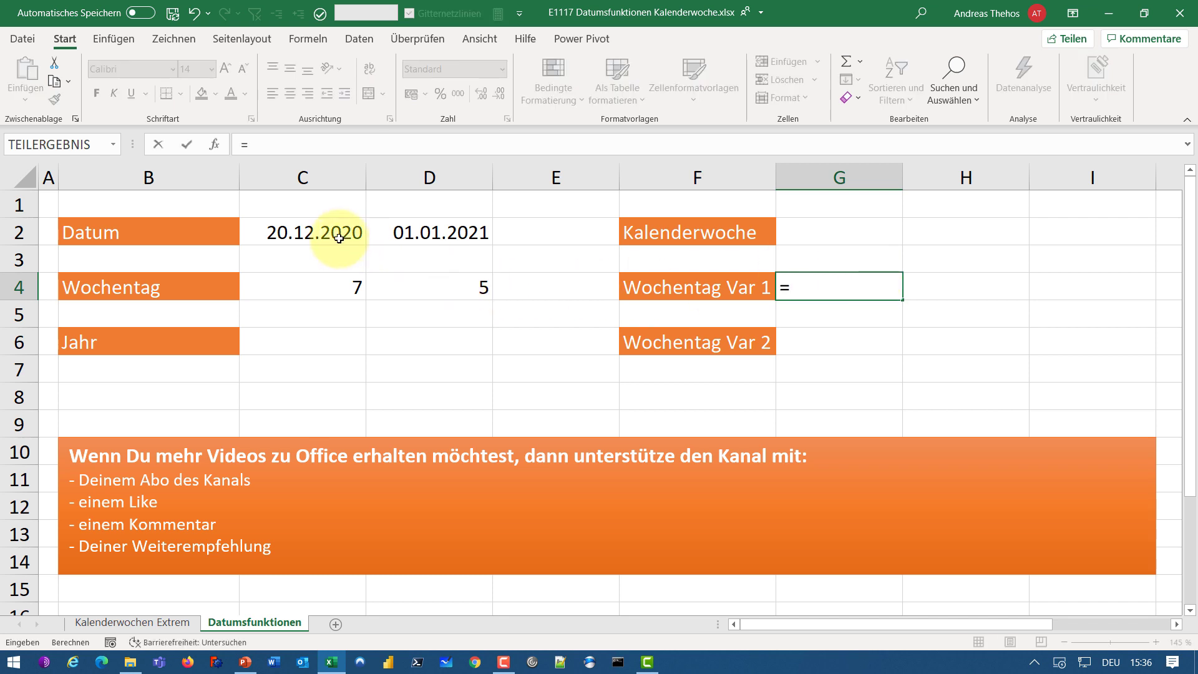
left_click(339, 238)
key("Return")
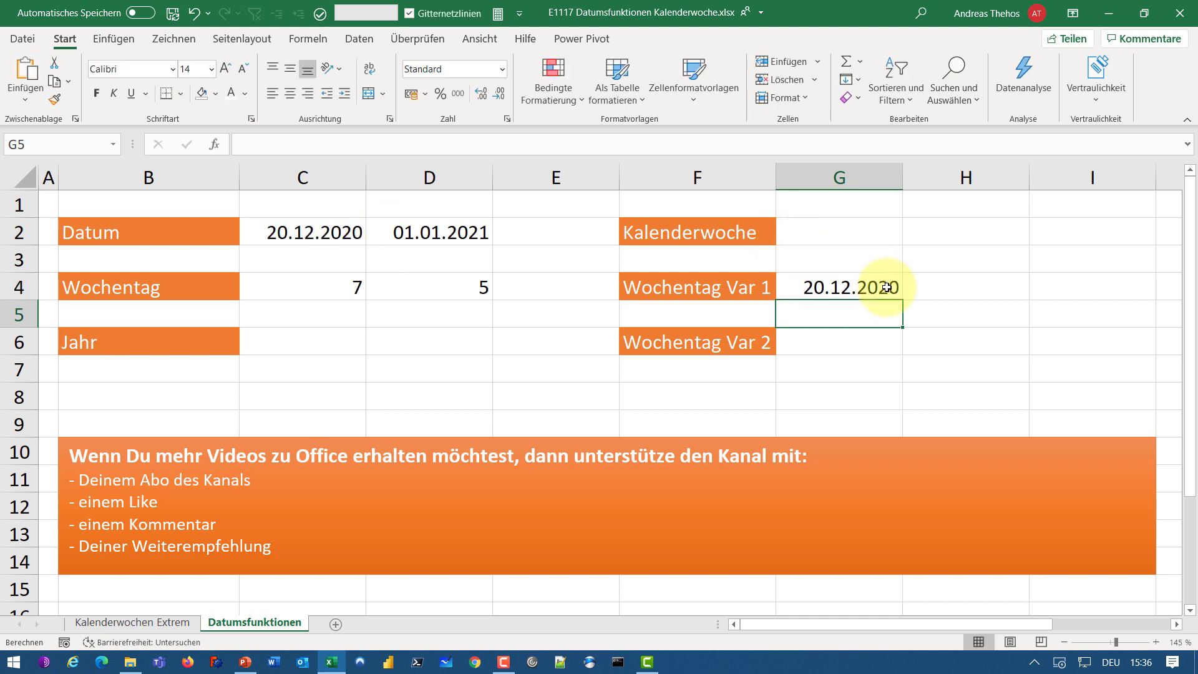
left_click(887, 287)
left_click_drag(903, 300, 985, 297)
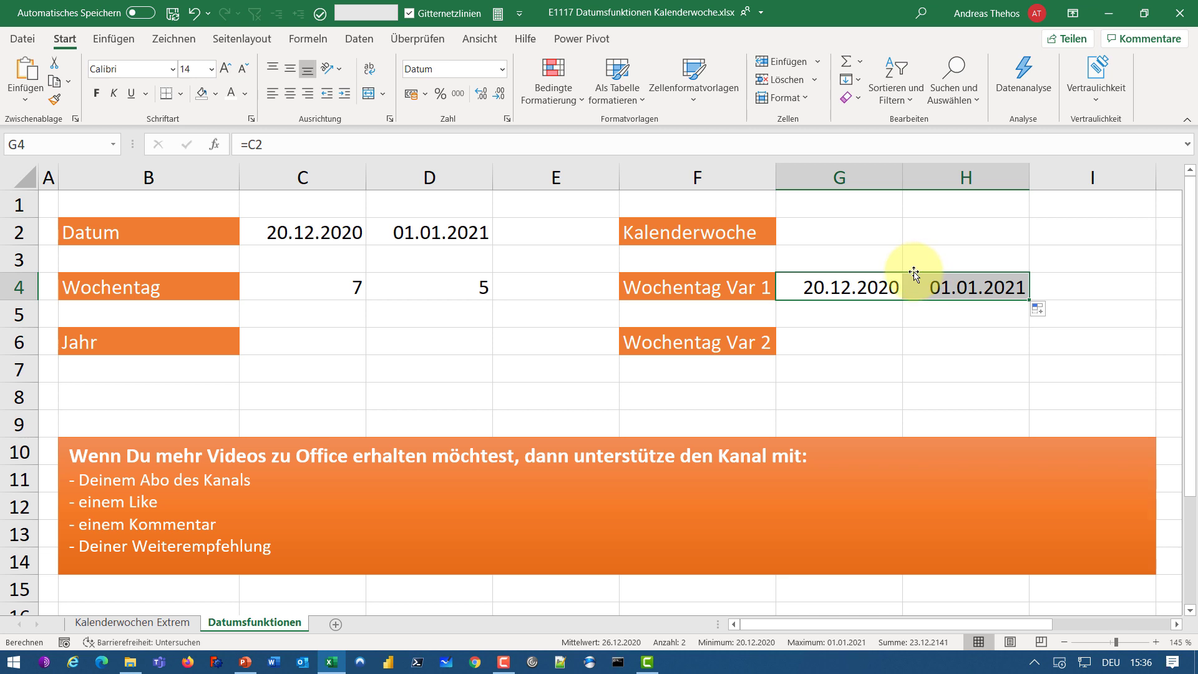
Give G4:H4 the custom number format TTTT so they show Sonntag and Freitag
key("ctrl+1")
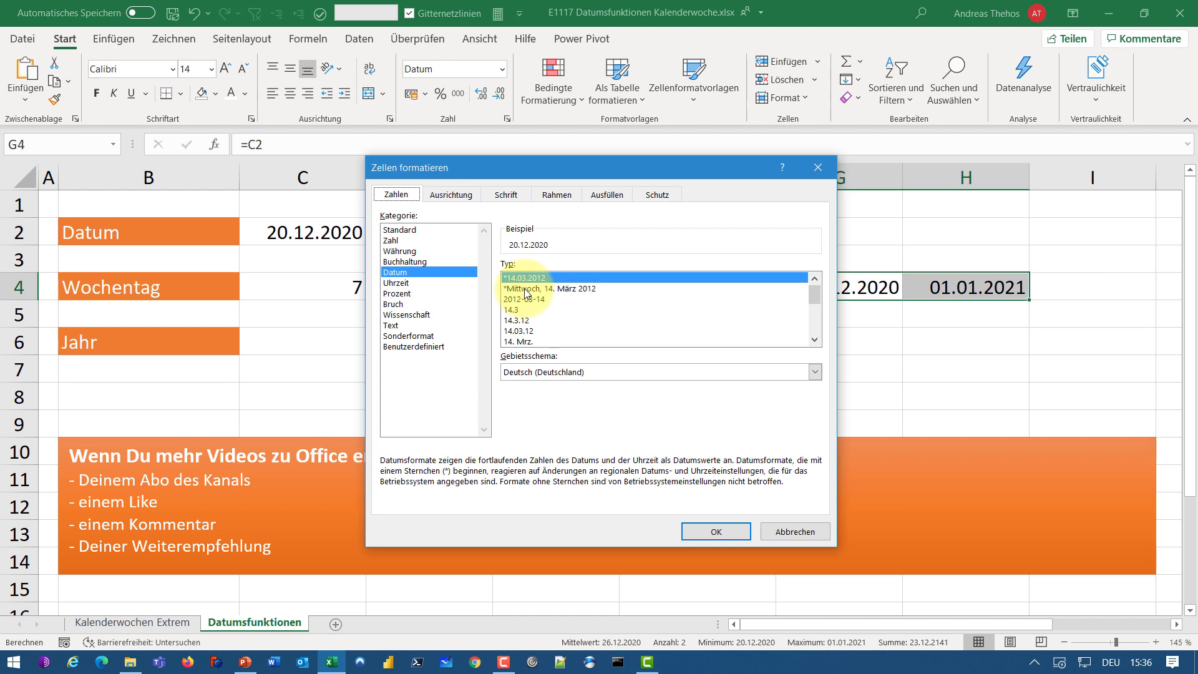
mouse_move(818, 295)
left_mouse_down()
mouse_move(818, 329)
mouse_move(818, 289)
left_mouse_up()
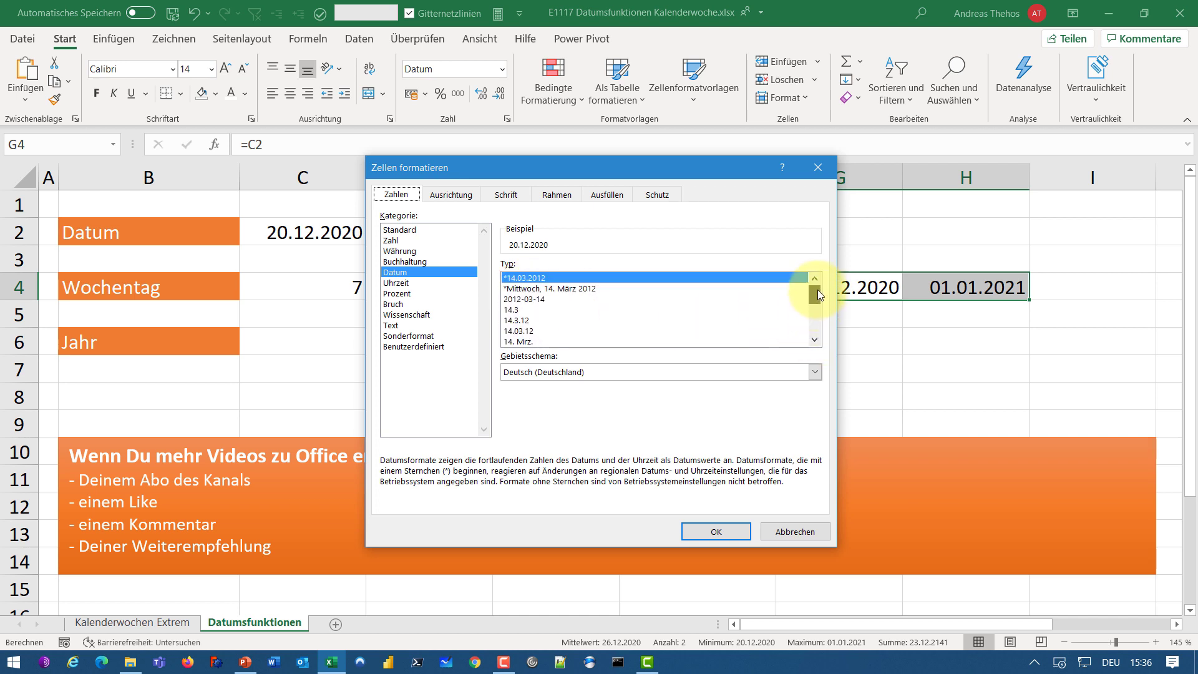
left_click(524, 290)
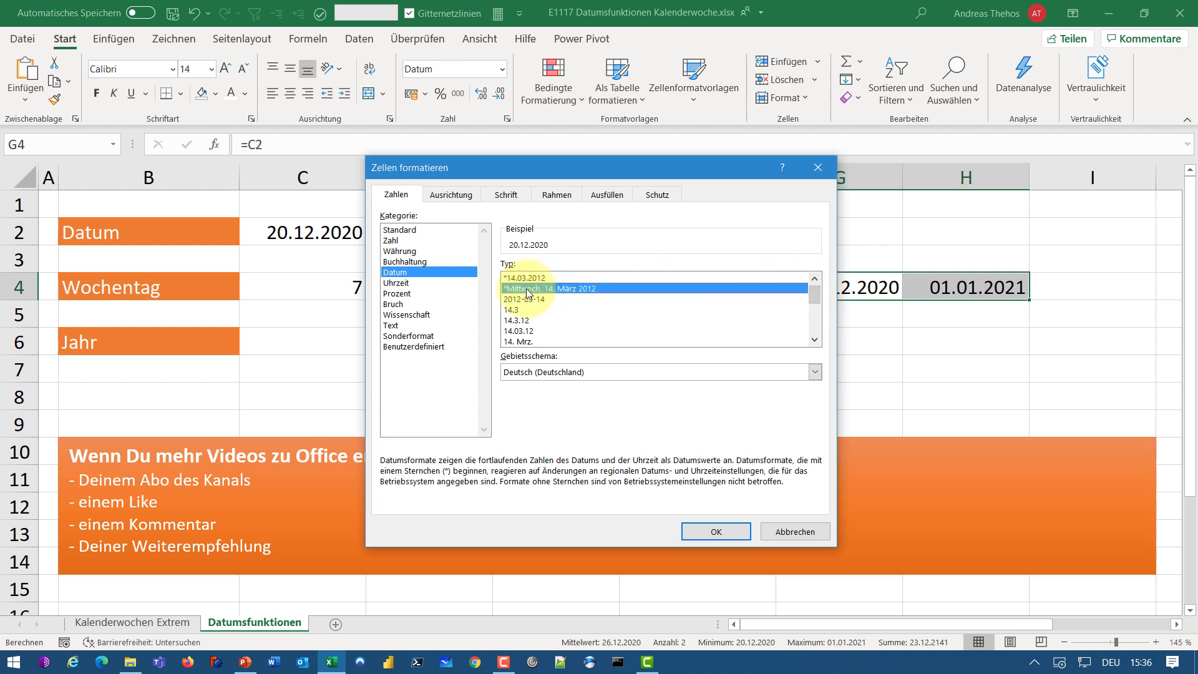
left_click(415, 346)
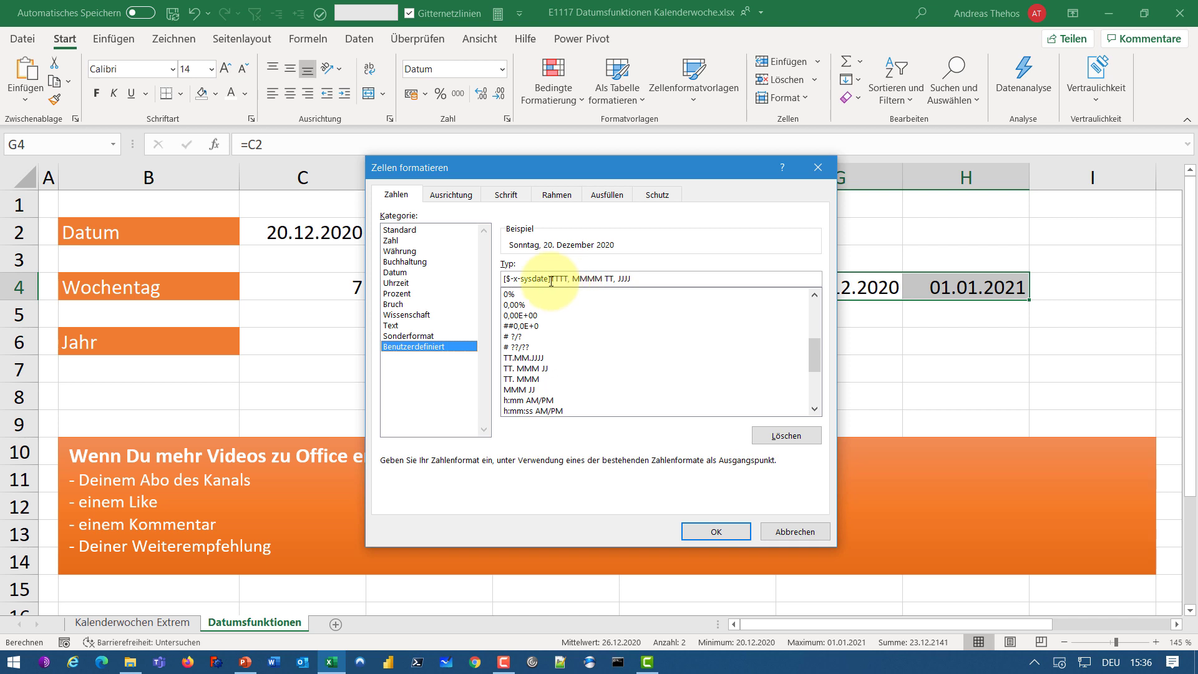
left_click_drag(650, 284, 474, 261)
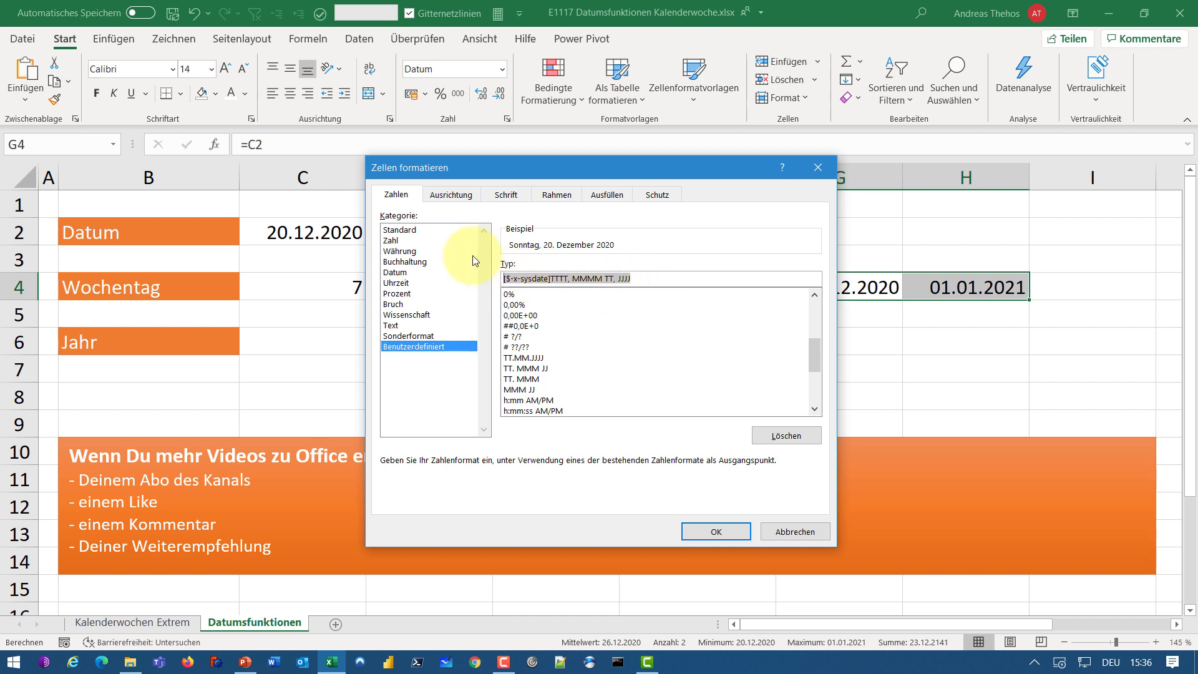
type("T")
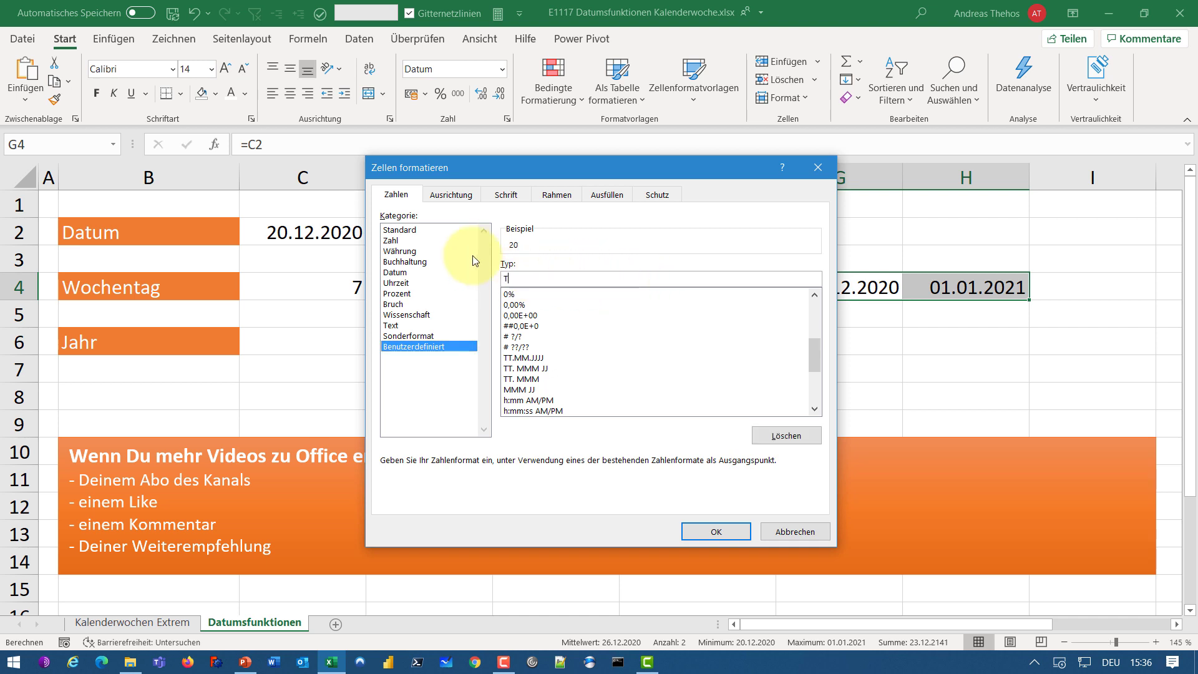
type("TTT")
left_click(717, 531)
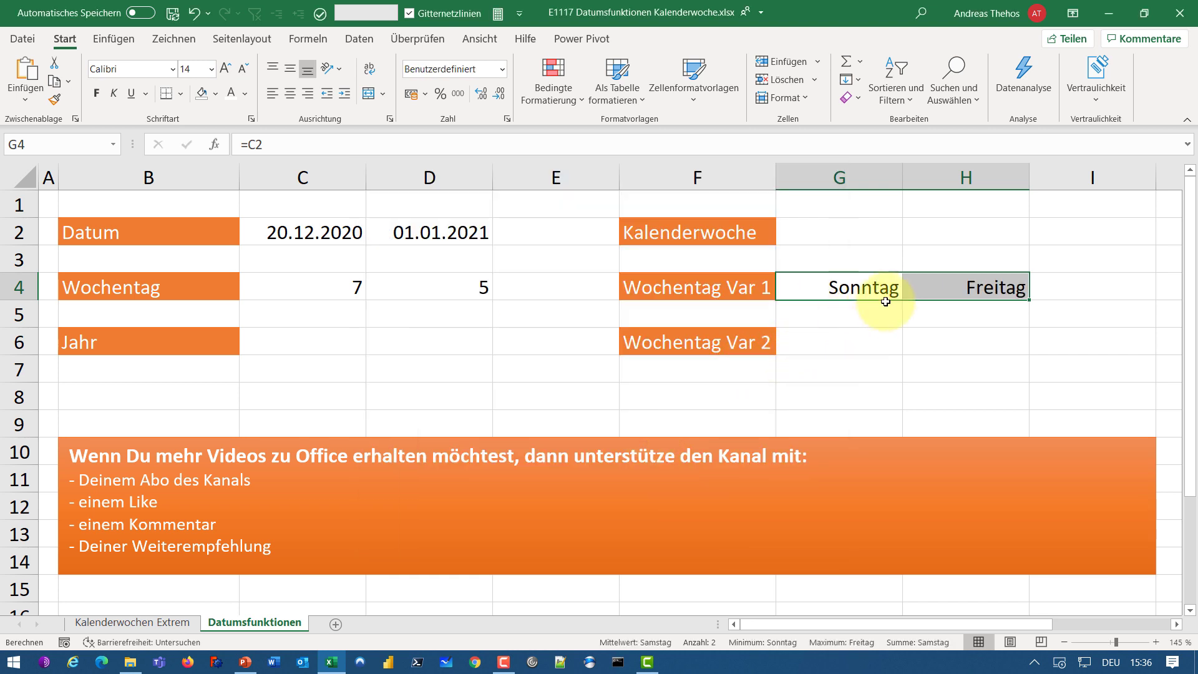
left_click(871, 282)
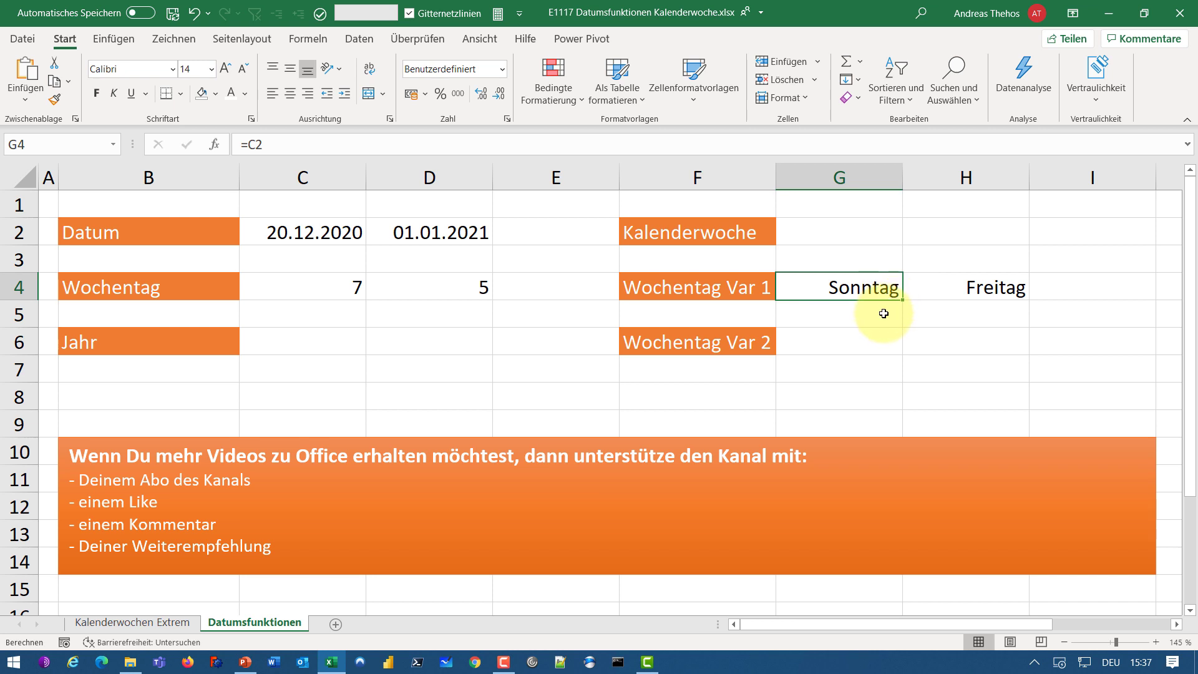
Put =TEXT(C2;"TTTT") in G6 and copy it into H6, showing Sonntag and Freitag
left_click(843, 347)
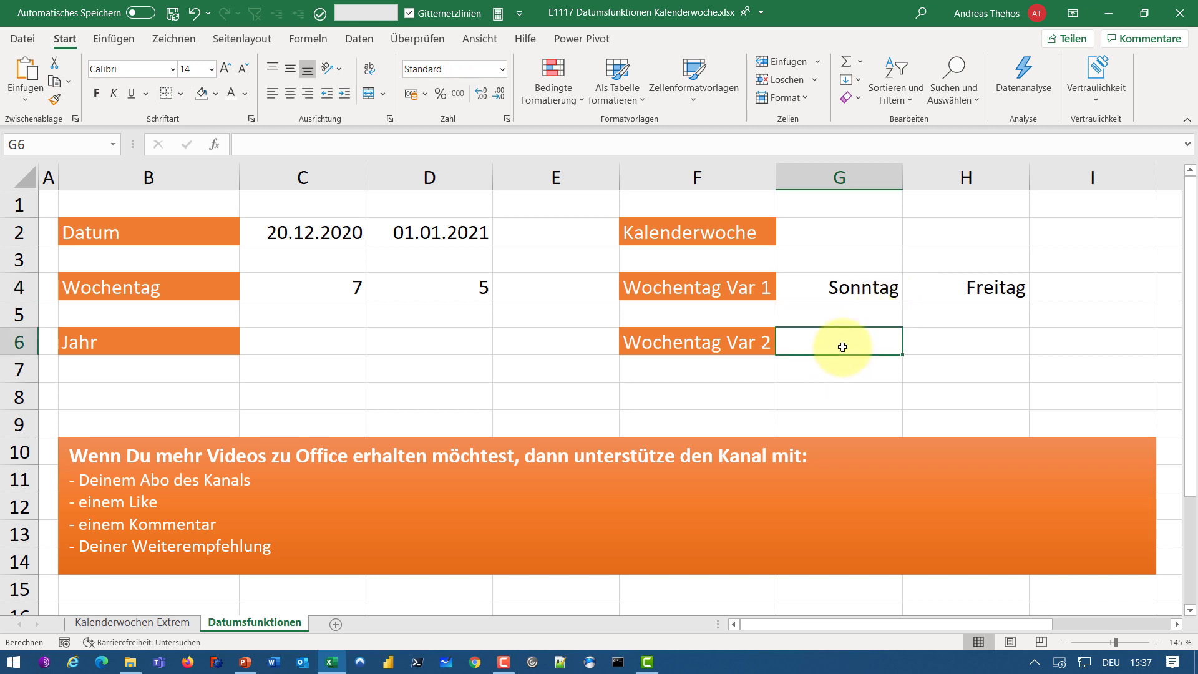
type("=")
key("BackSpace")
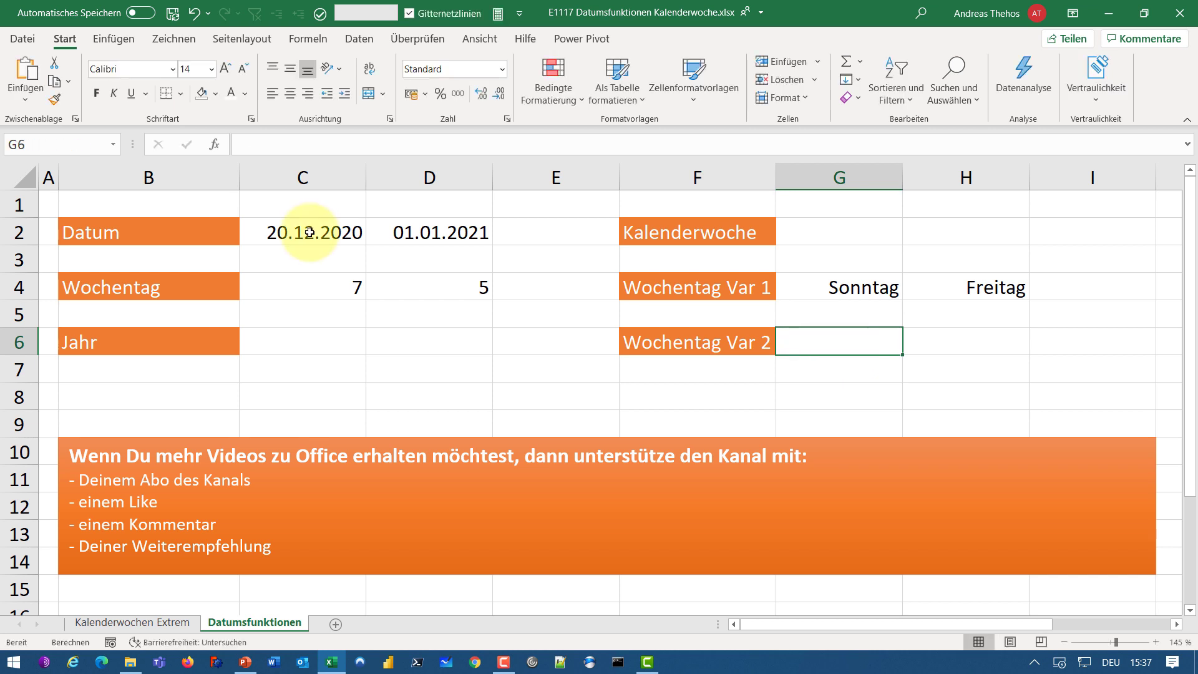
type("=text")
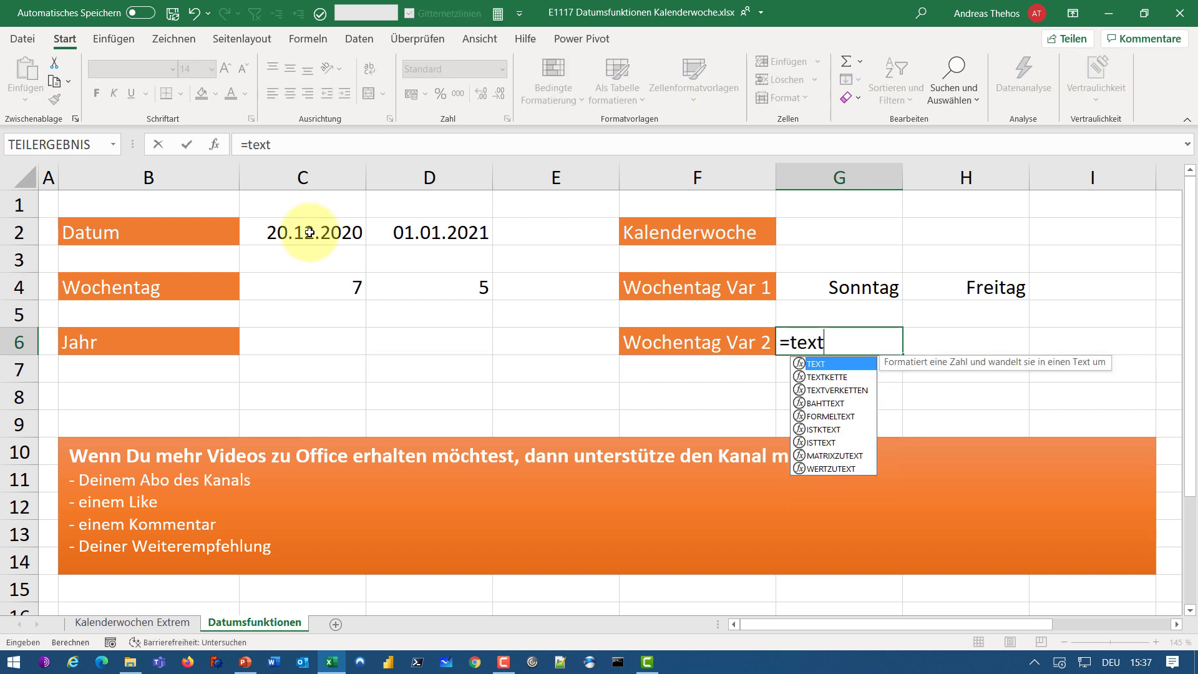
type("(")
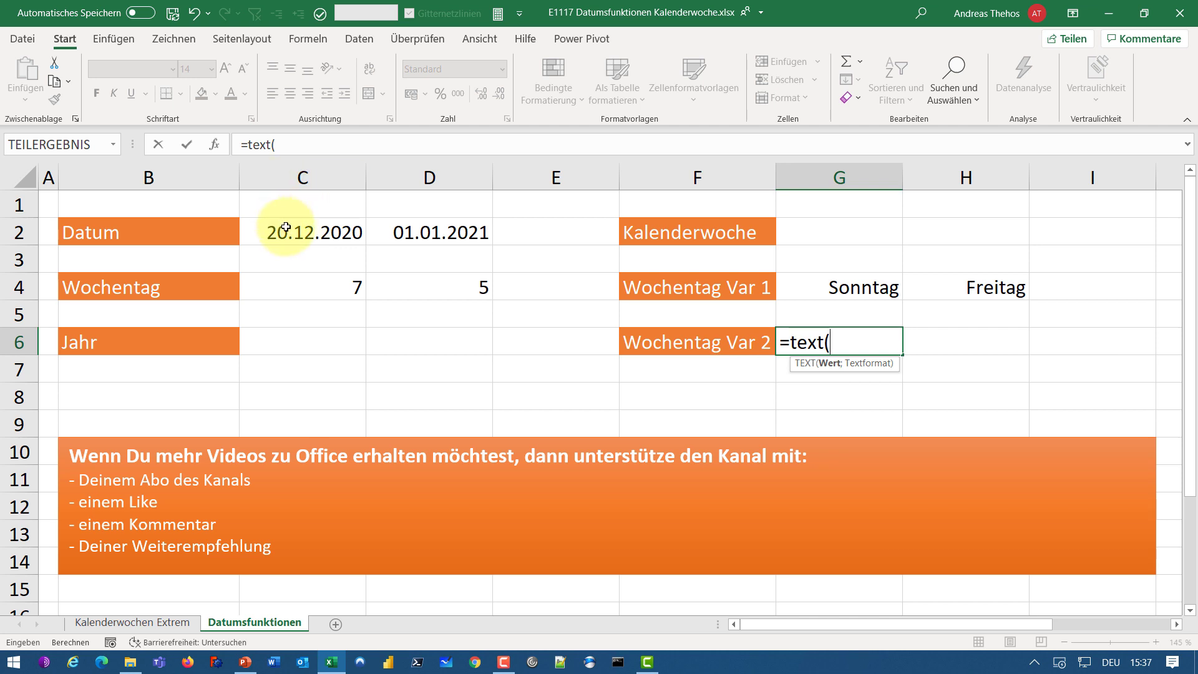
left_click(286, 229)
type(";")
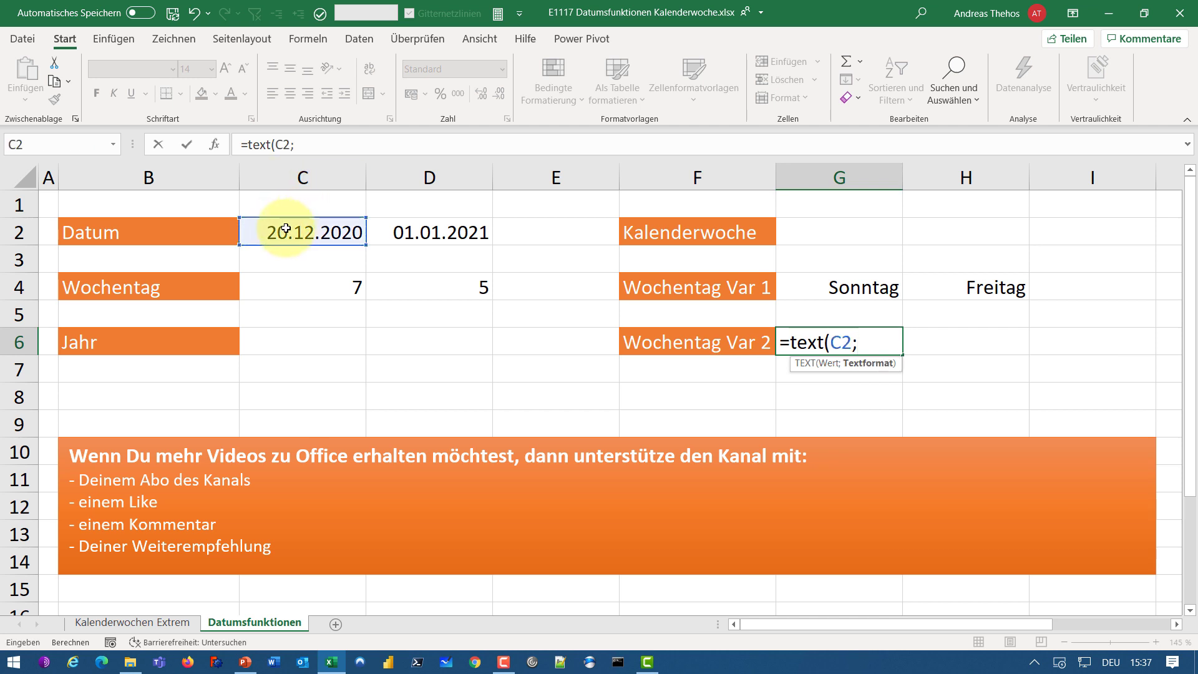
type("\"TT")
type("TT\"")
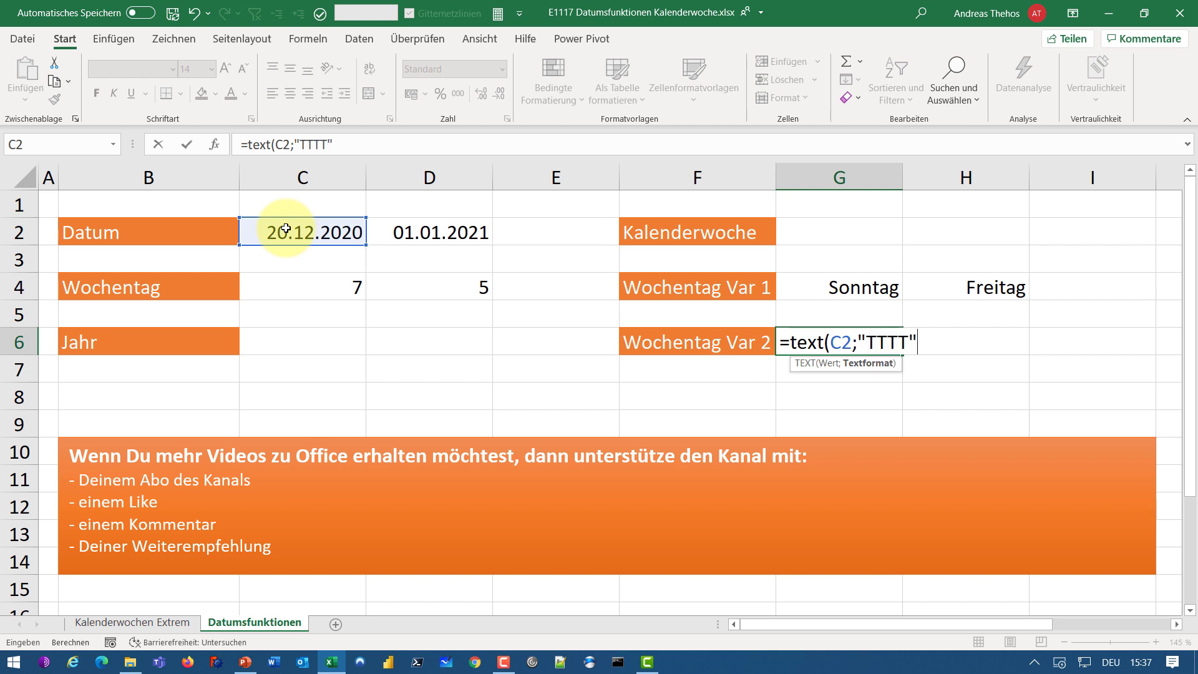
type(")")
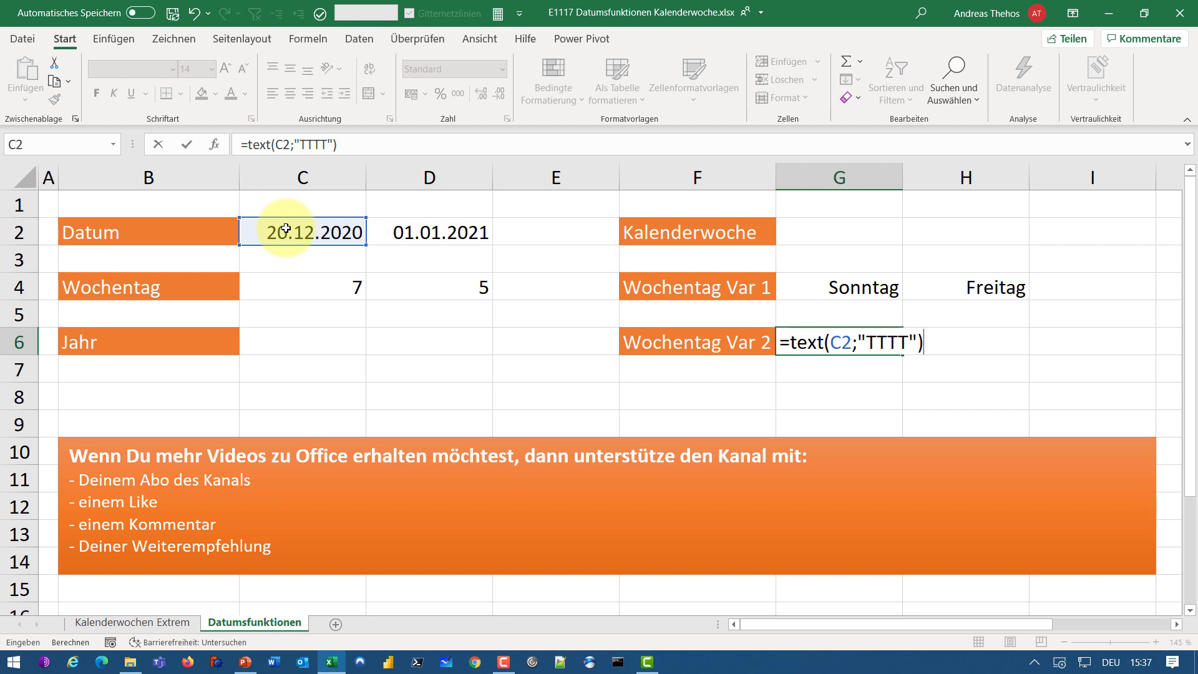
key("Return")
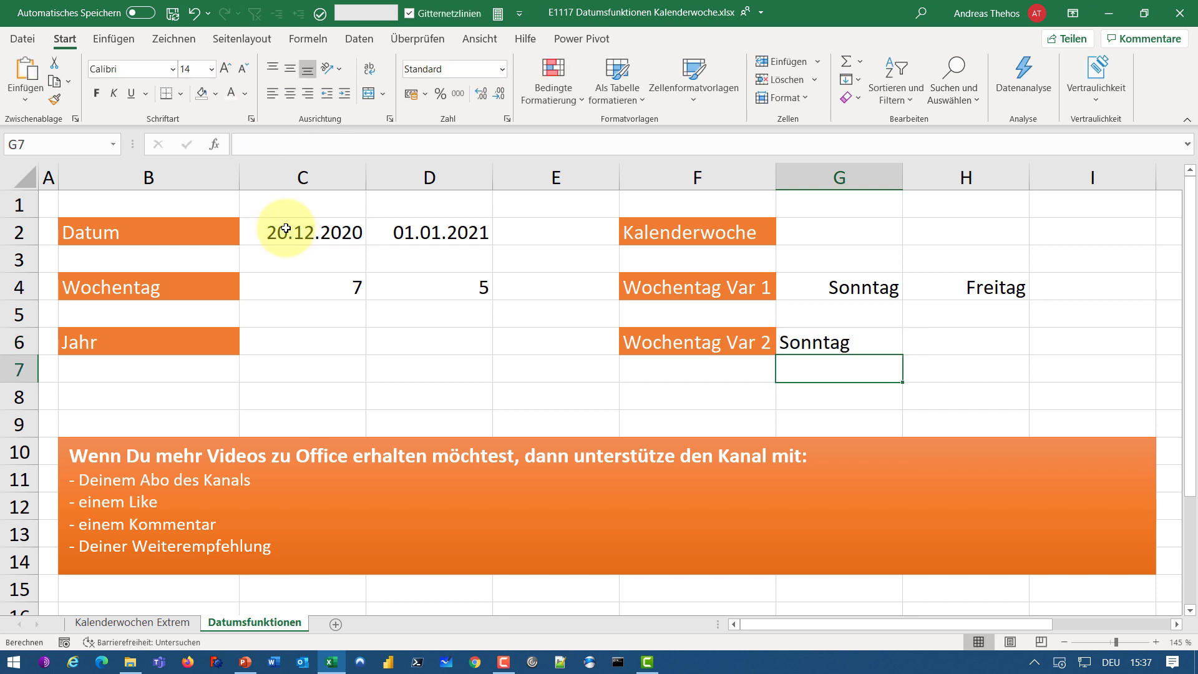
left_click(866, 288)
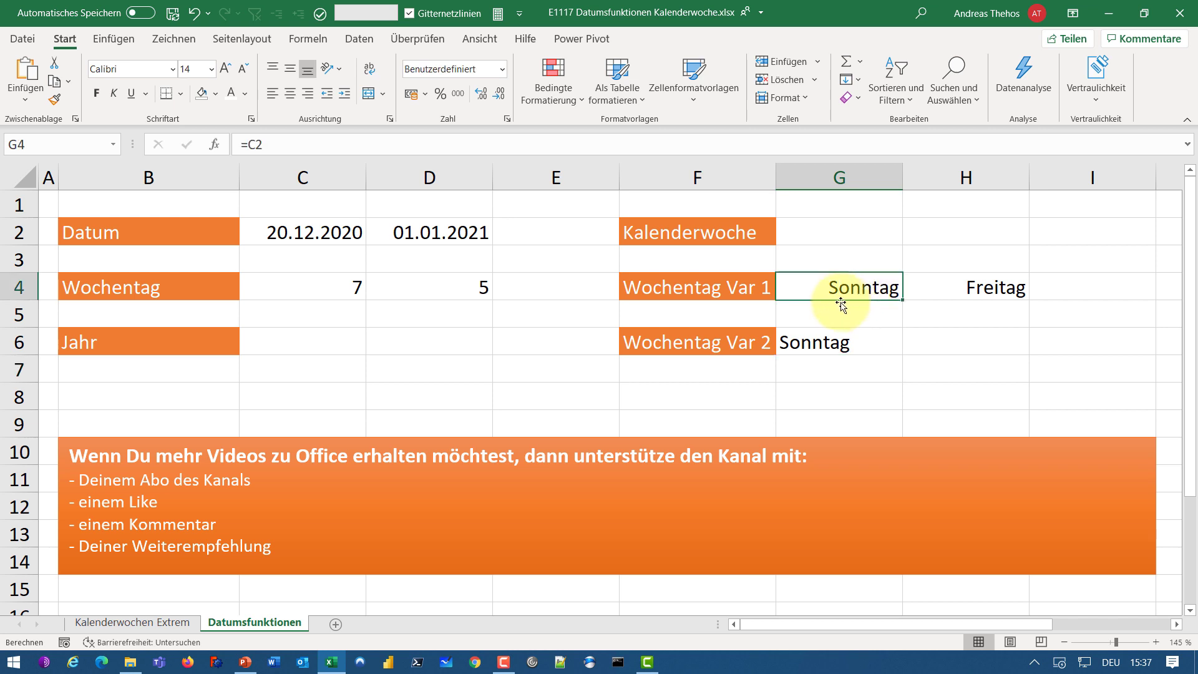
left_click(868, 343)
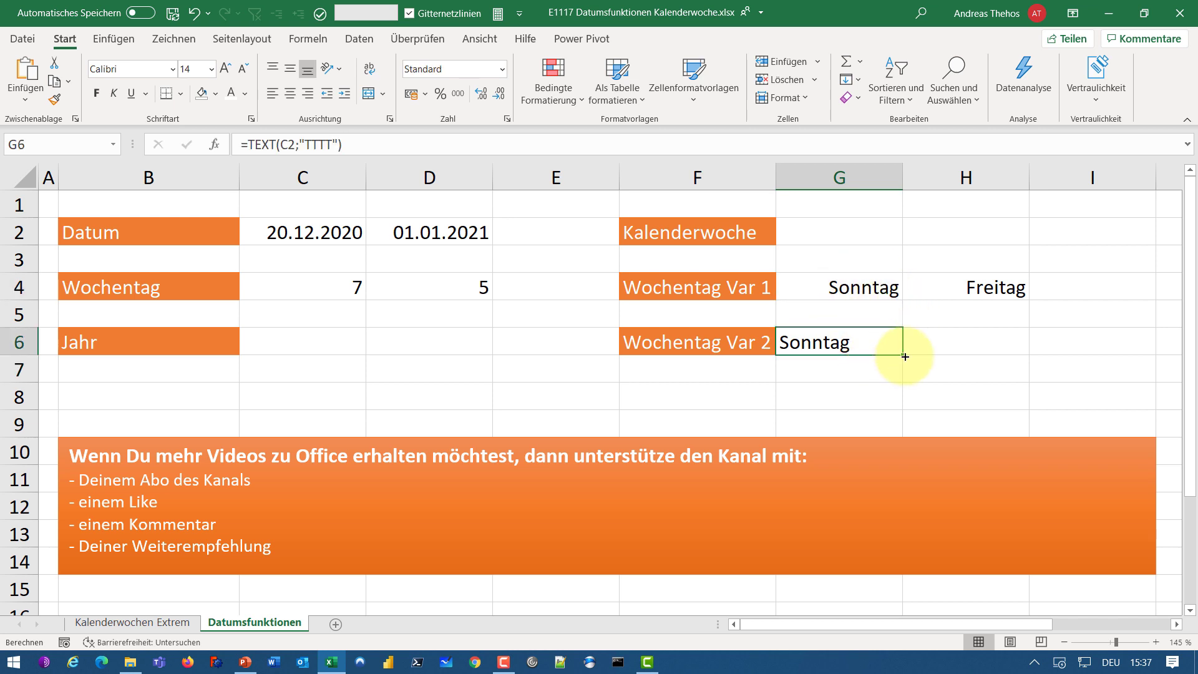
left_click_drag(895, 357, 994, 354)
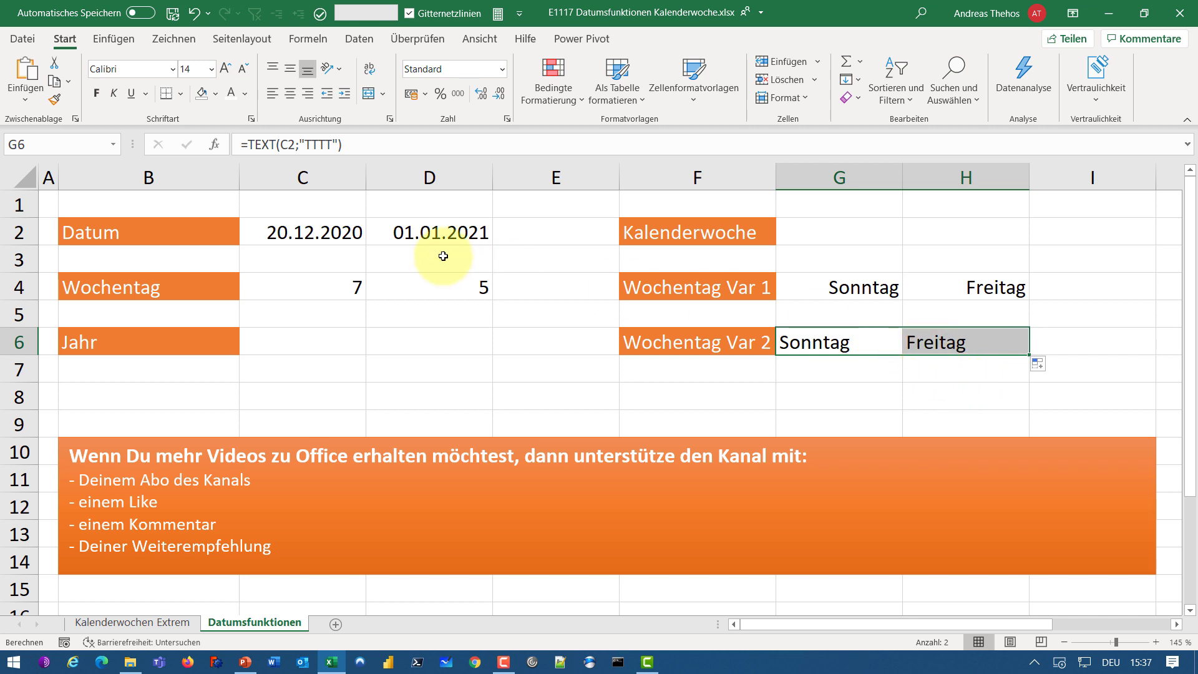
left_click(437, 236)
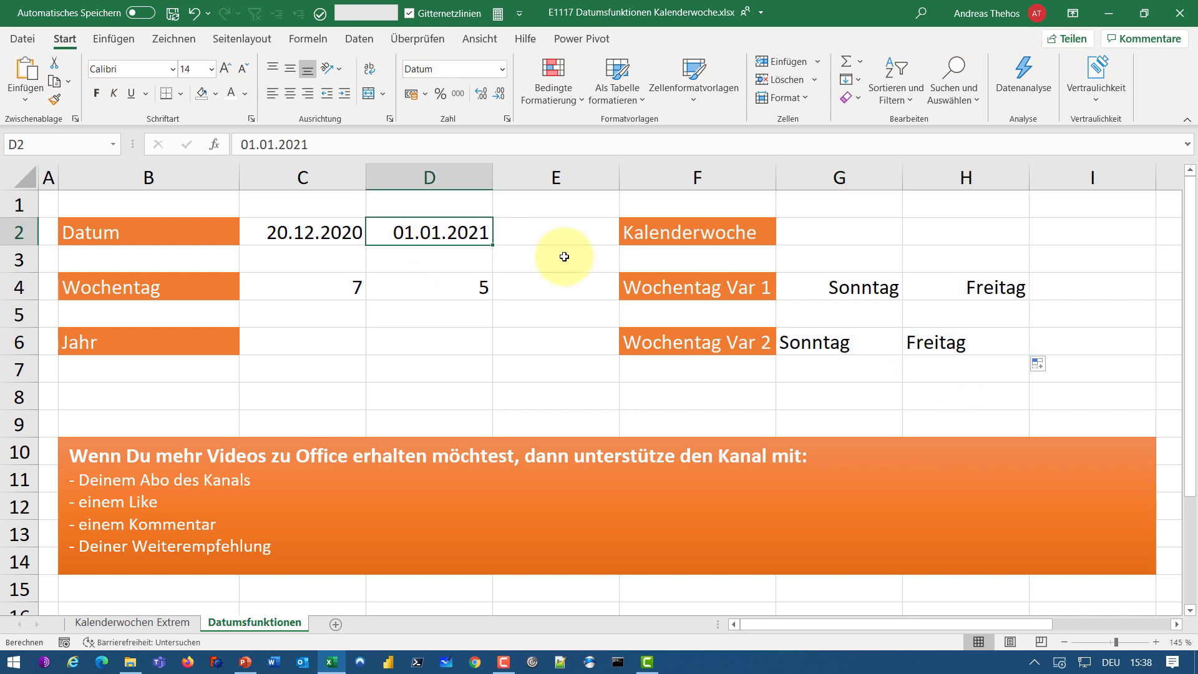
type("20.1")
key("BackSpace")
key("BackSpace")
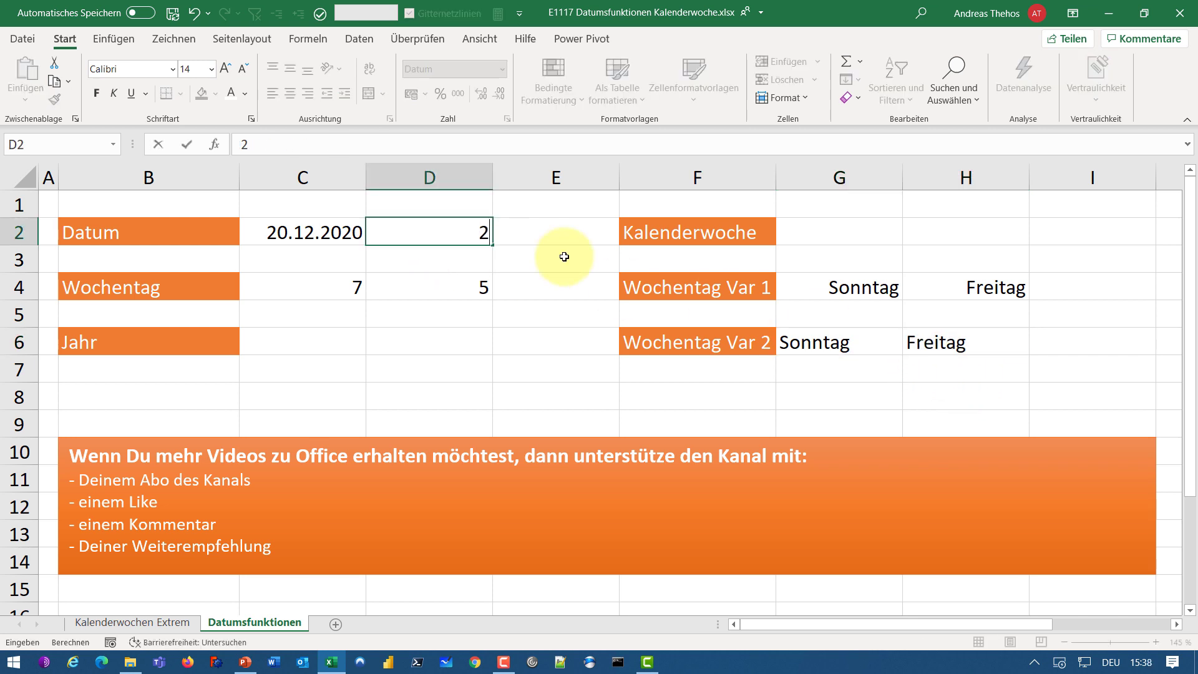
key("BackSpace")
type("3.01.2021")
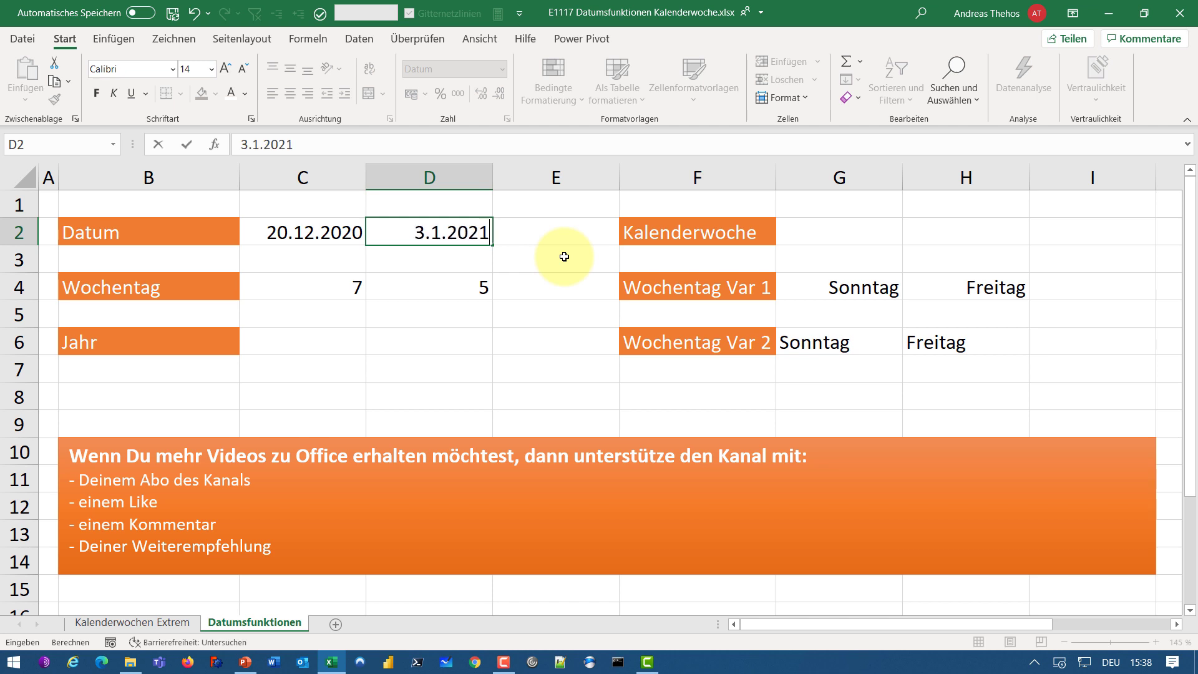
key("Return")
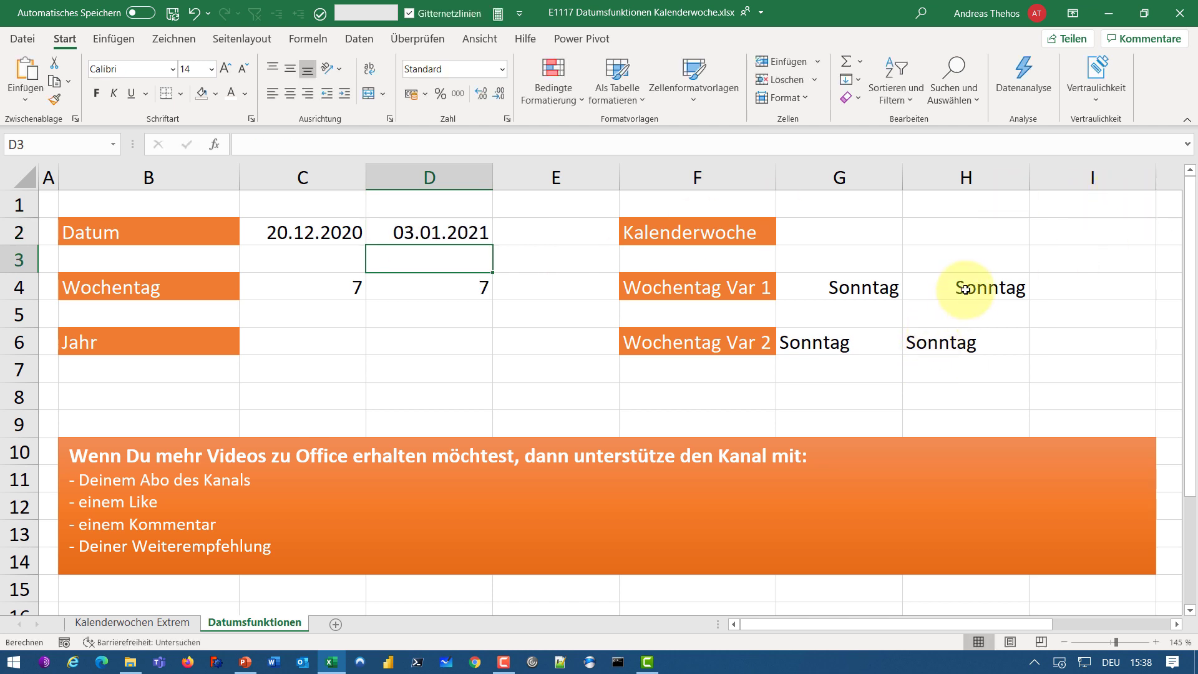
left_click(965, 288)
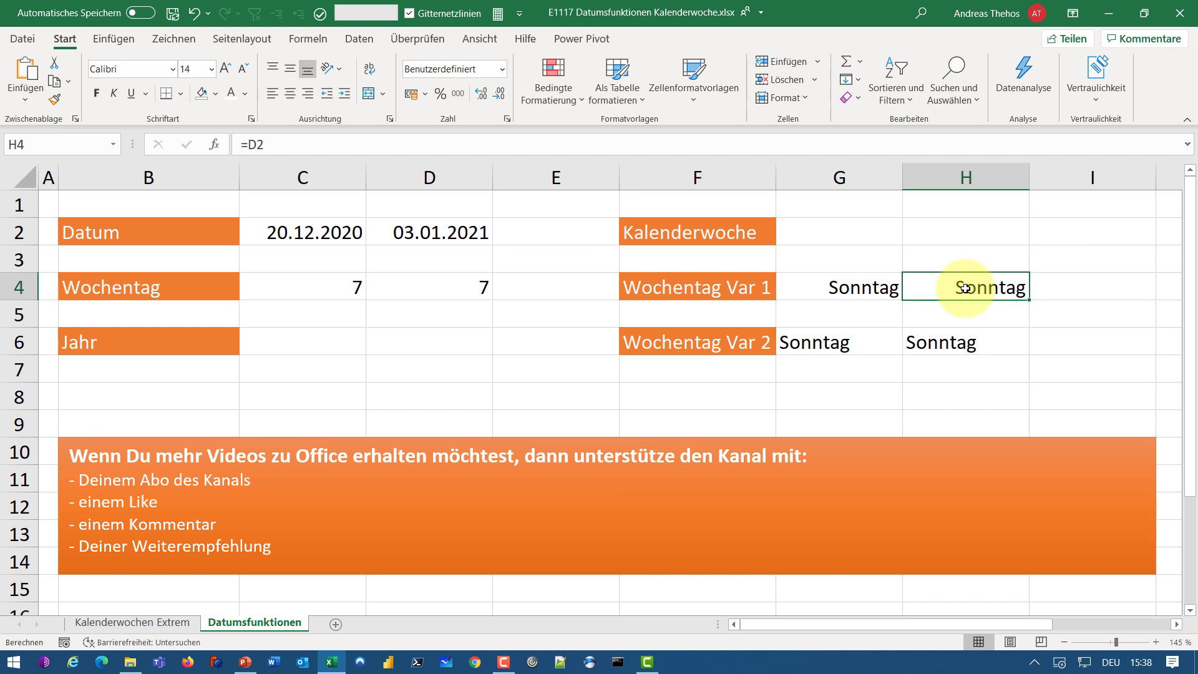
left_click(947, 346)
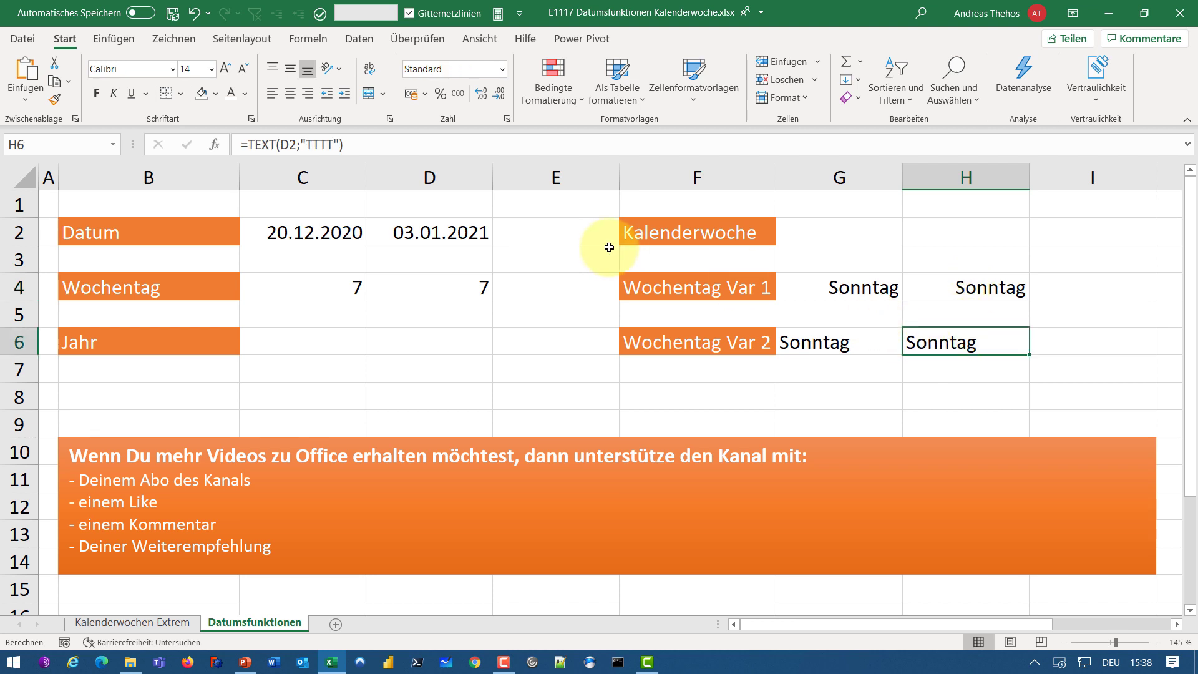
left_click(409, 227)
type("1")
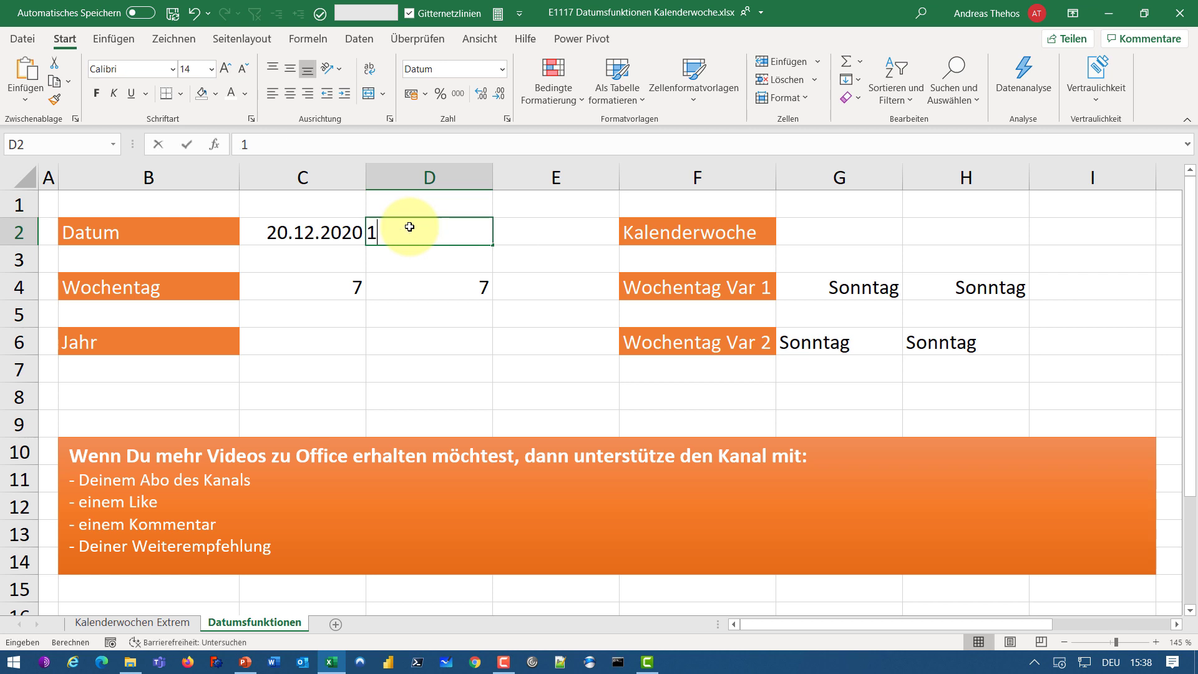
type(".01.202")
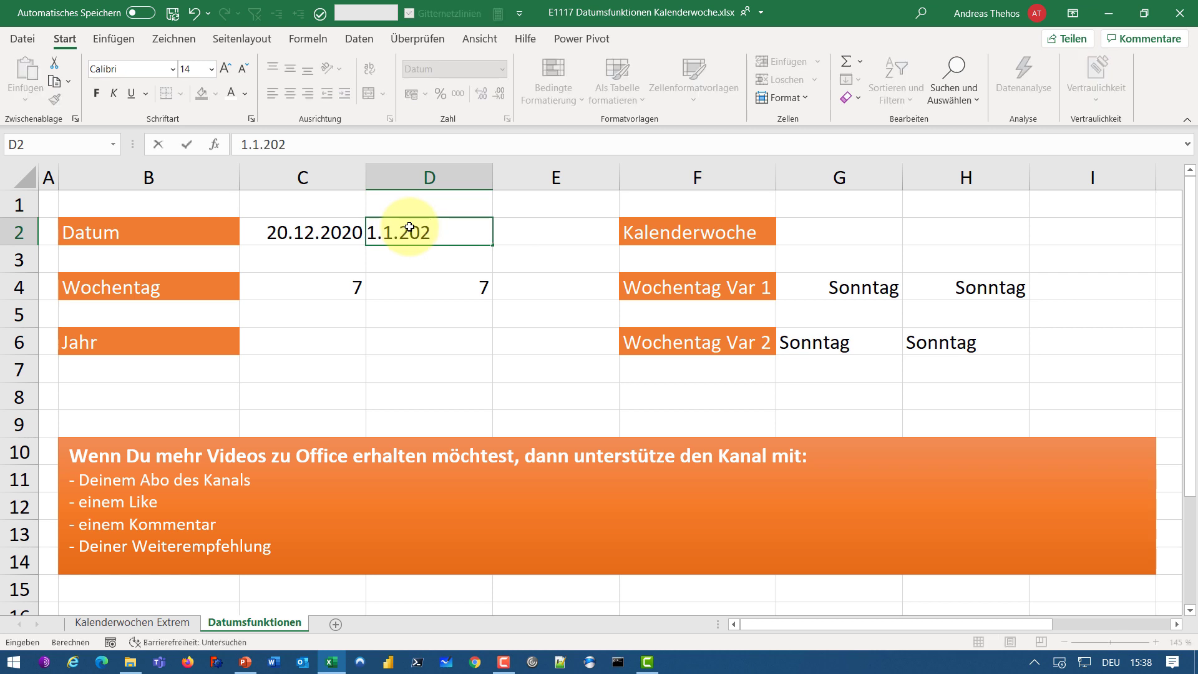
type("1")
key("Return")
Put =KALENDERWOCHE(C2) in G2 and copy it into H2, giving 52 and 1
left_click(852, 215)
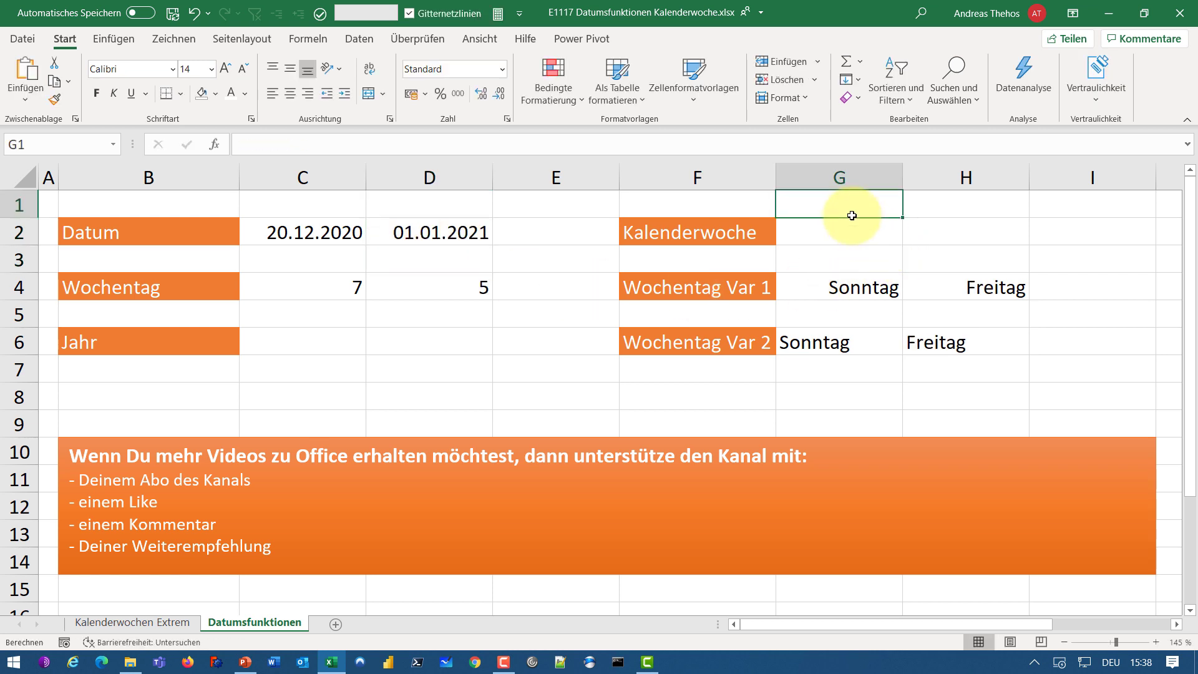
left_click(853, 228)
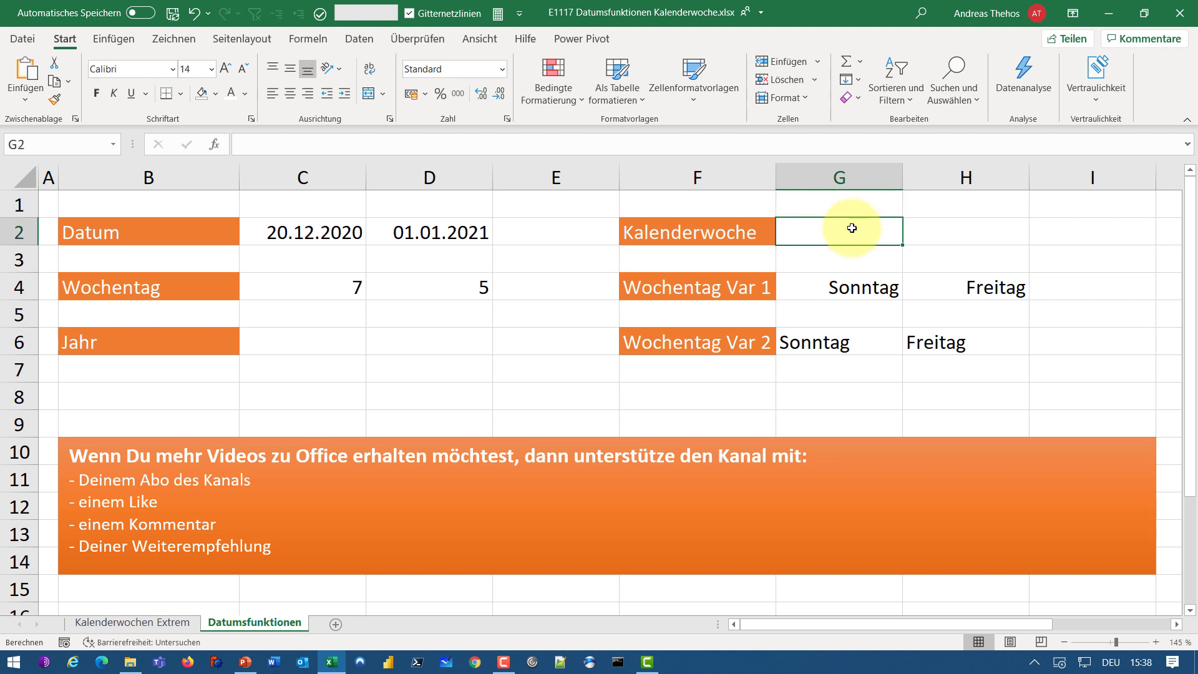
type("=")
type("ka")
key("Tab")
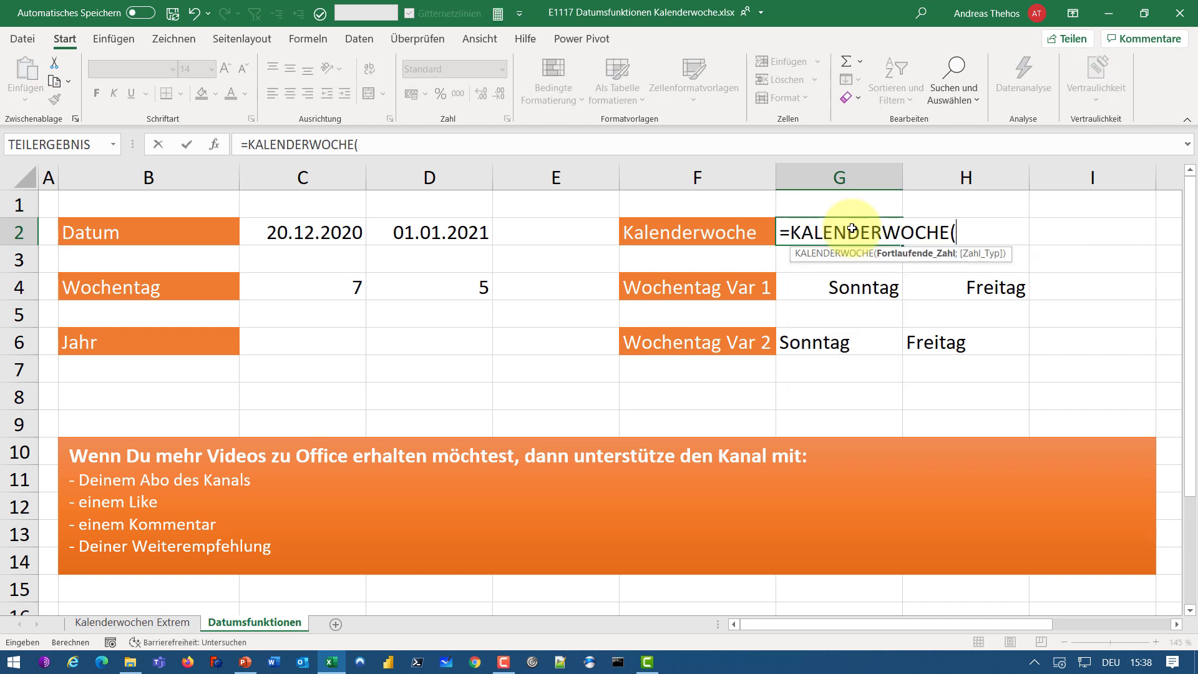
left_click(299, 234)
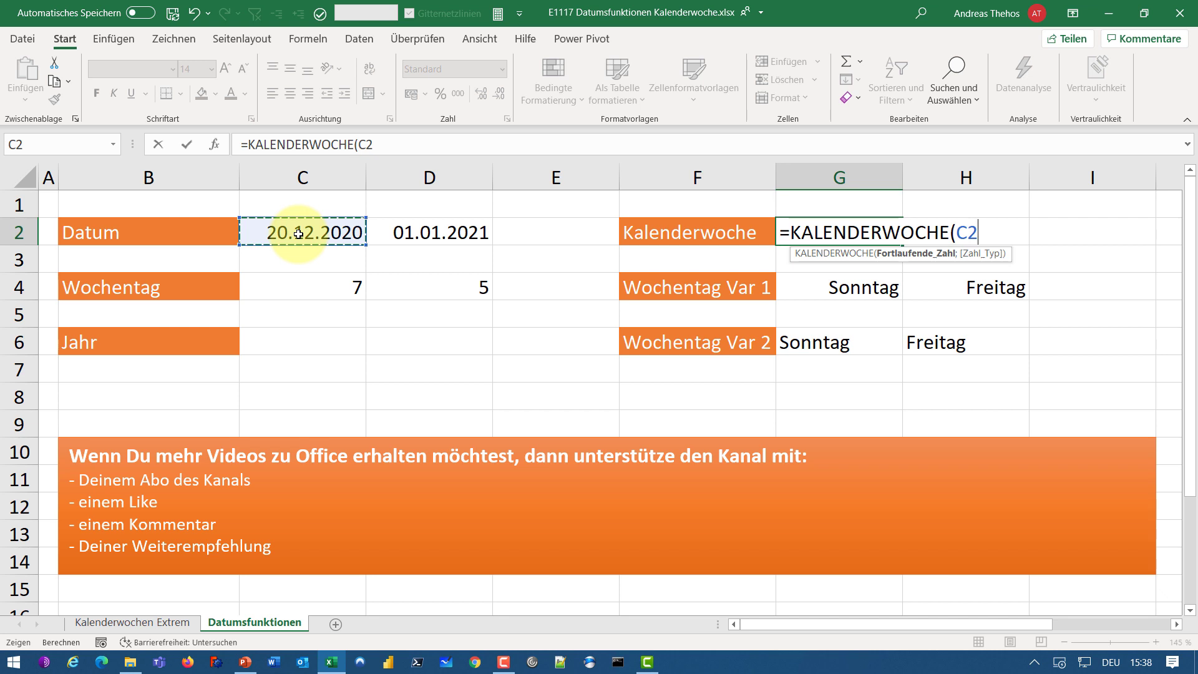
type(")")
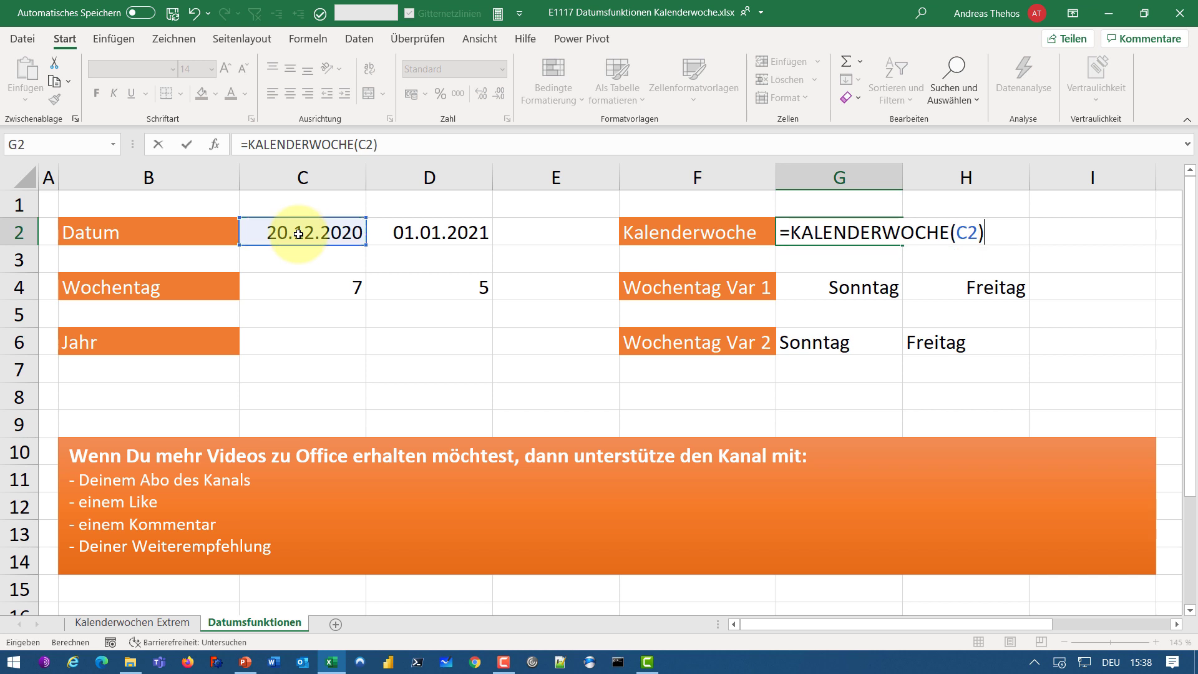
key("Return")
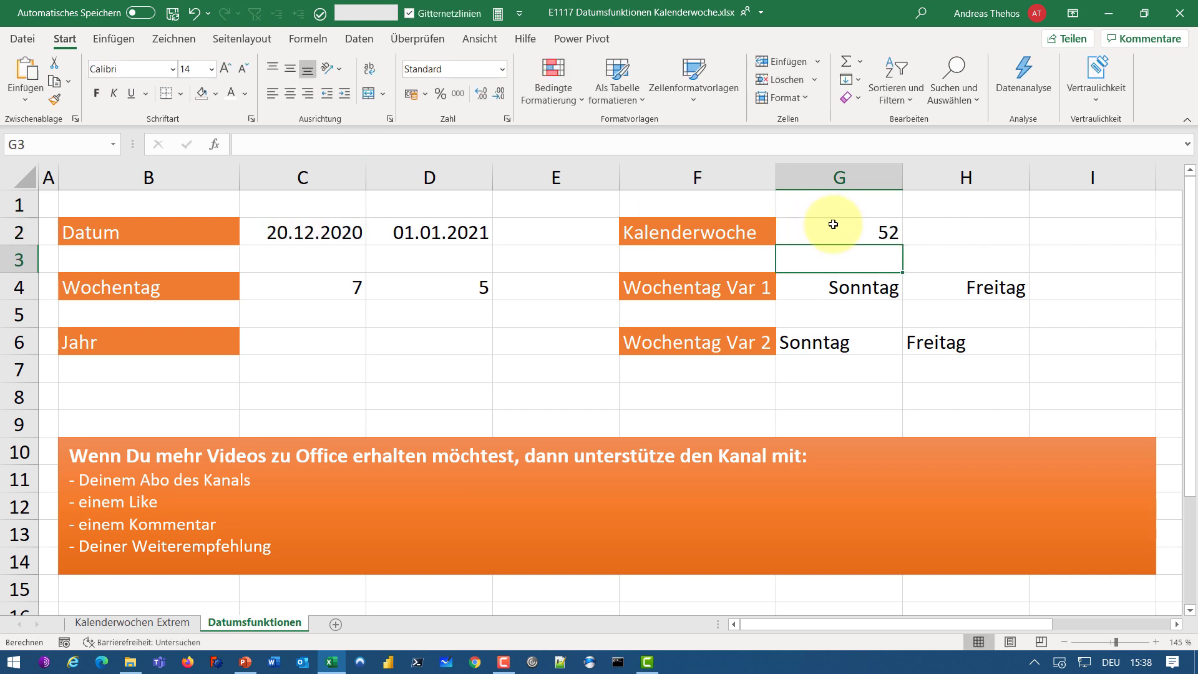
left_click(824, 232)
left_click_drag(902, 244, 1007, 240)
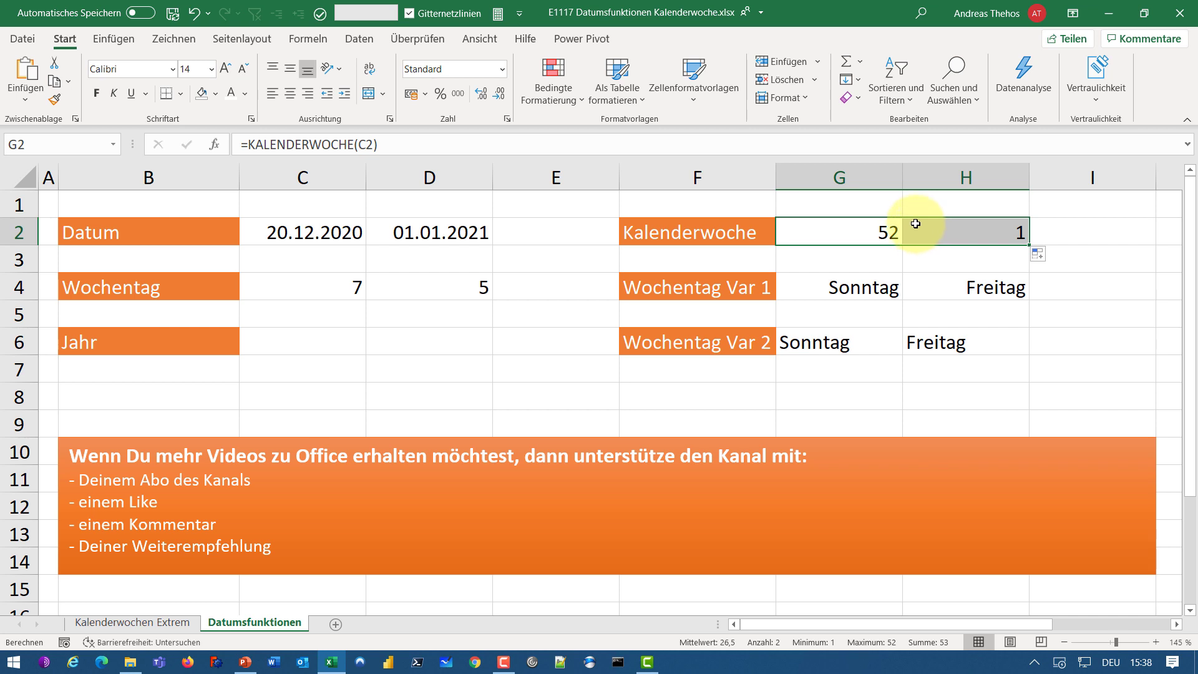
Change G2 to =KALENDERWOCHE(C2;21) and copy it into H2, giving weeks 51 and 53
left_click(847, 228)
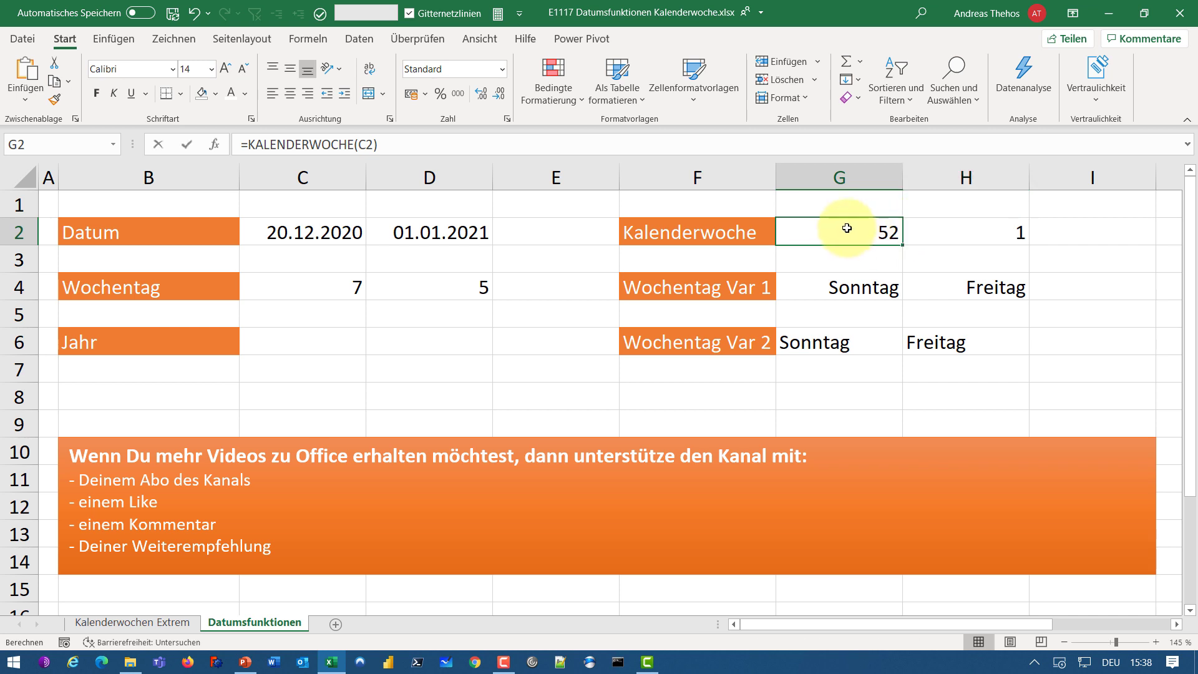
double_click(847, 228)
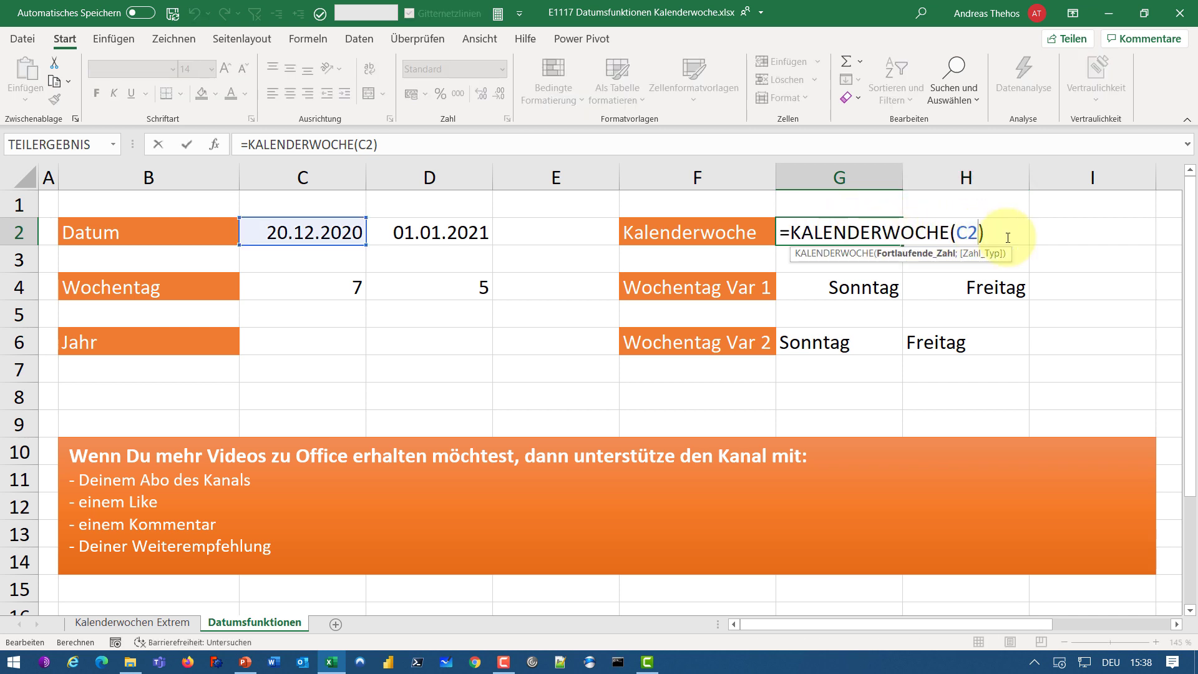
type(";2")
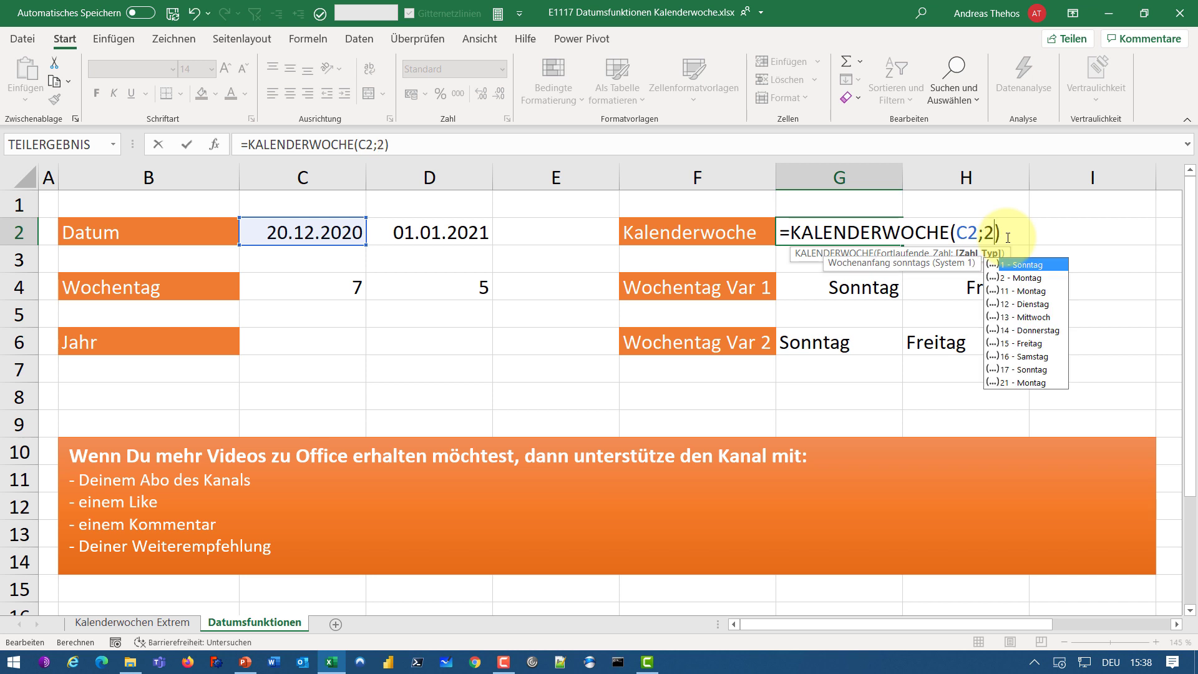
type("1")
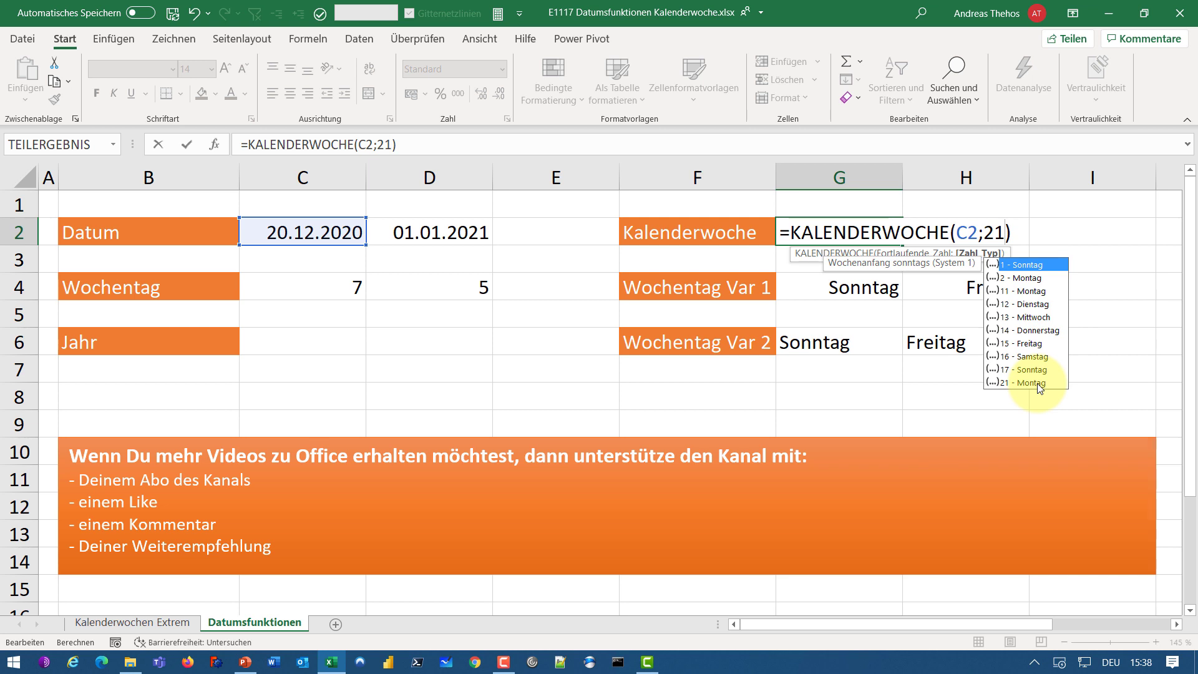
left_click(1039, 384)
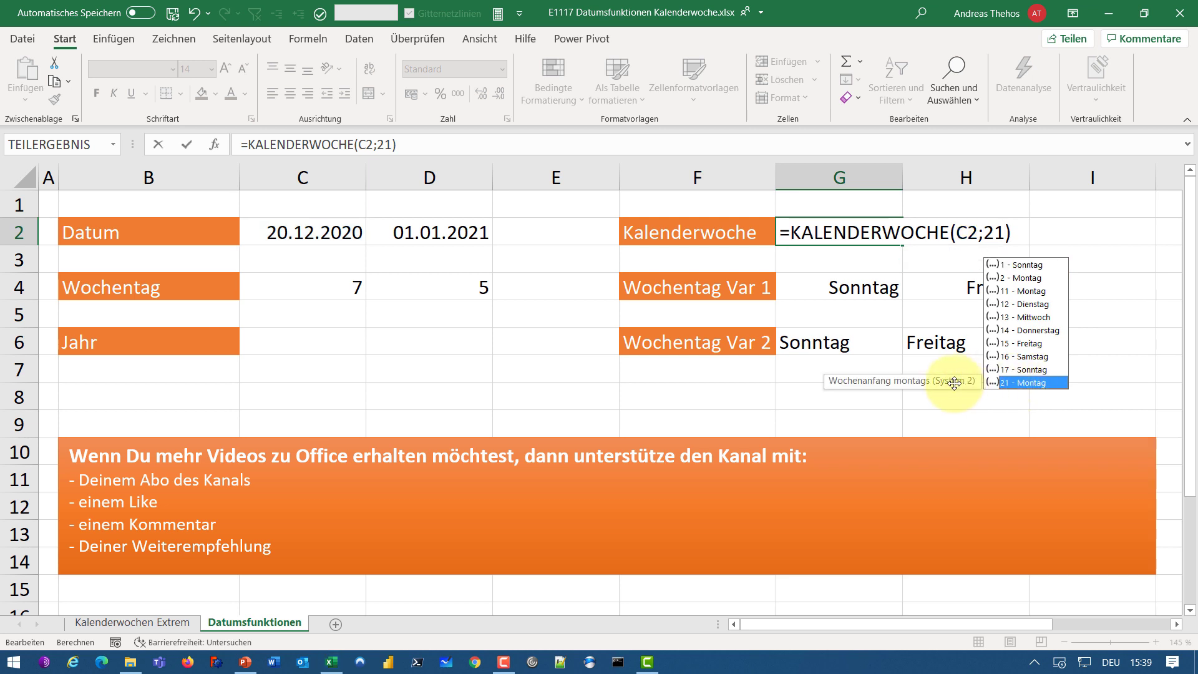
left_click(1028, 278)
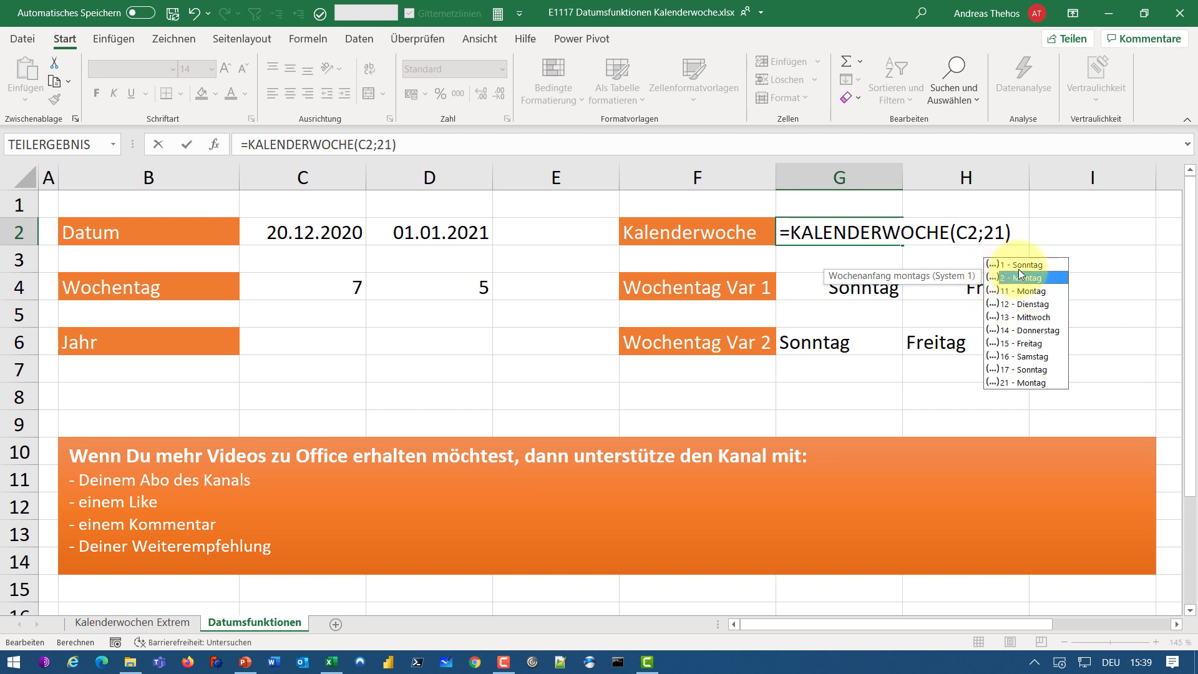
left_click(1024, 382)
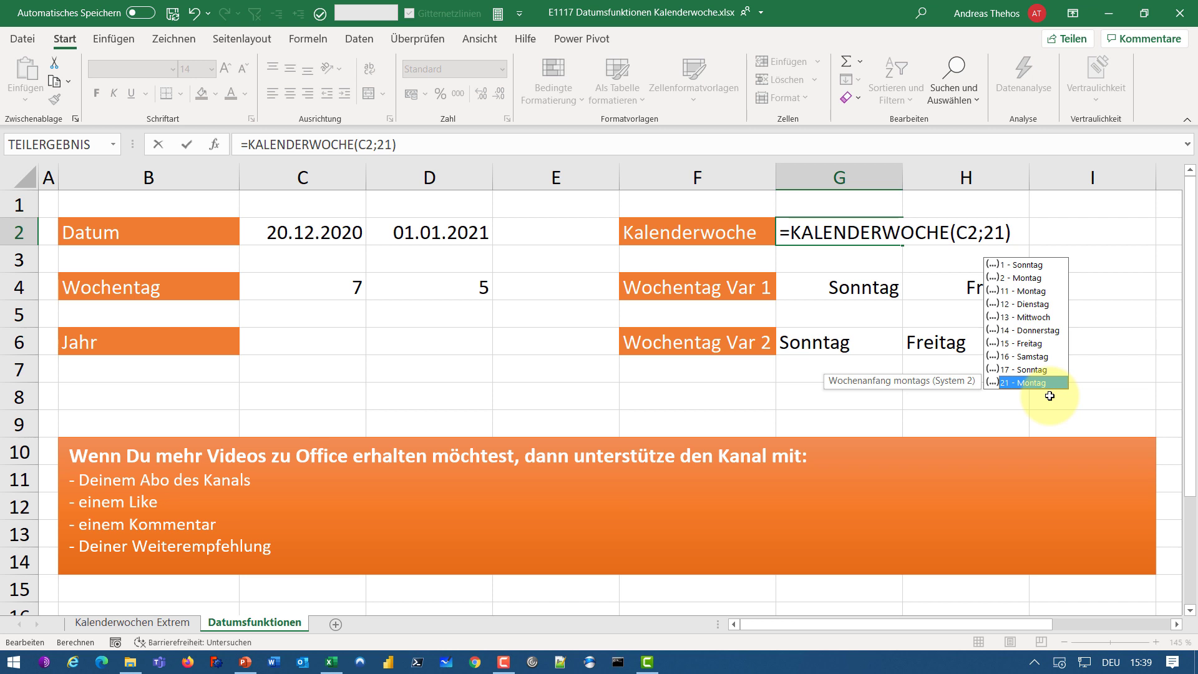
key("Return")
left_click(887, 232)
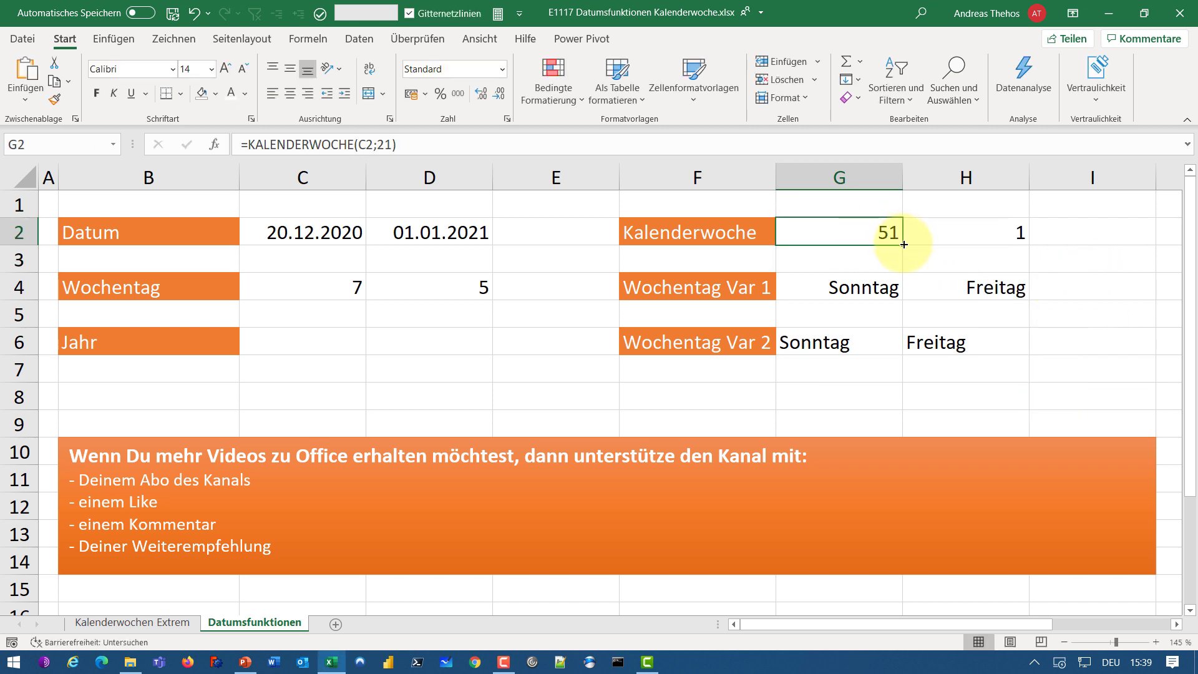
left_click_drag(904, 245, 1023, 241)
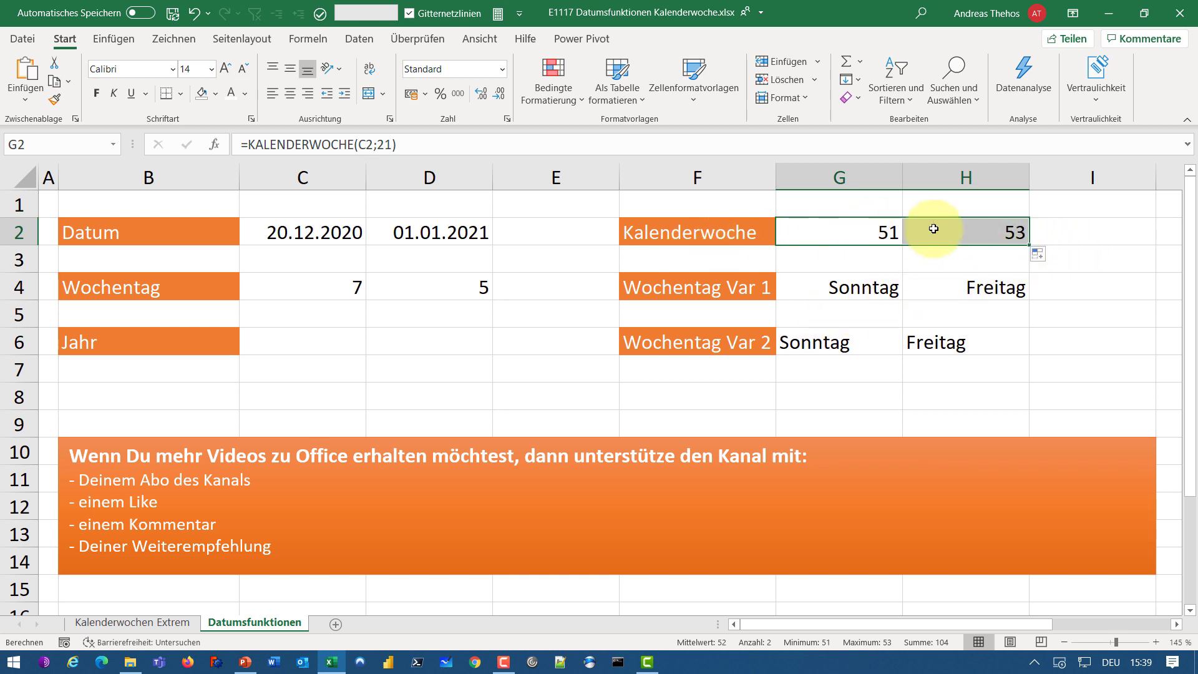
left_click(976, 235)
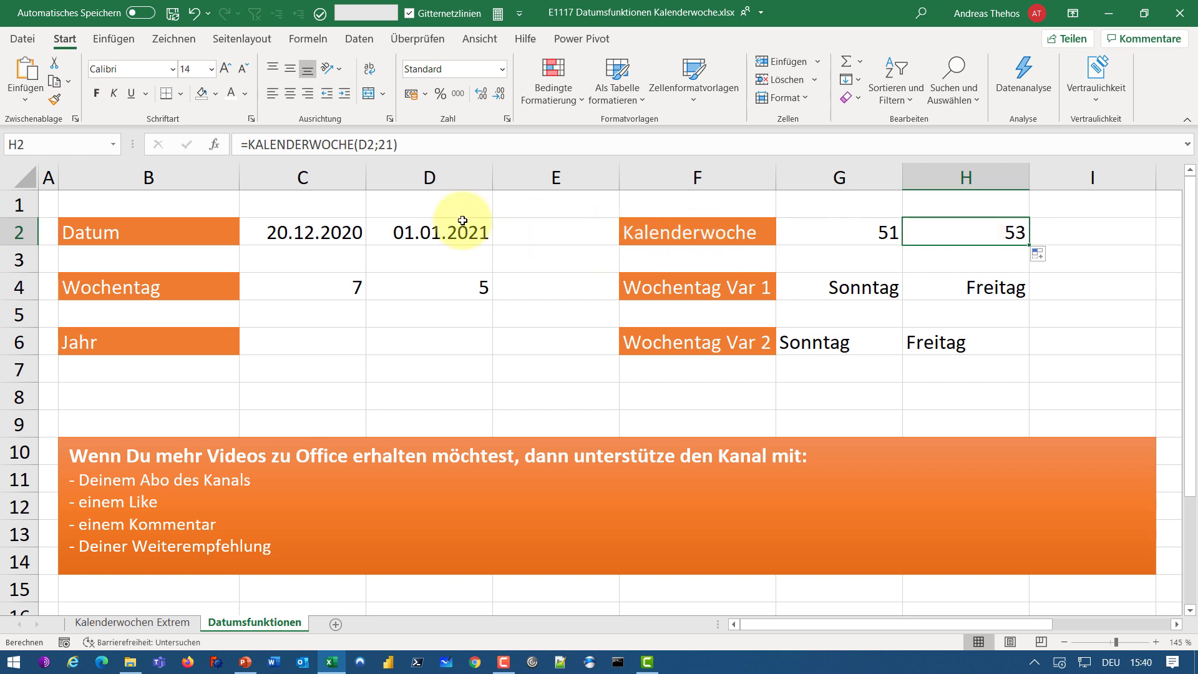
Change the second date in D2 to 04.01.2021
left_click(424, 232)
type("4.1")
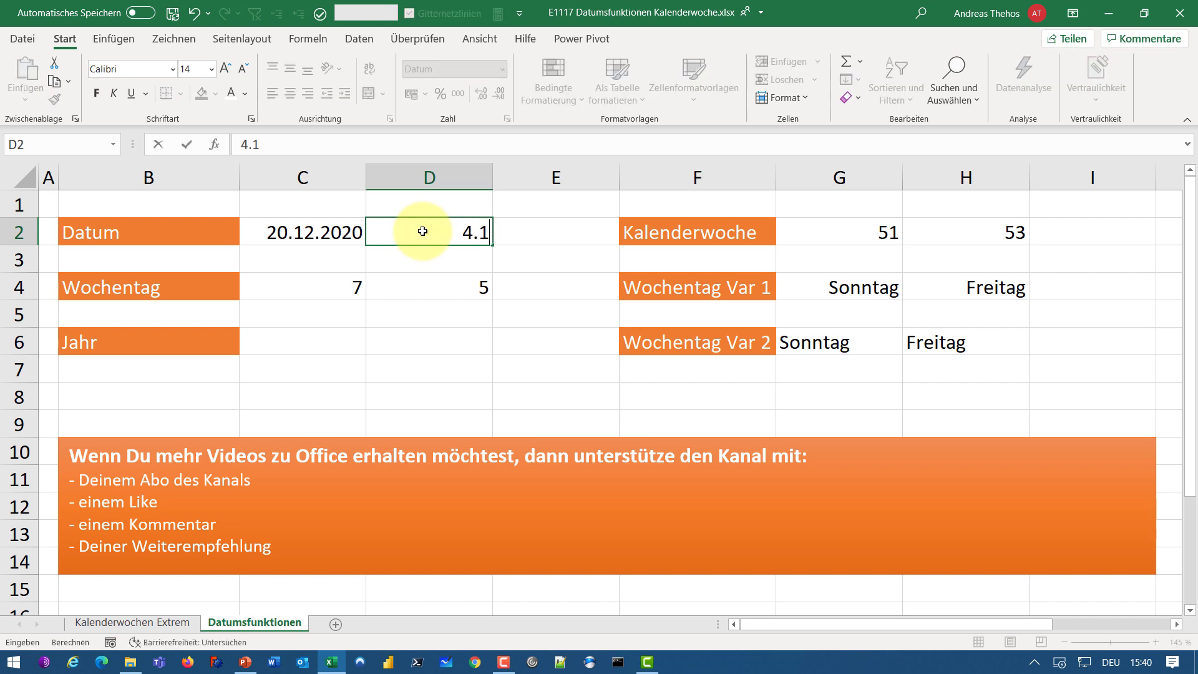
type(".20")
key("Return")
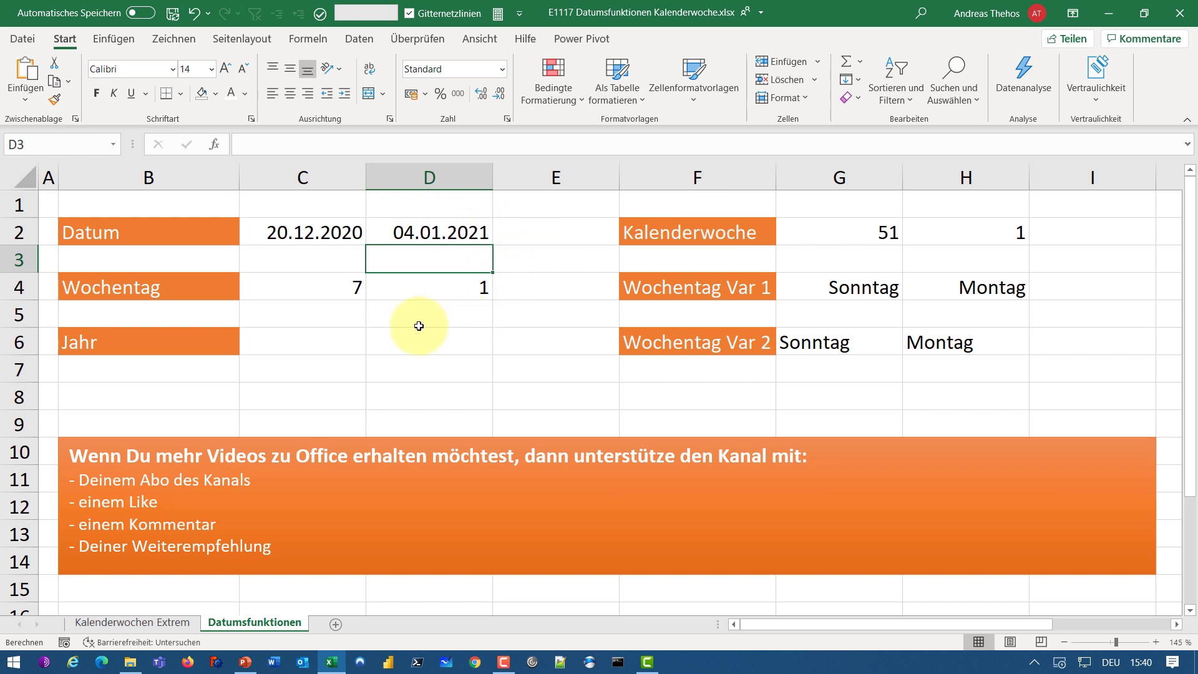
Put =JAHR(C2) in C6 and copy it into D6, showing 2020 and 2021
left_click(331, 336)
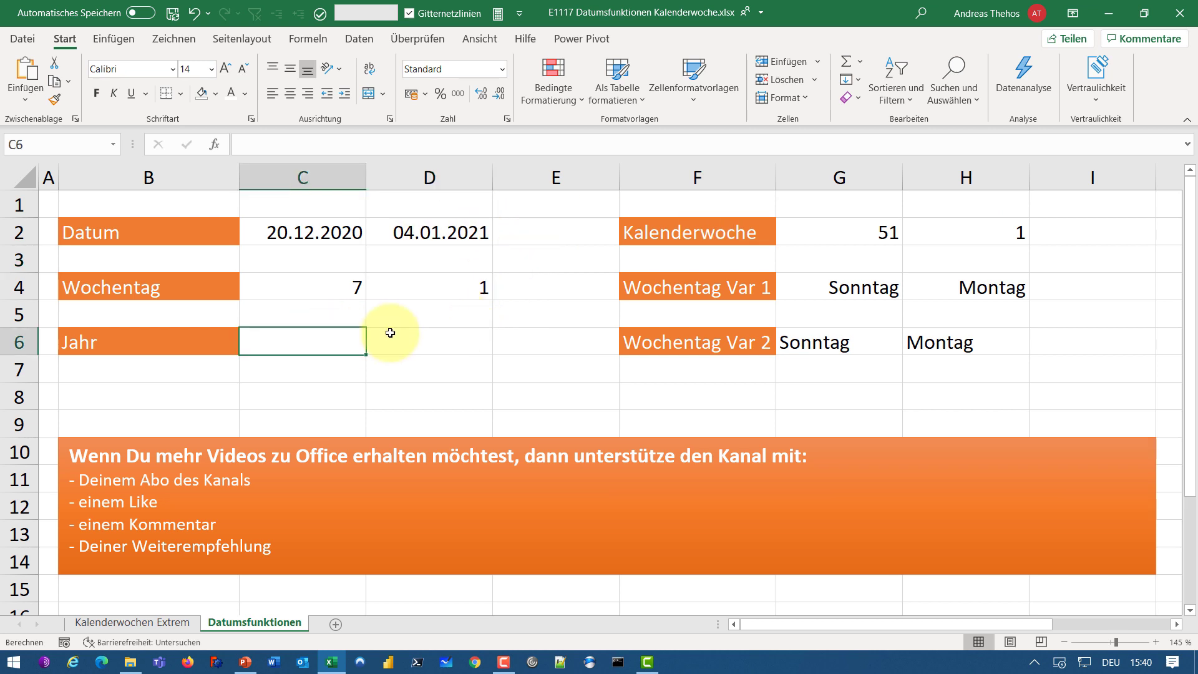
type("=jah")
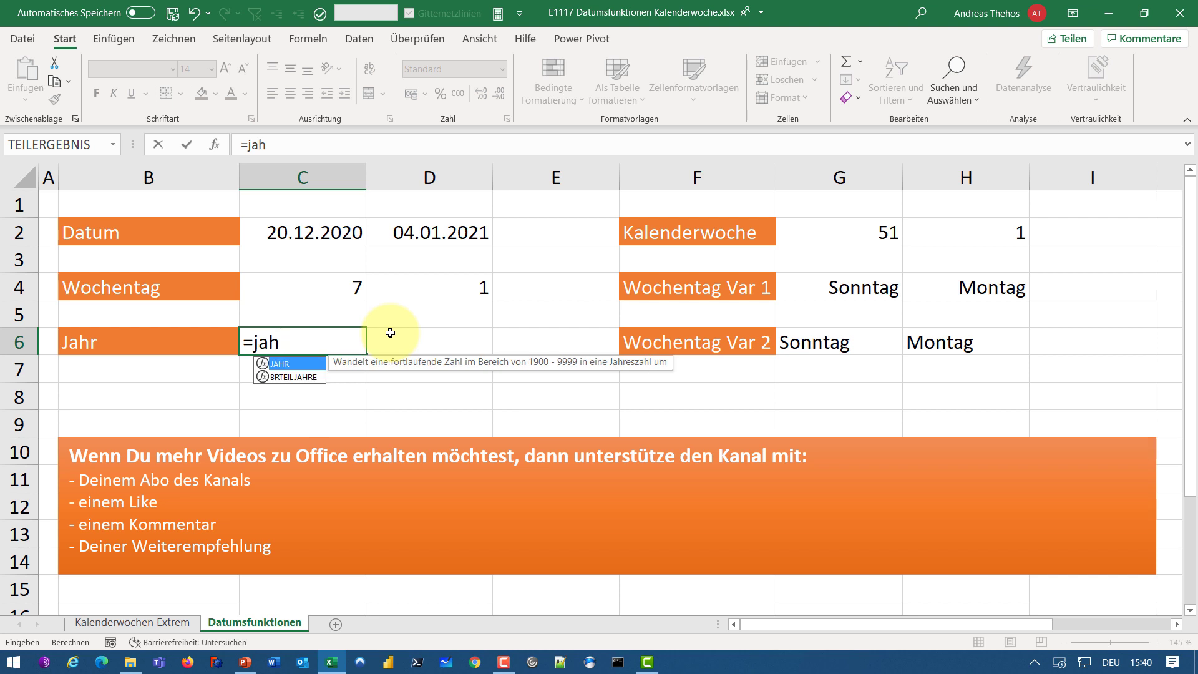
type("r(")
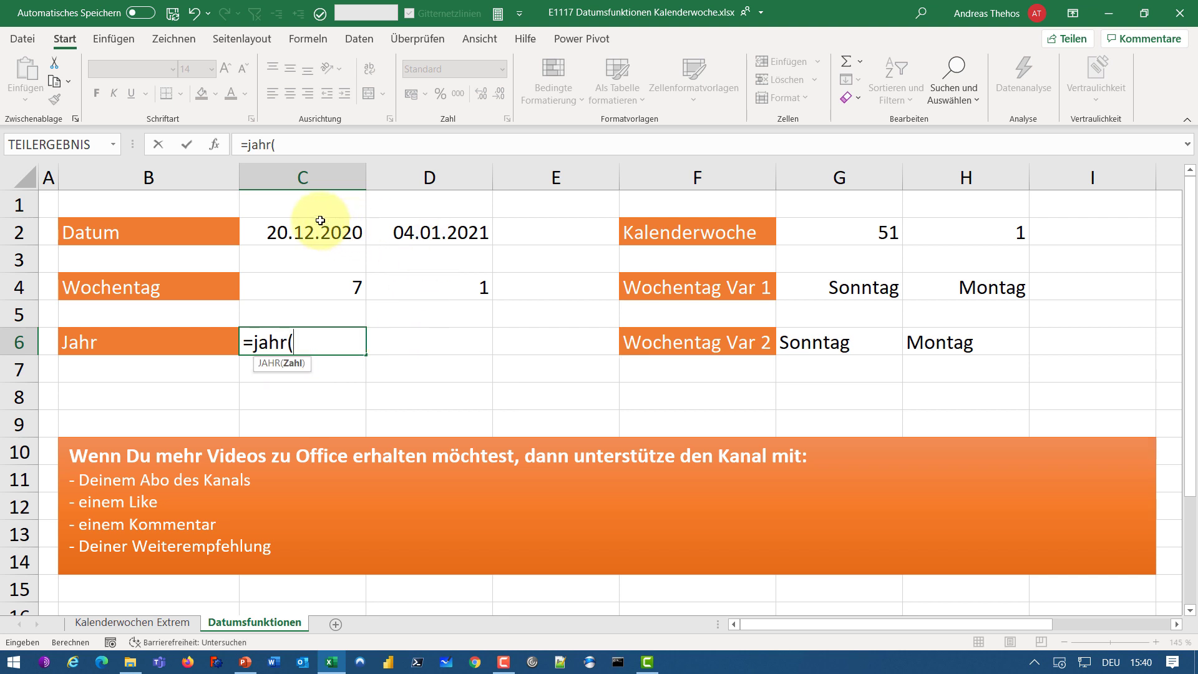
left_click(322, 231)
type(")")
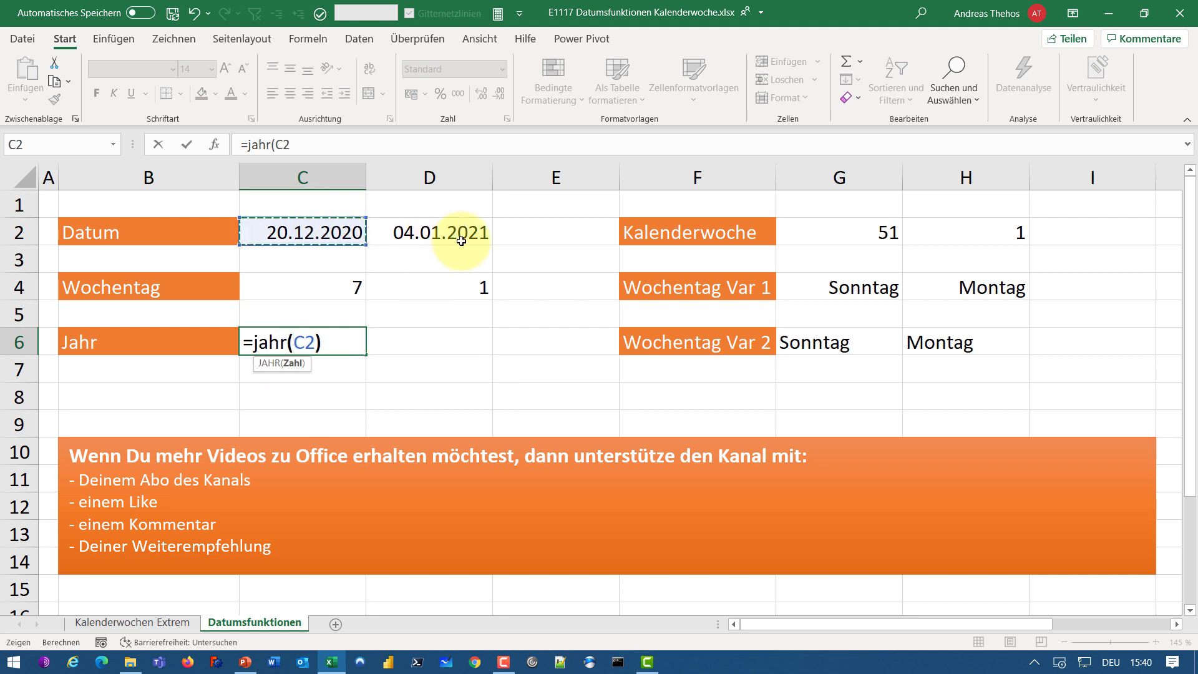
key("Return")
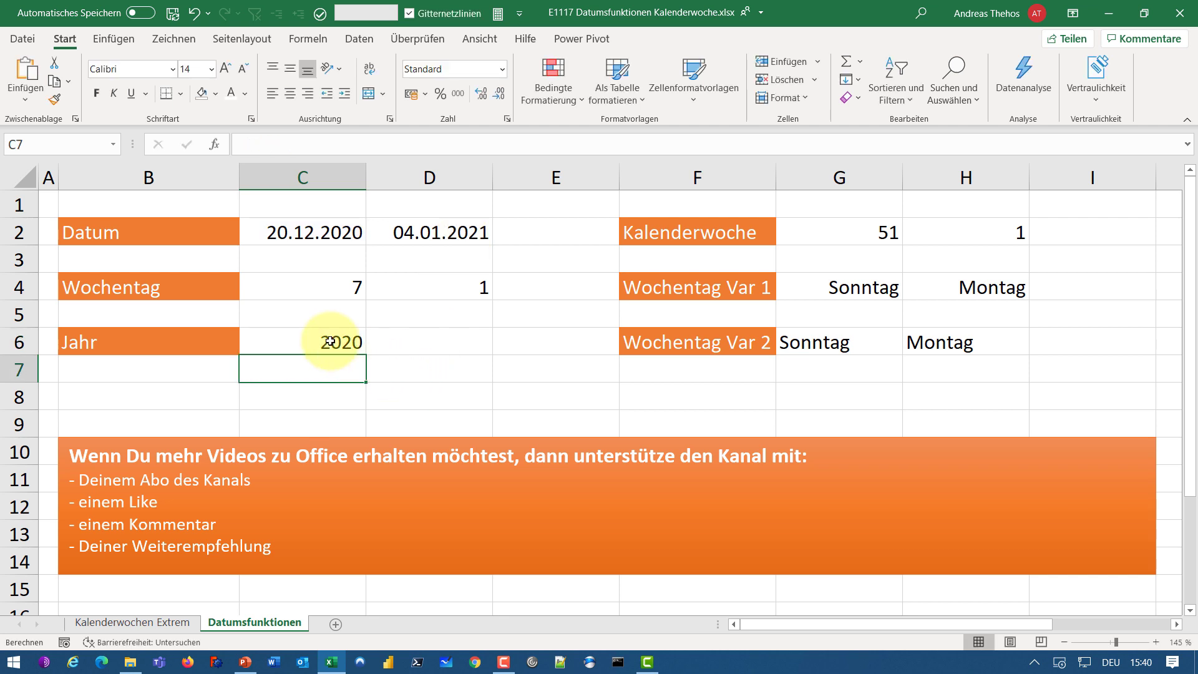
left_click(331, 342)
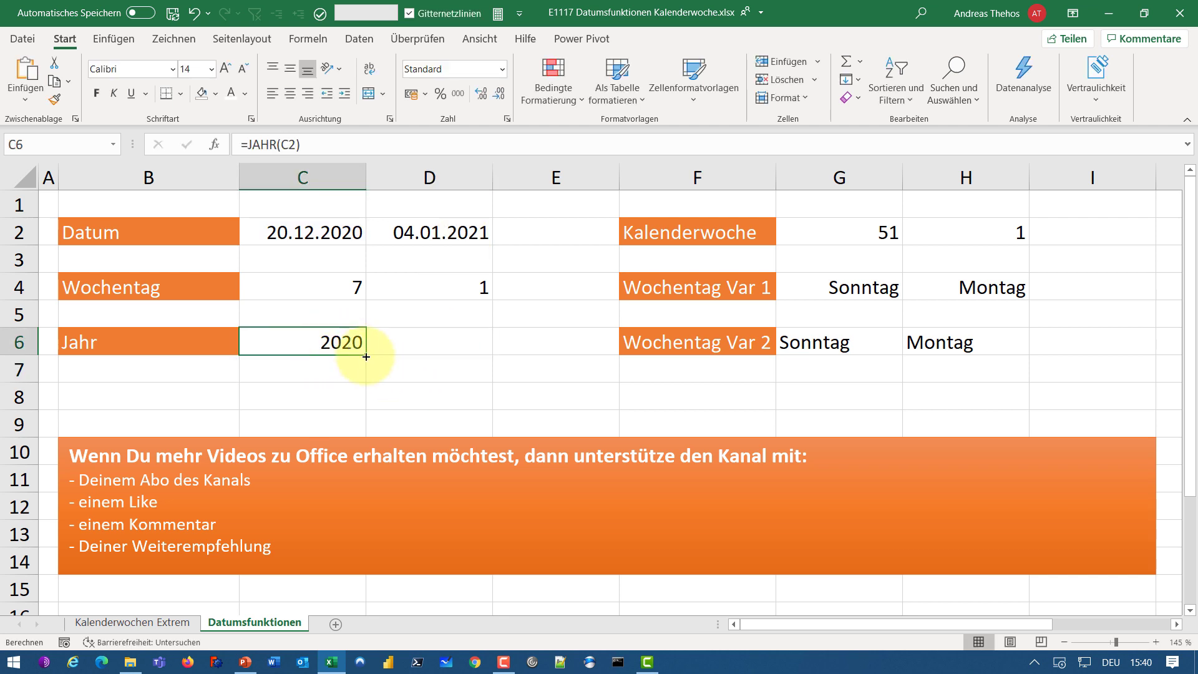
left_click_drag(371, 355, 486, 354)
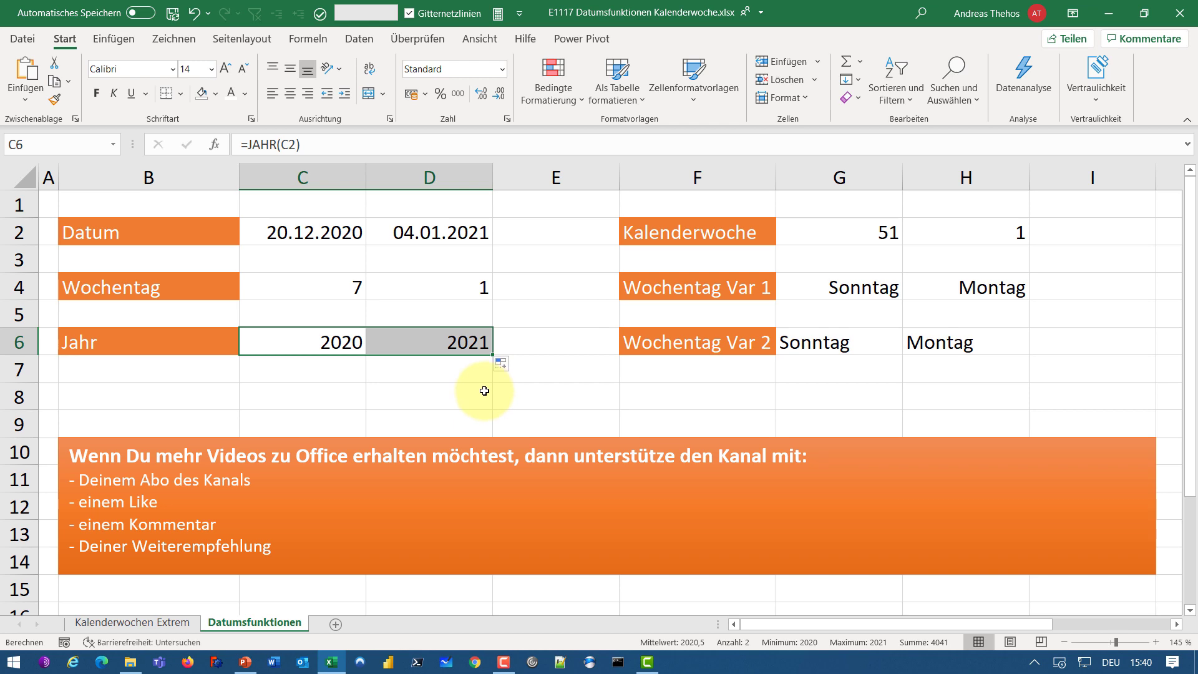
Return to Kalenderwochen Extrem and review the B3 to F3 formulas without changing them
left_click(98, 623)
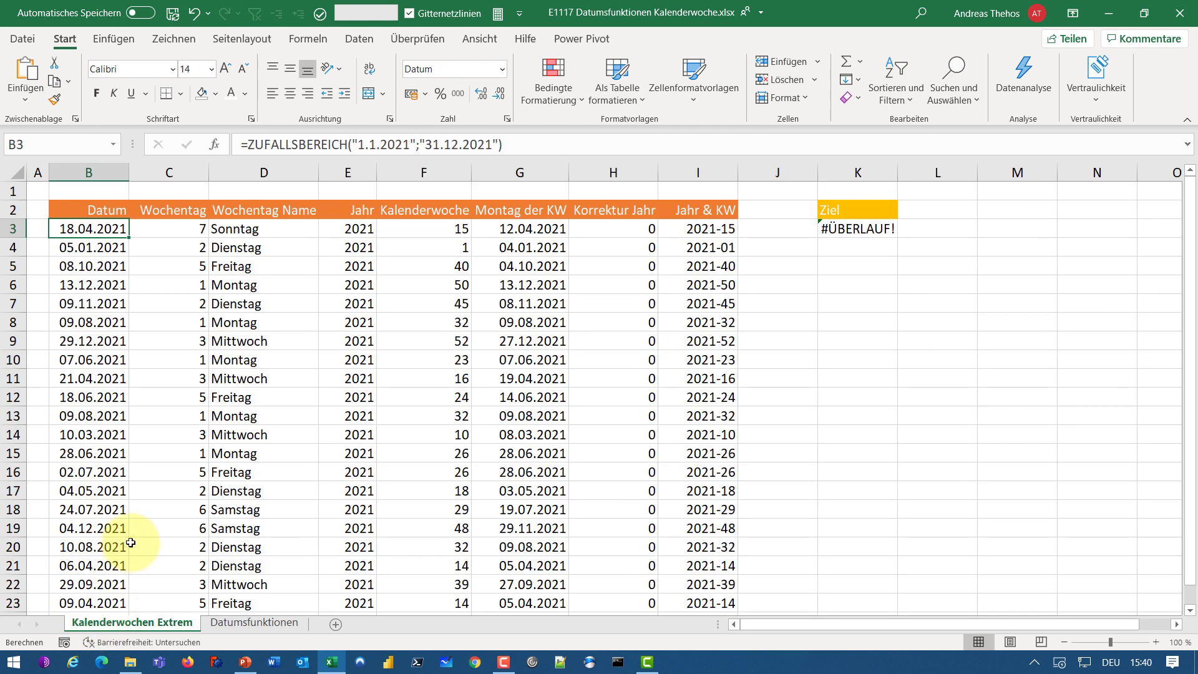
double_click(97, 230)
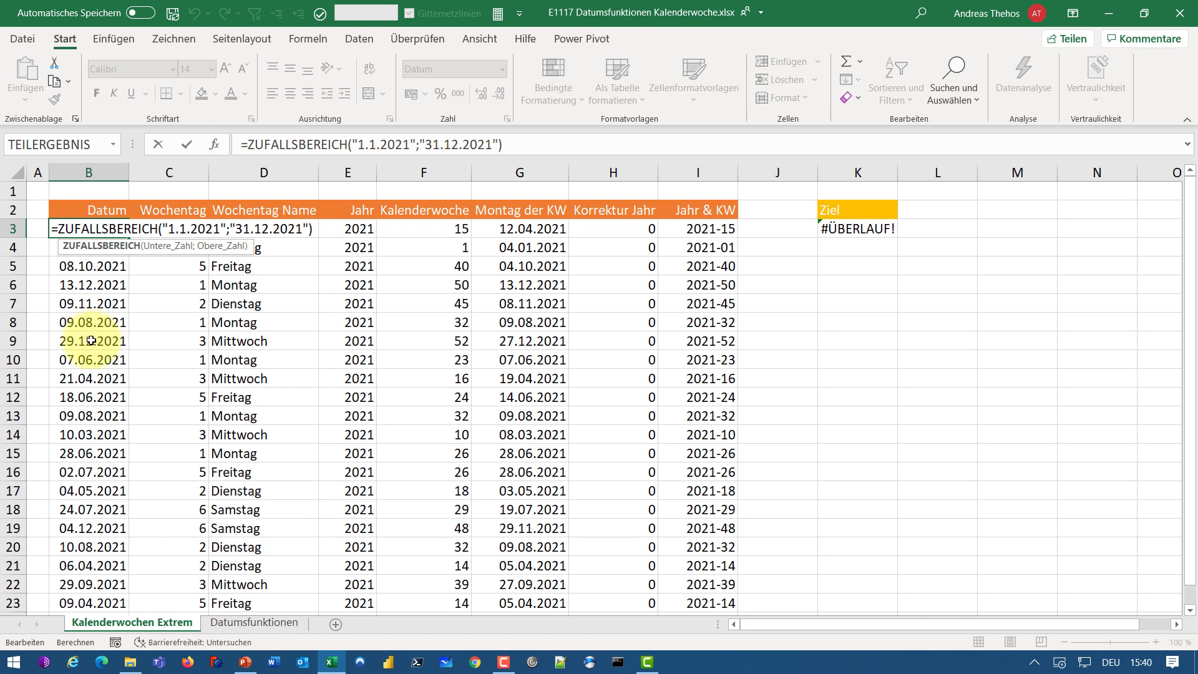
key("Escape")
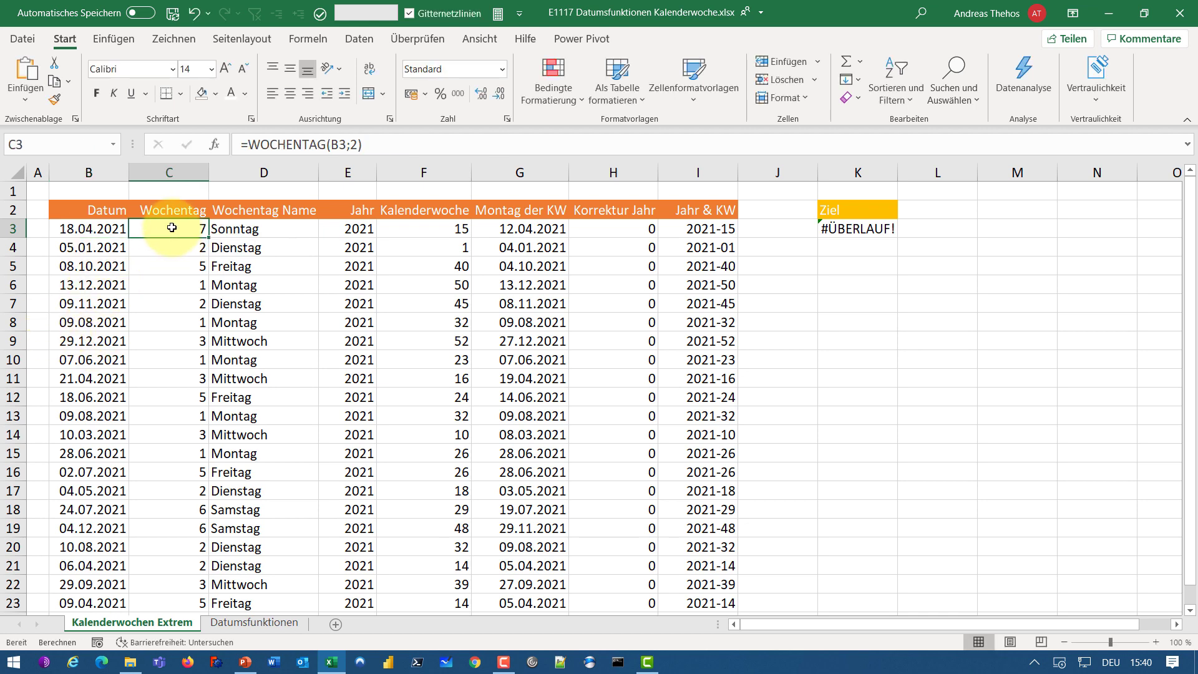
double_click(172, 229)
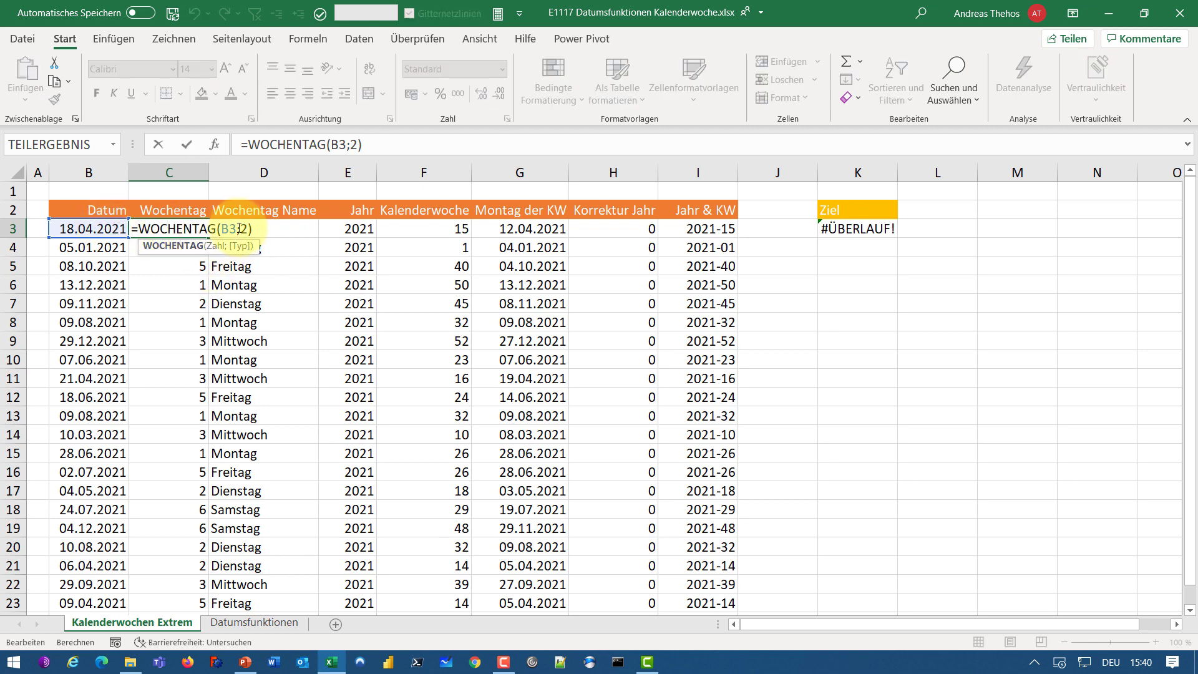
key("Escape")
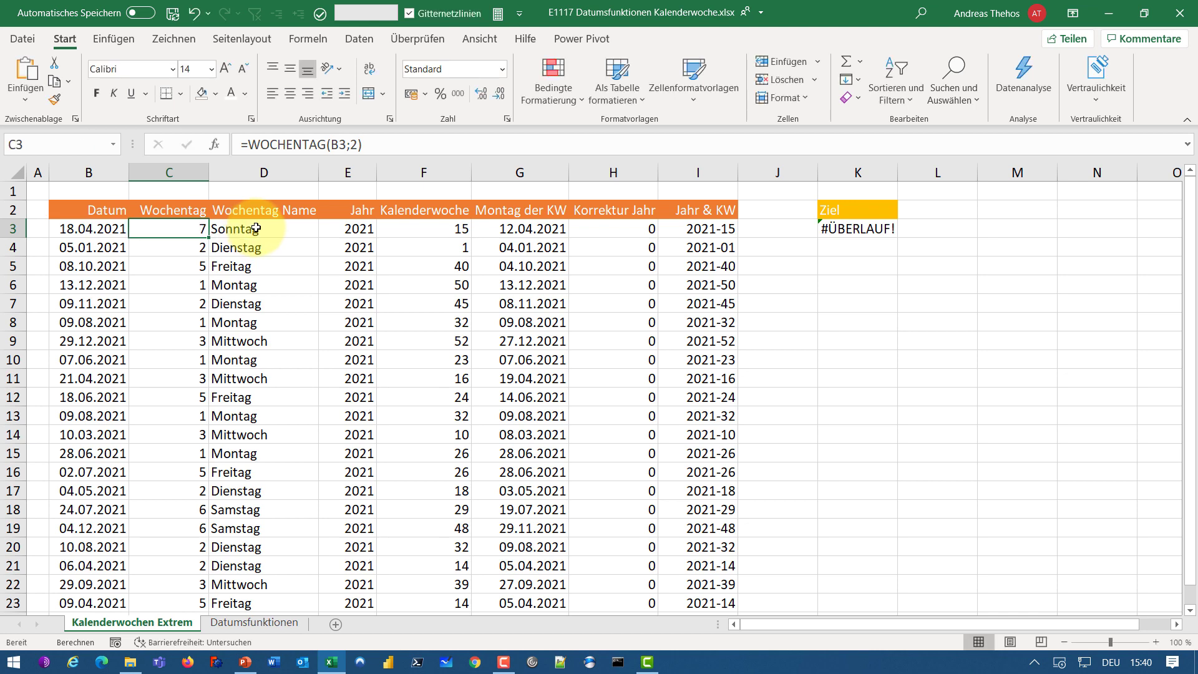
double_click(256, 231)
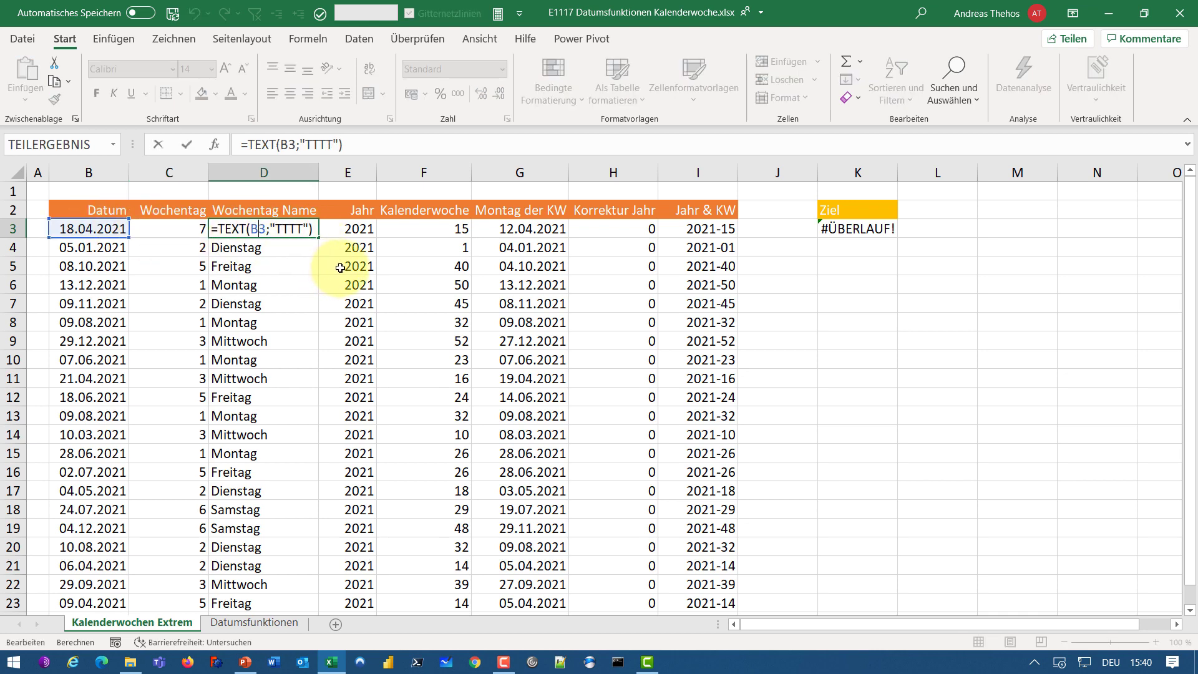
key("Escape")
double_click(348, 231)
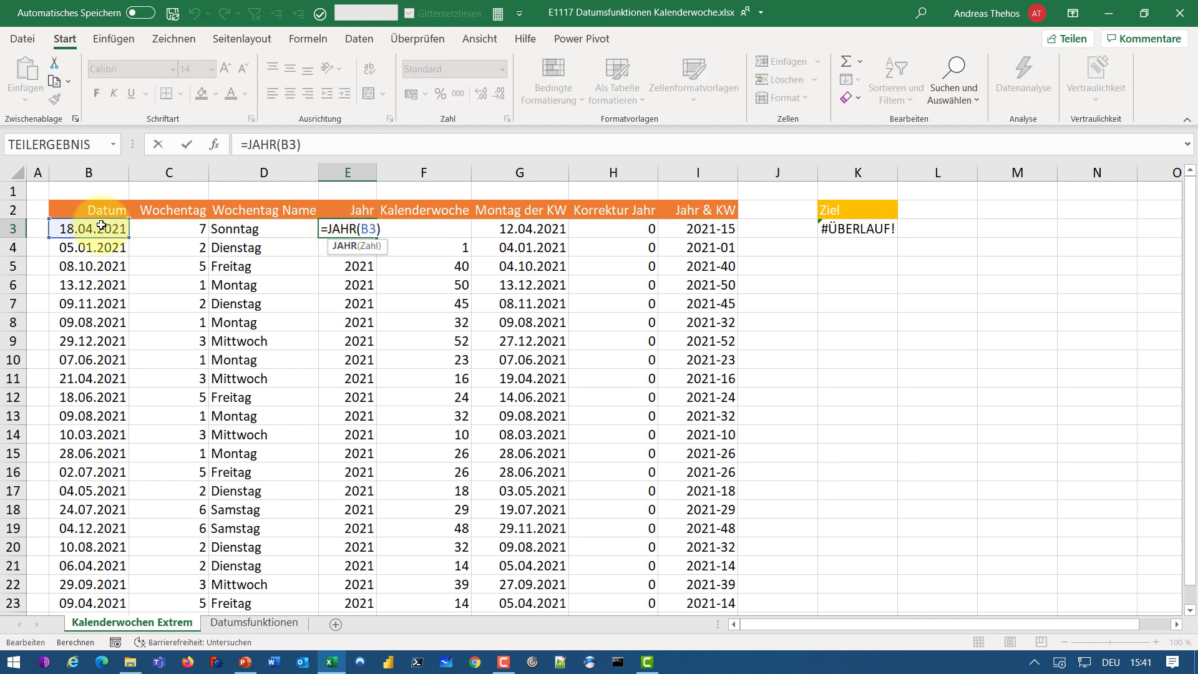
key("Escape")
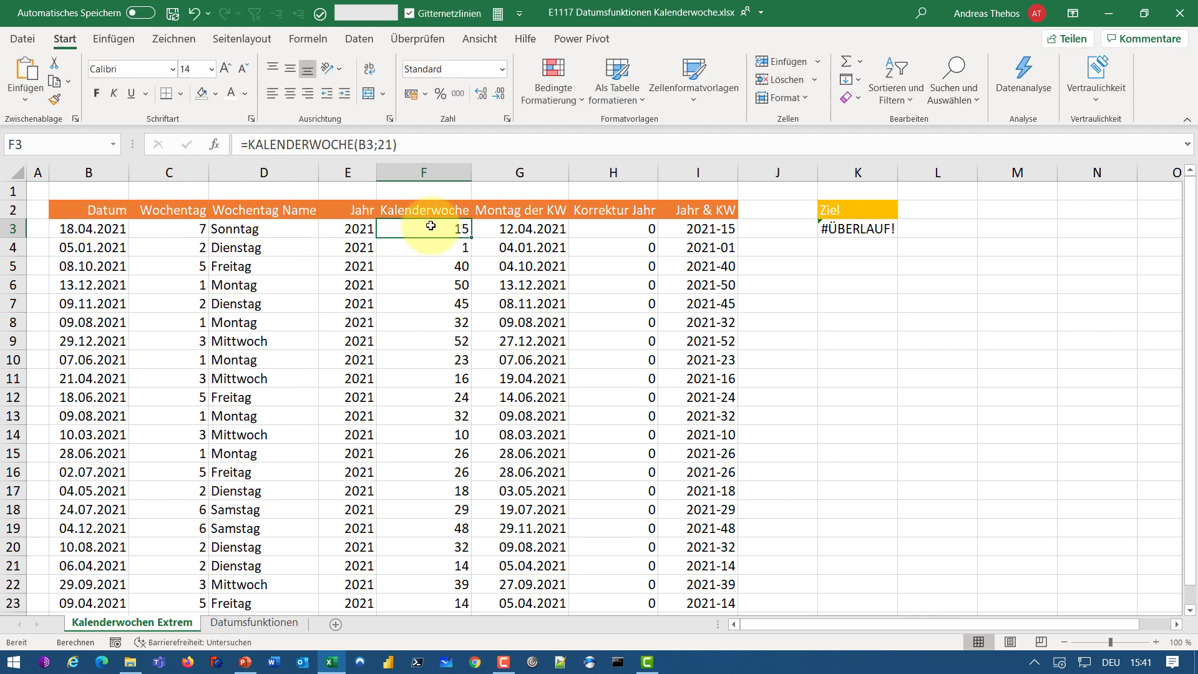
double_click(422, 233)
key("Escape")
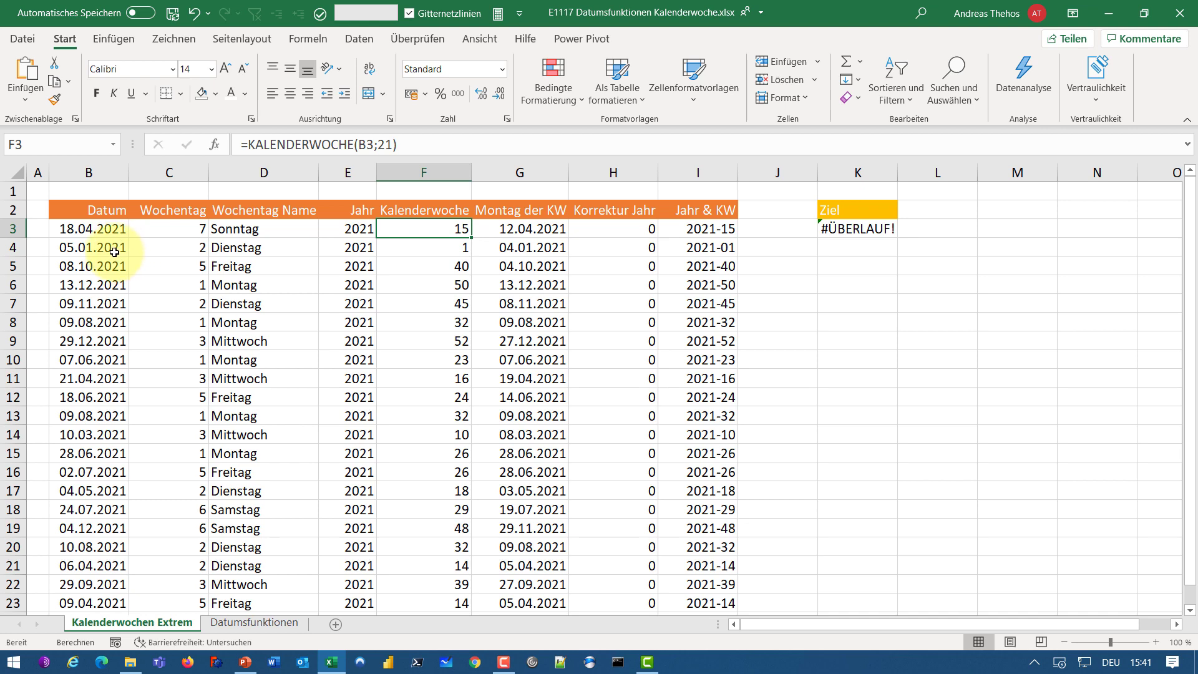
Enter 31.12.2023 in B5, replace it with 31.12.2024, and select the B5:G5 results
left_click(102, 263)
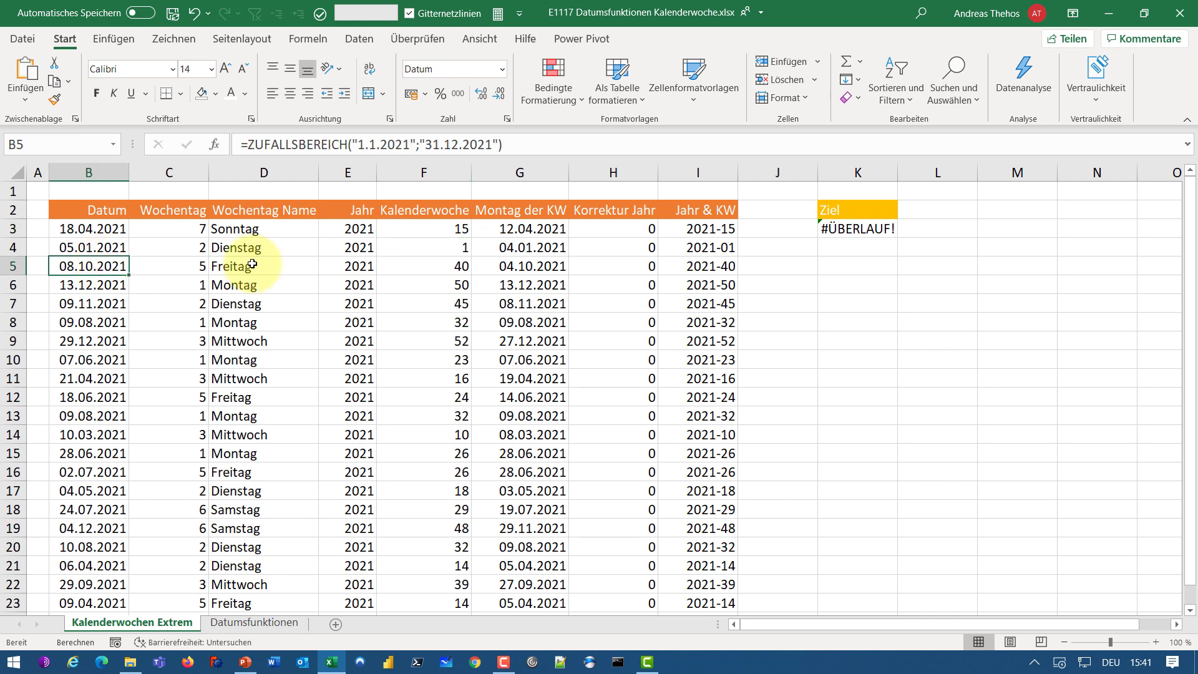
type("31.12.")
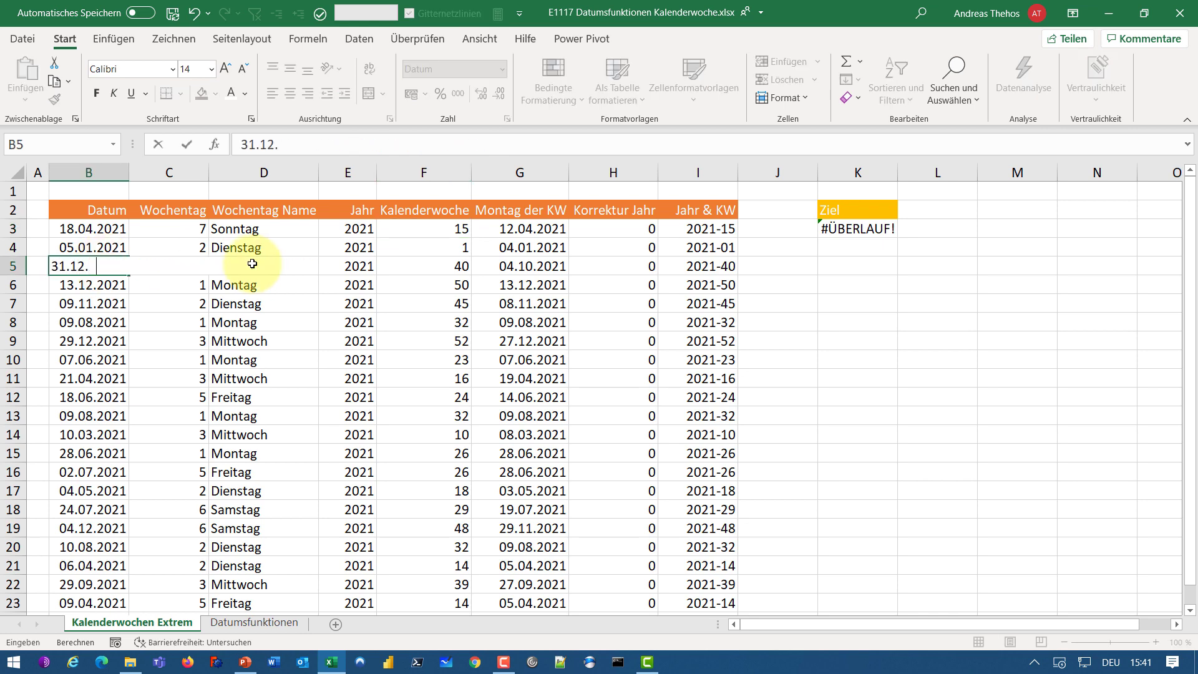
type("2023")
key("Return")
key("Up")
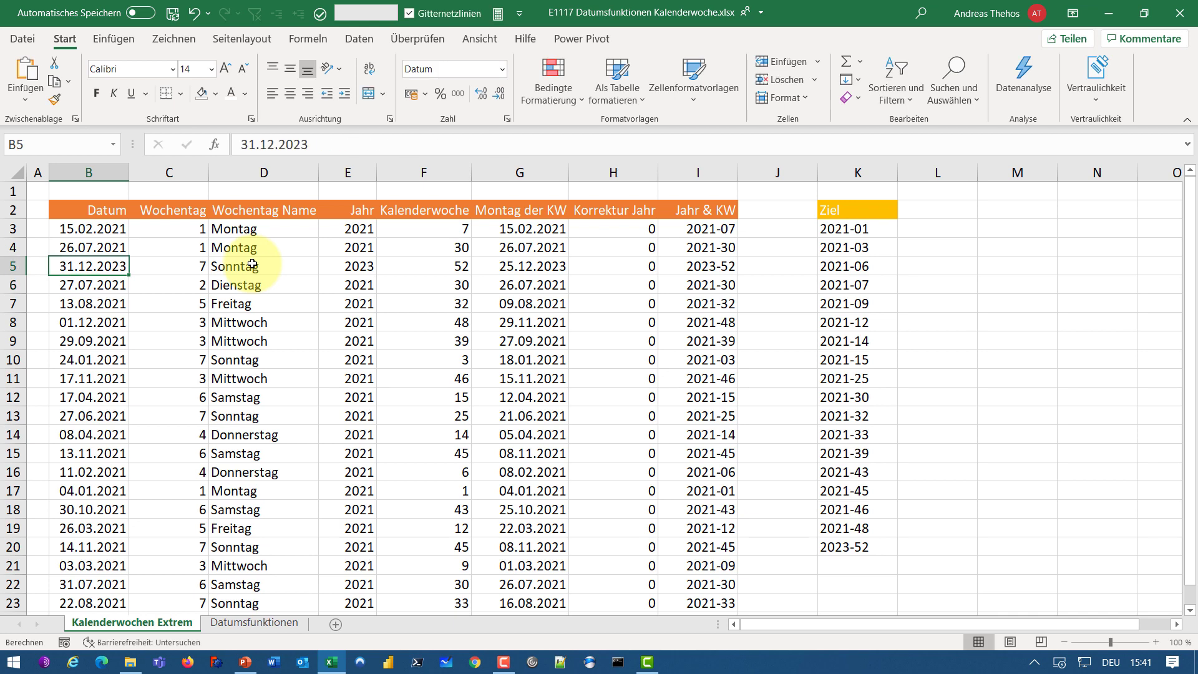
type("31.12.")
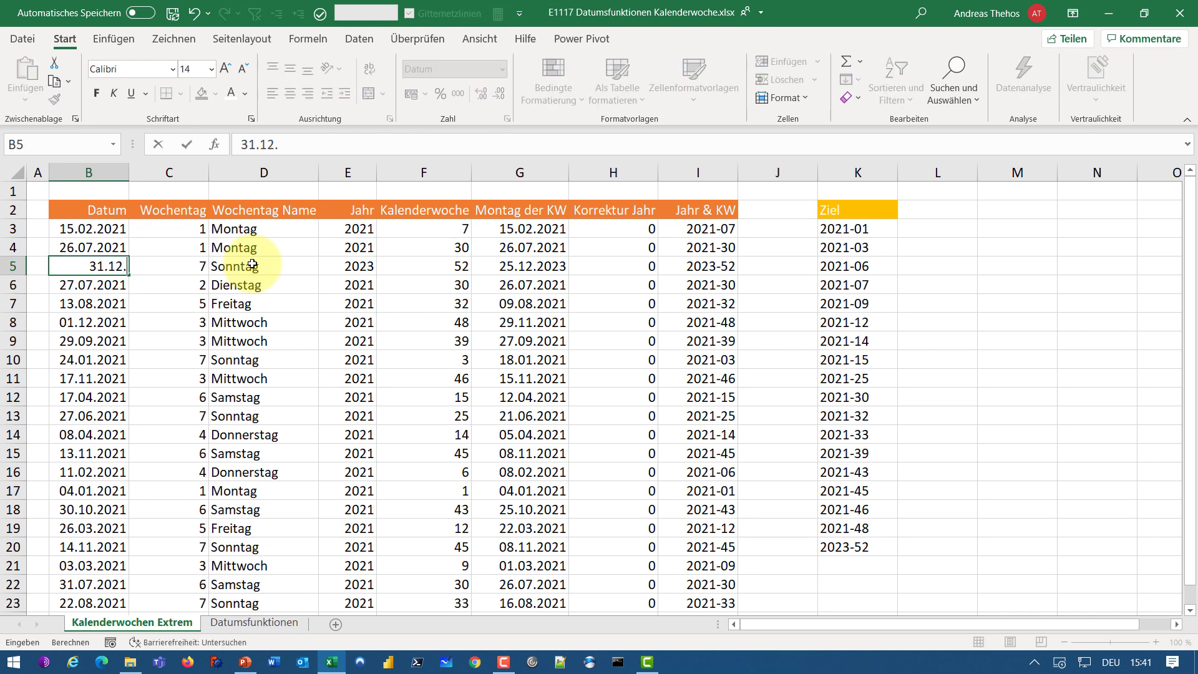
type("2024")
key("Return")
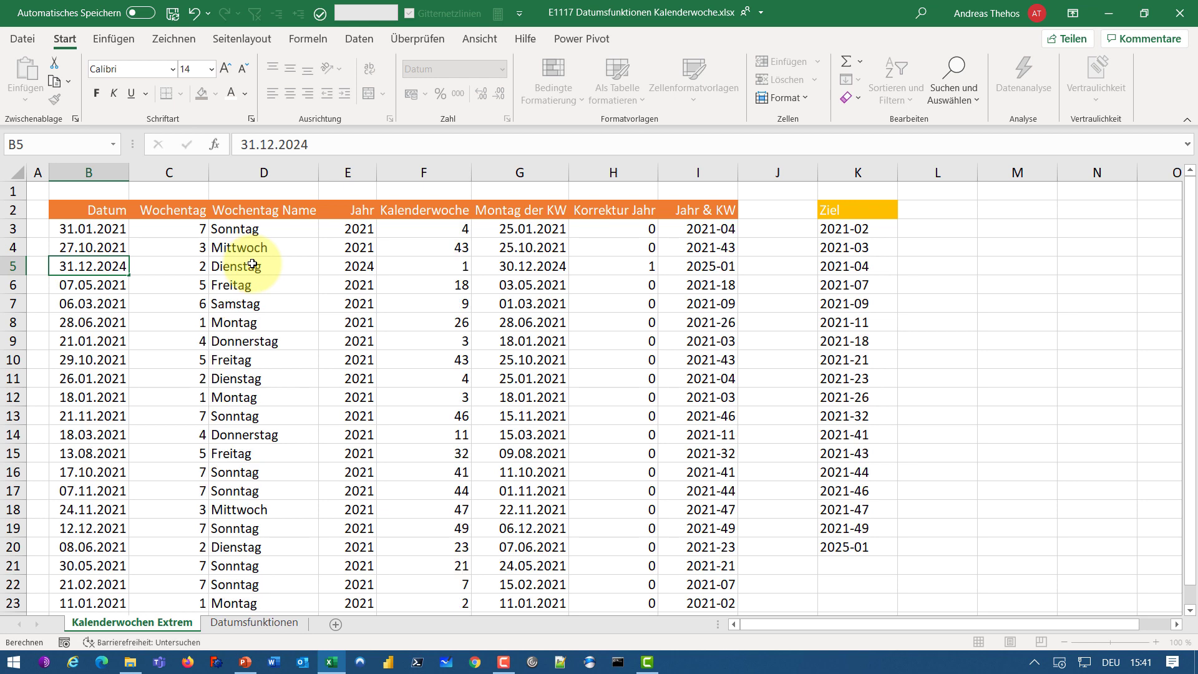
left_click_drag(94, 266, 469, 263)
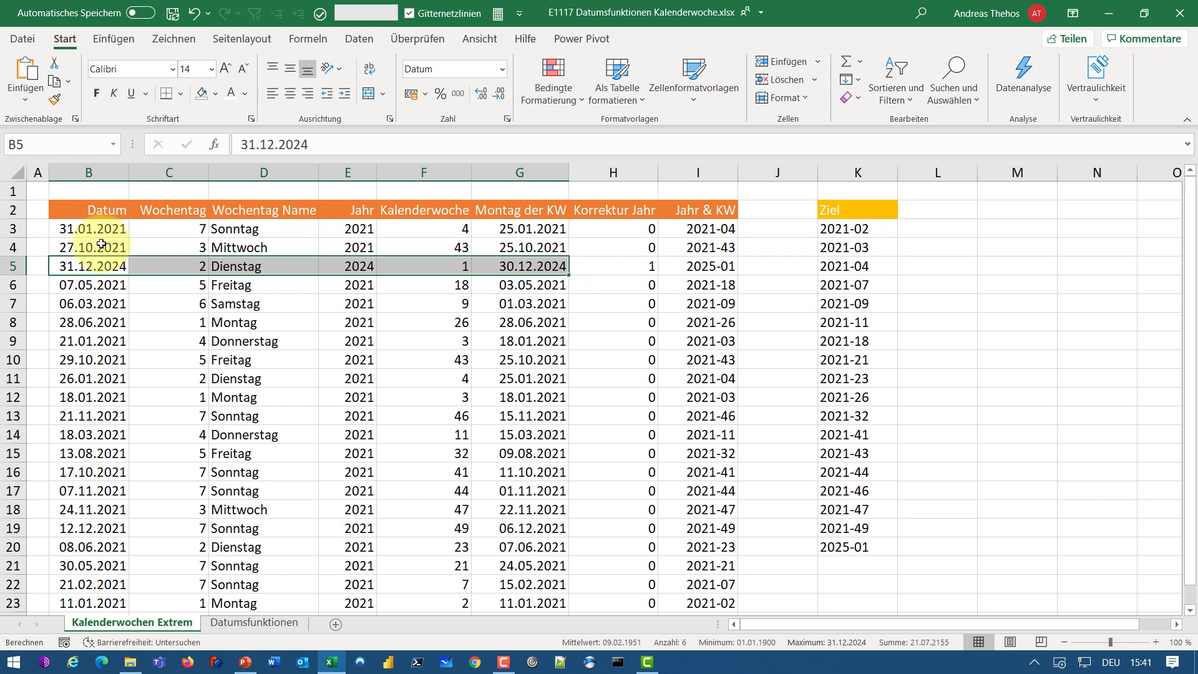
Fill the random date formula down to B6 and review the formulas in F3 and G3
left_click(127, 256)
left_click_drag(128, 256, 131, 288)
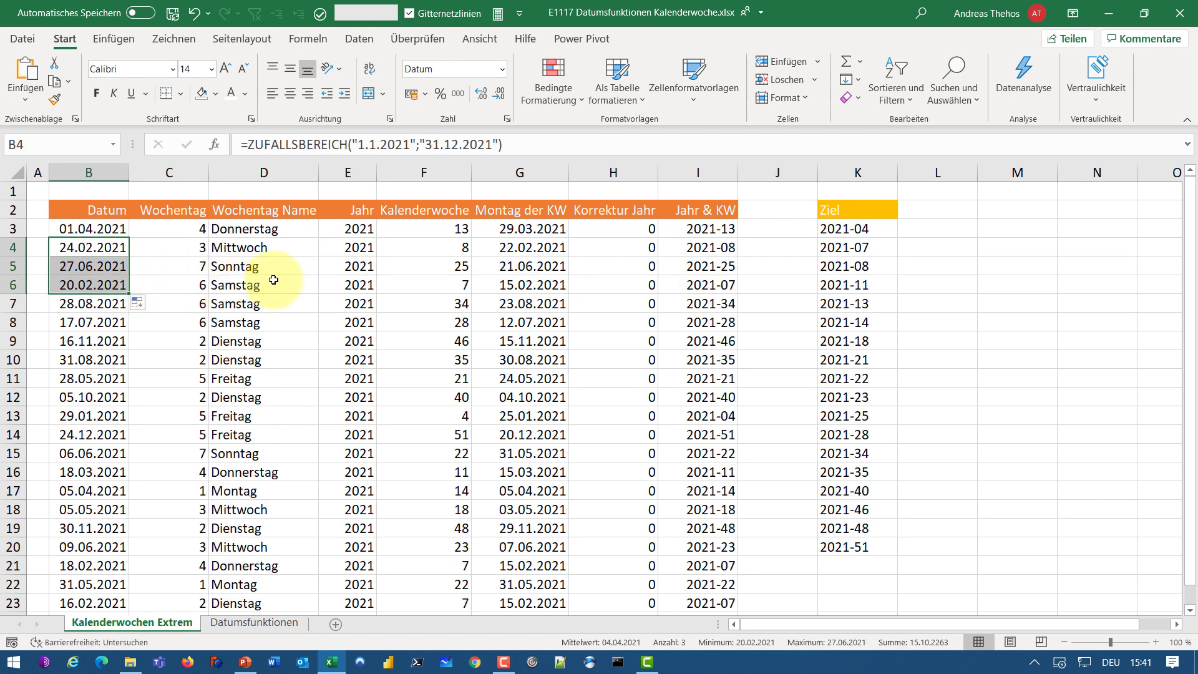
left_click(443, 229)
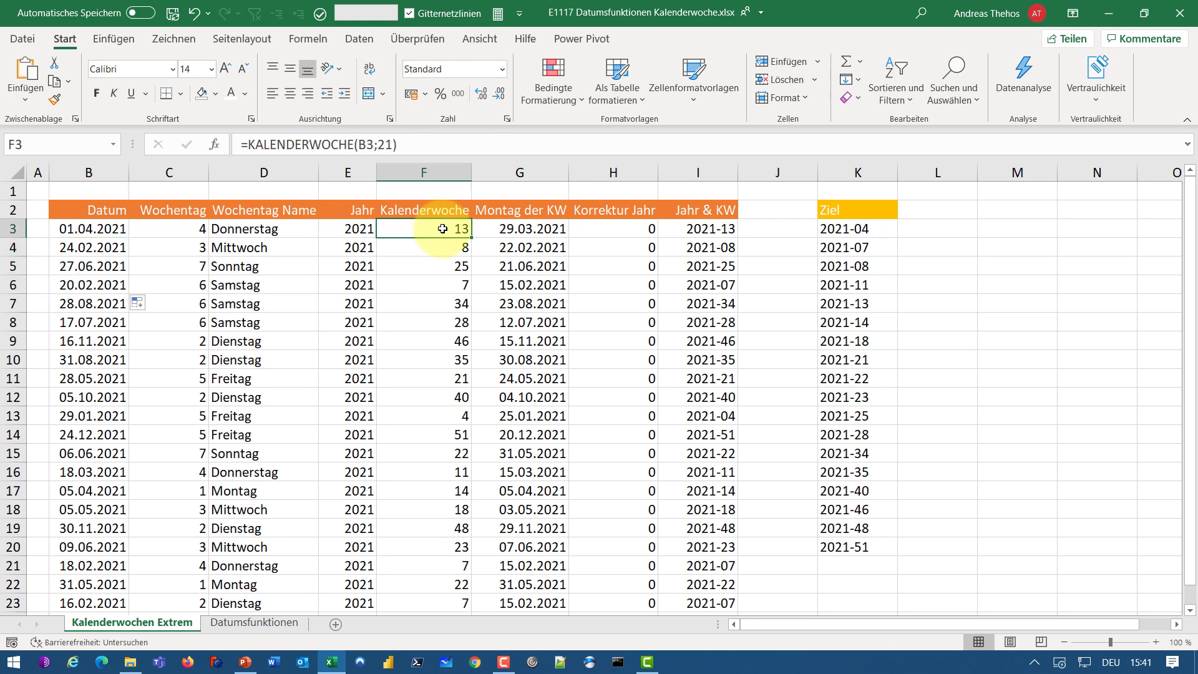
double_click(442, 229)
key("Escape")
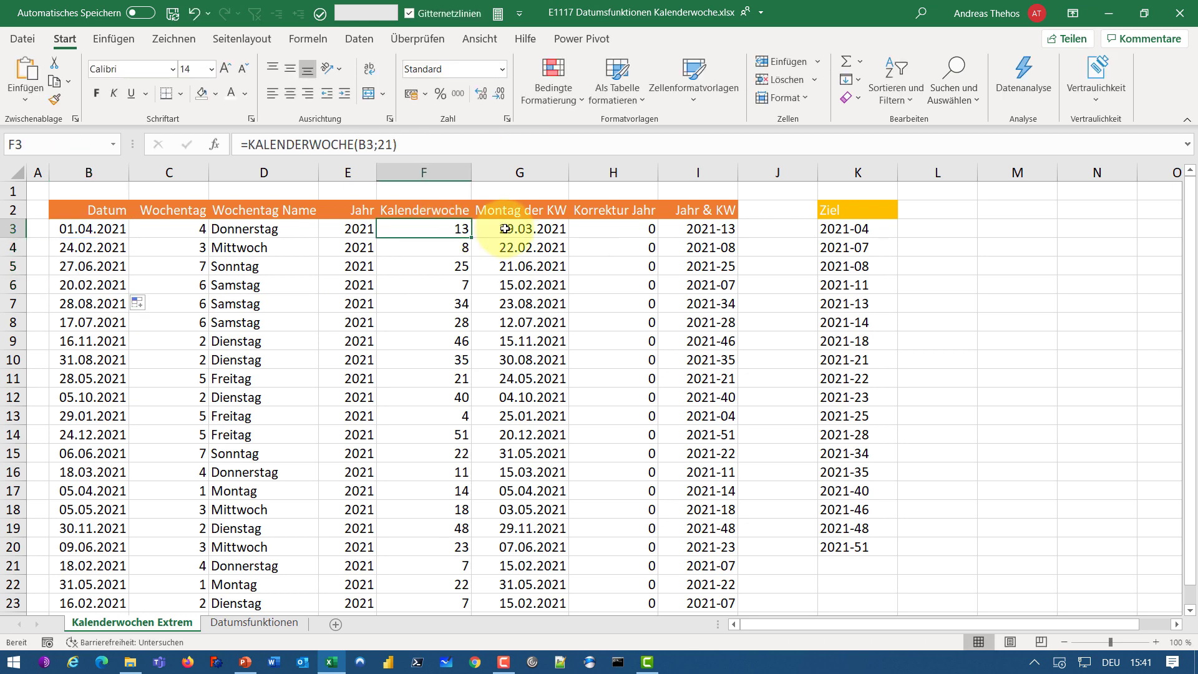
left_click(505, 229)
double_click(505, 228)
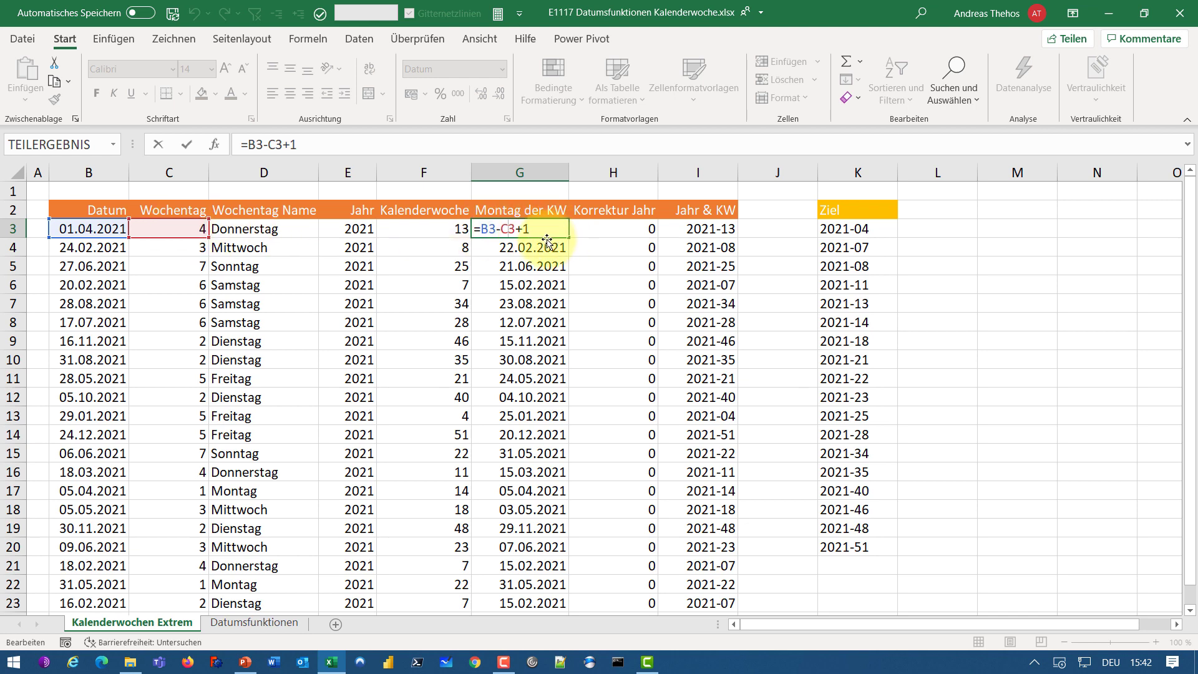
key("ctrl+Return")
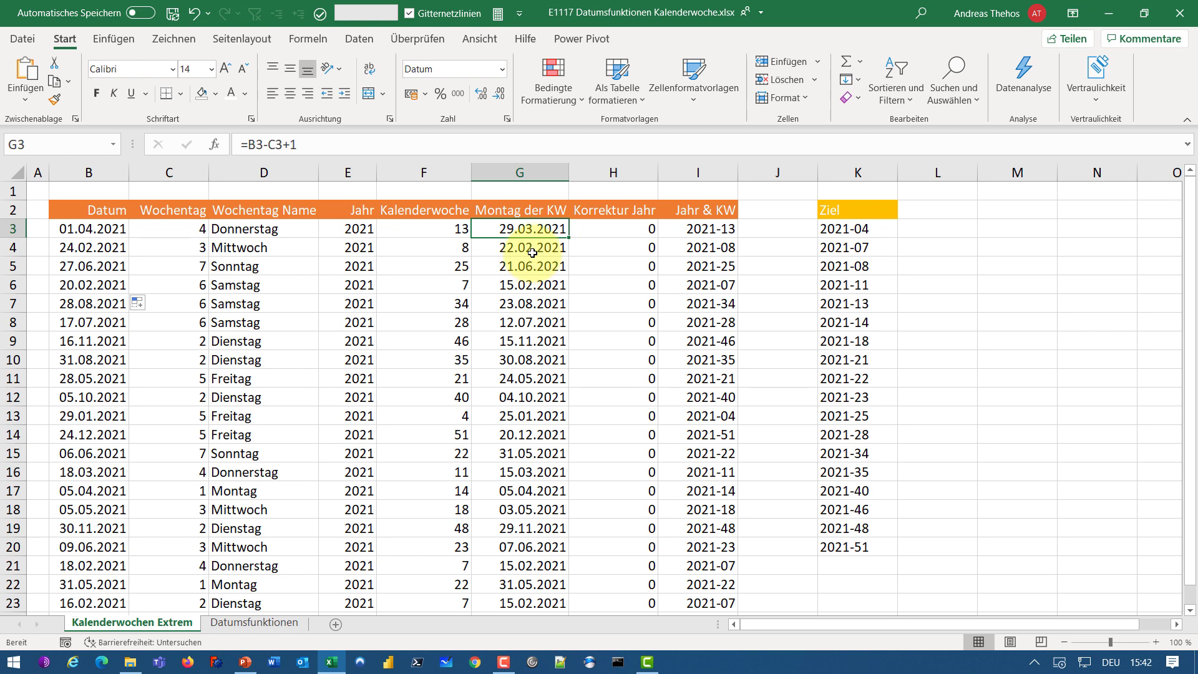
Replace B3's random date with the fixed date 1.01.2021 and check G3's Monday result
left_click(119, 229)
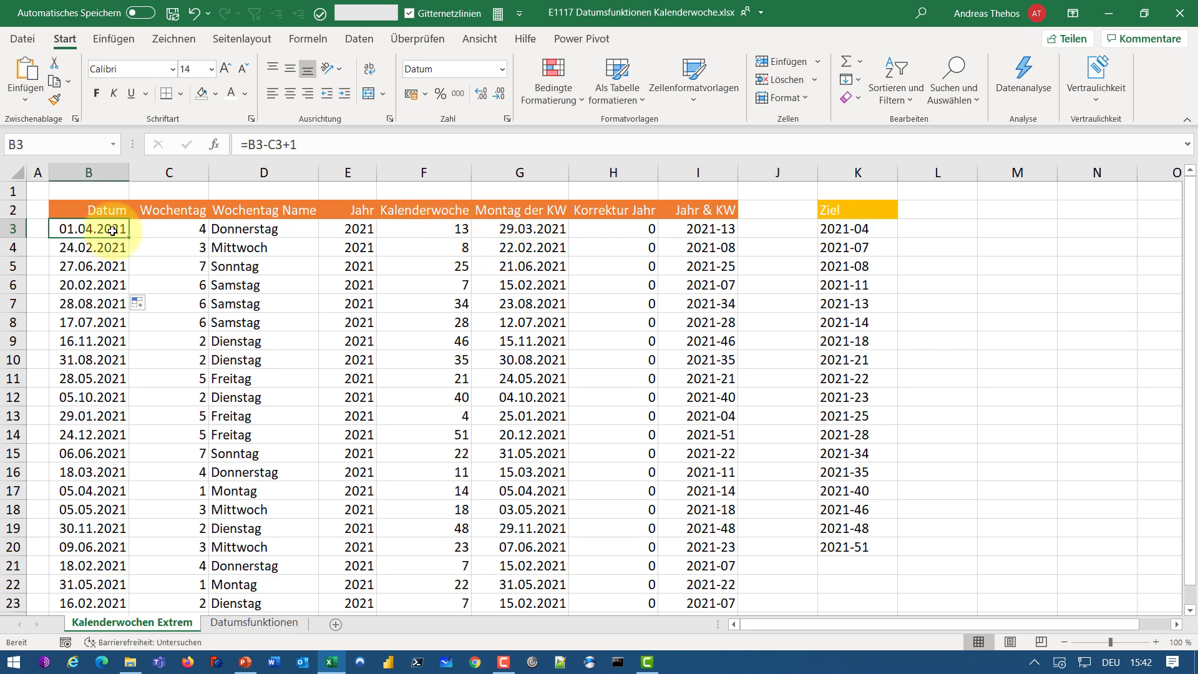
type("1.01.20")
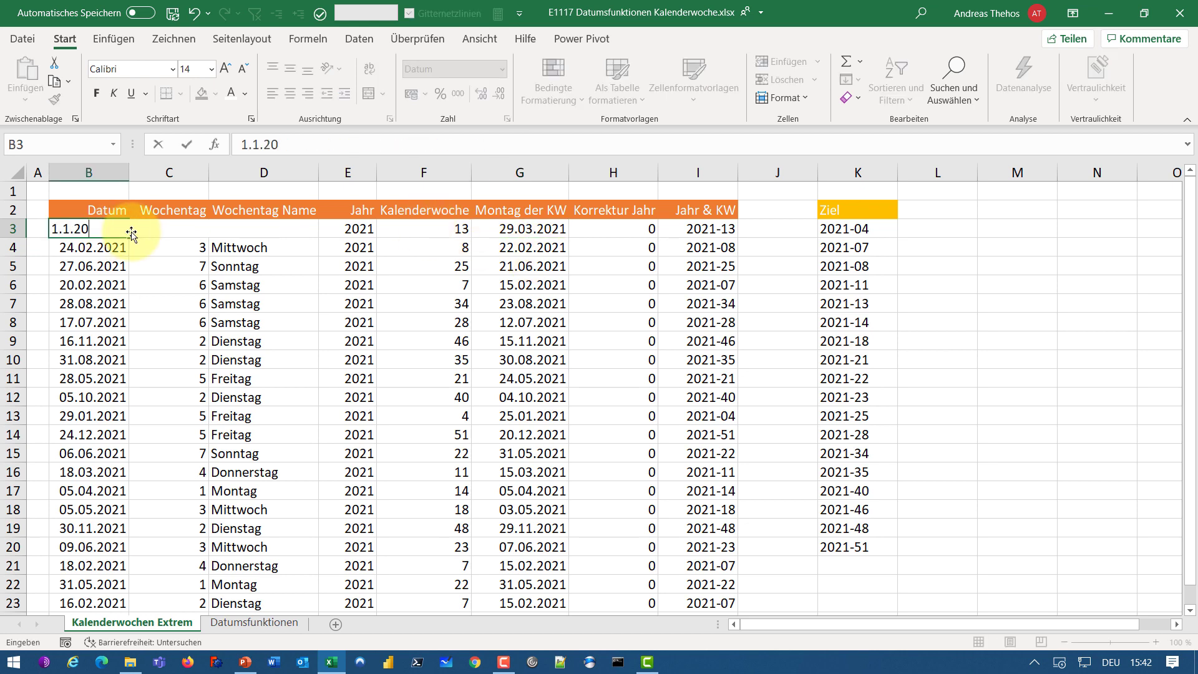
type("21")
key("ctrl+Return")
key("Down")
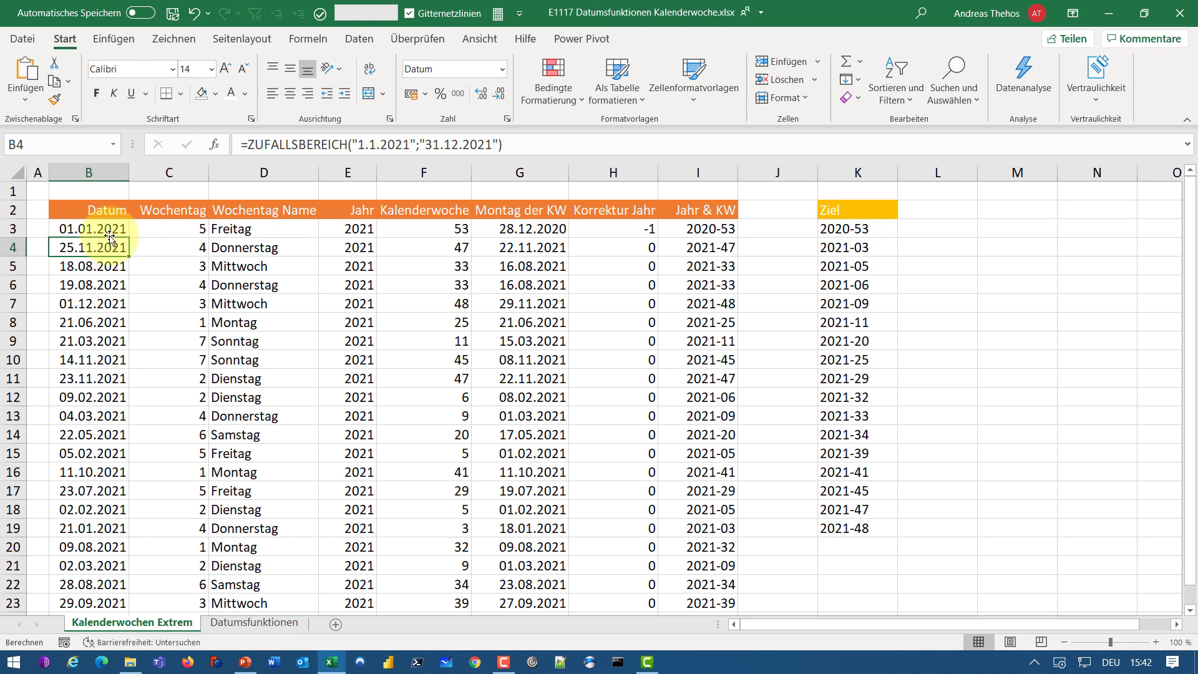
left_click(507, 231)
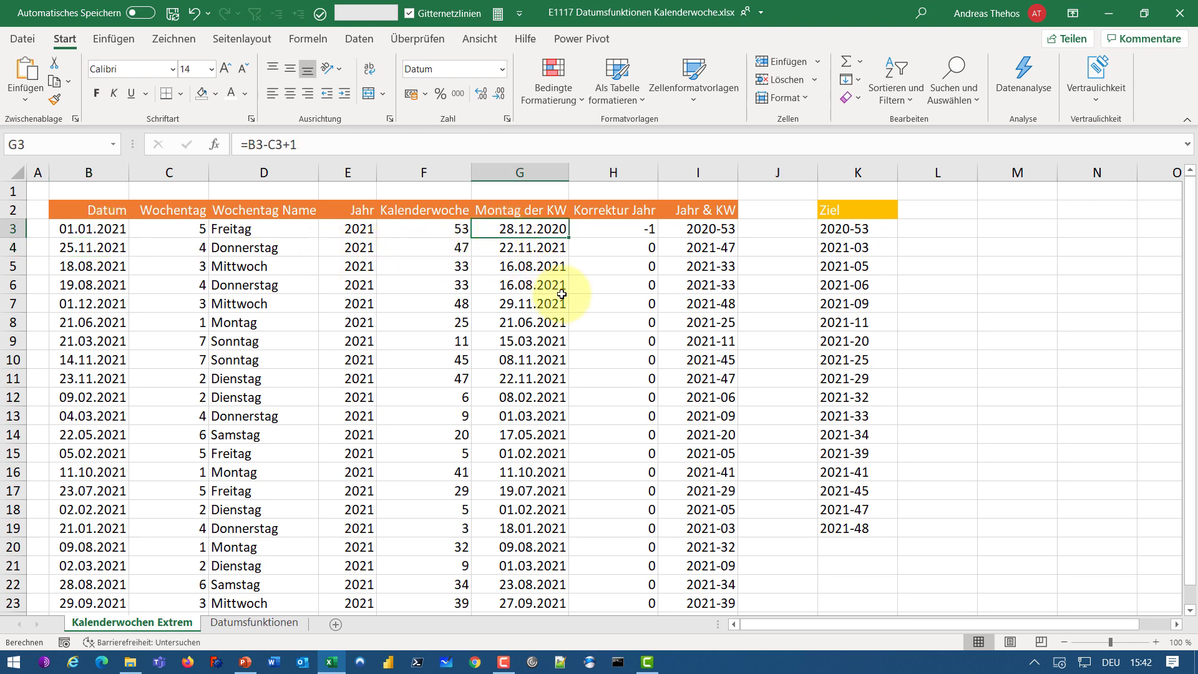
scroll(562, 293, "up", 1, "ctrl")
scroll(562, 292, "up", 1)
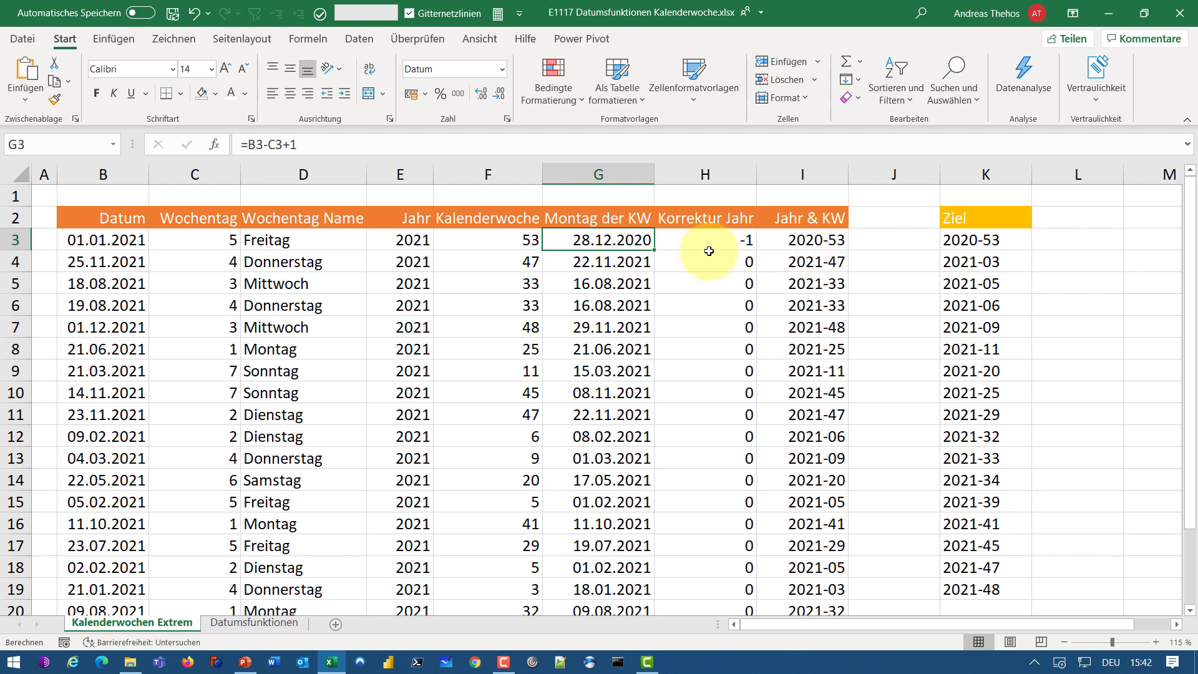
left_click(711, 240)
double_click(711, 240)
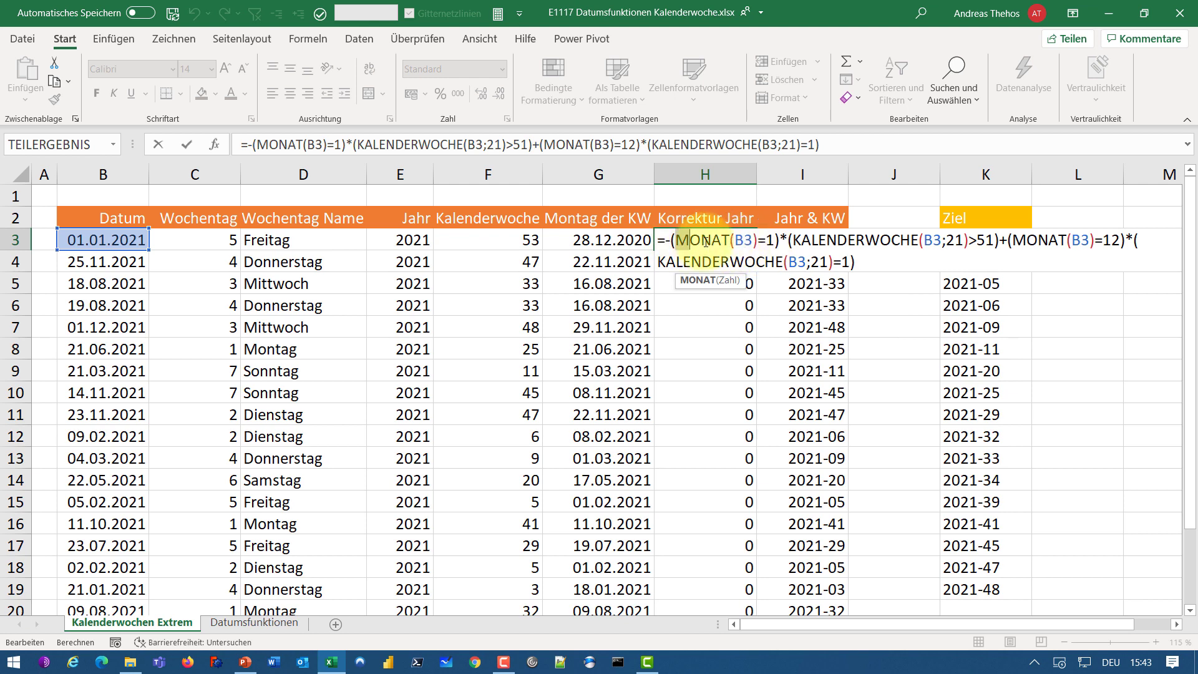
left_click_drag(676, 239, 775, 241)
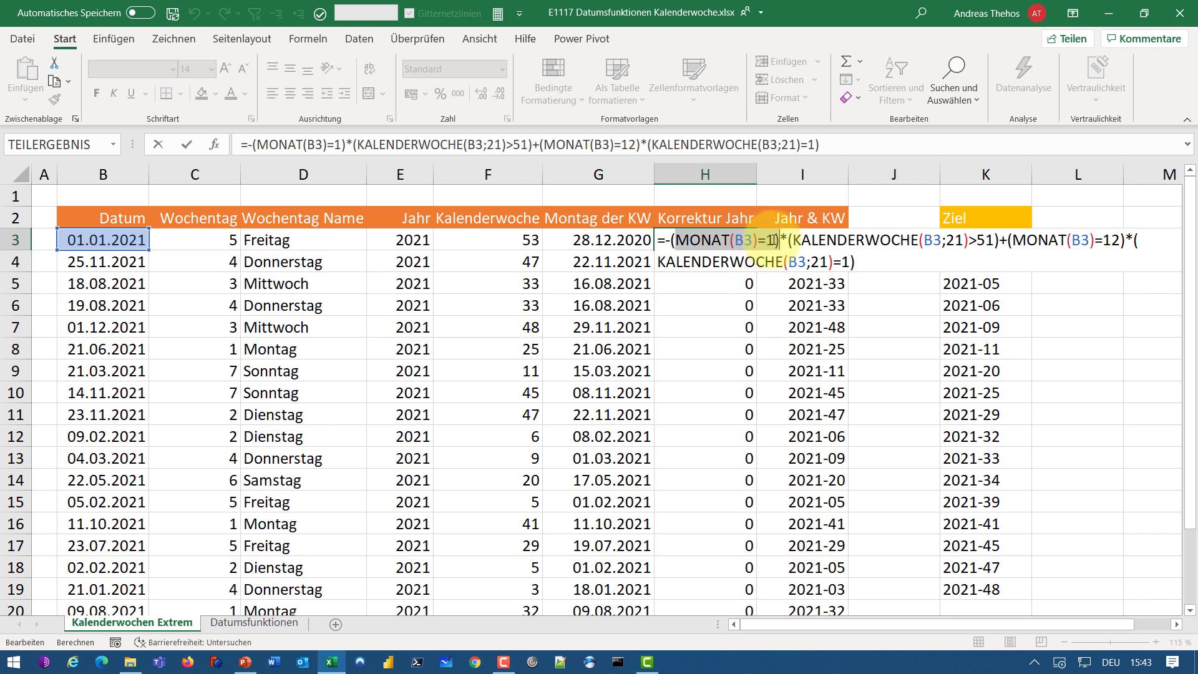
key("shift+Right")
left_click_drag(793, 239, 997, 243)
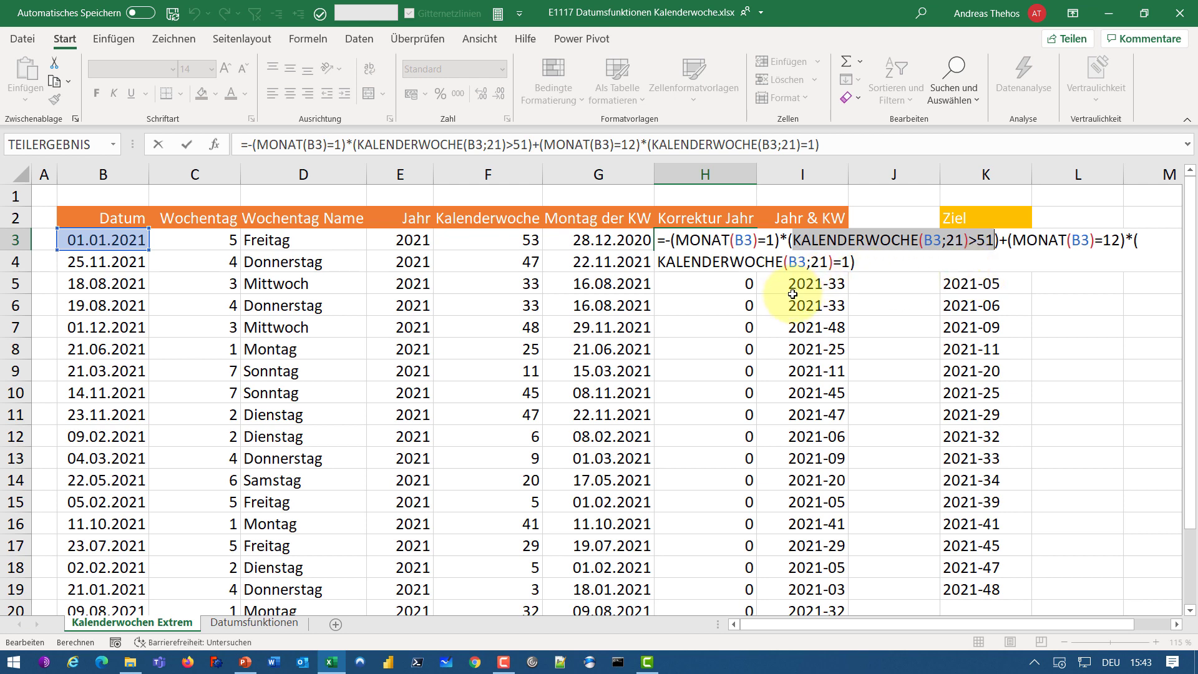
left_click_drag(674, 241, 994, 243)
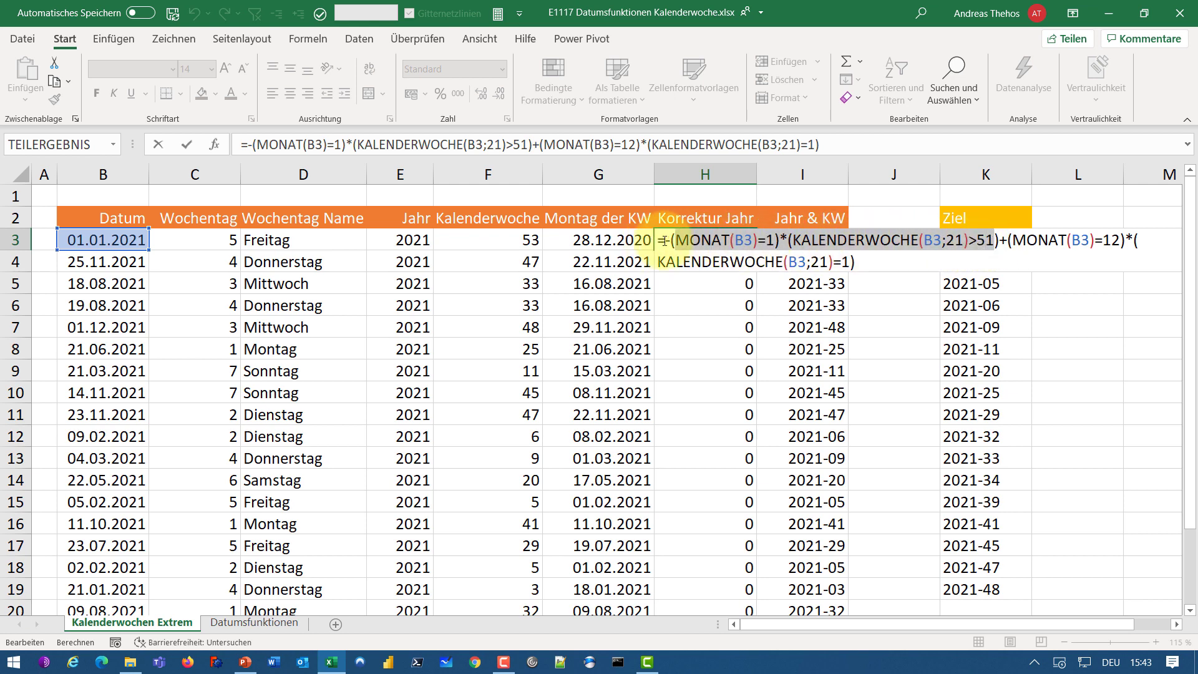
left_click_drag(670, 241, 999, 239)
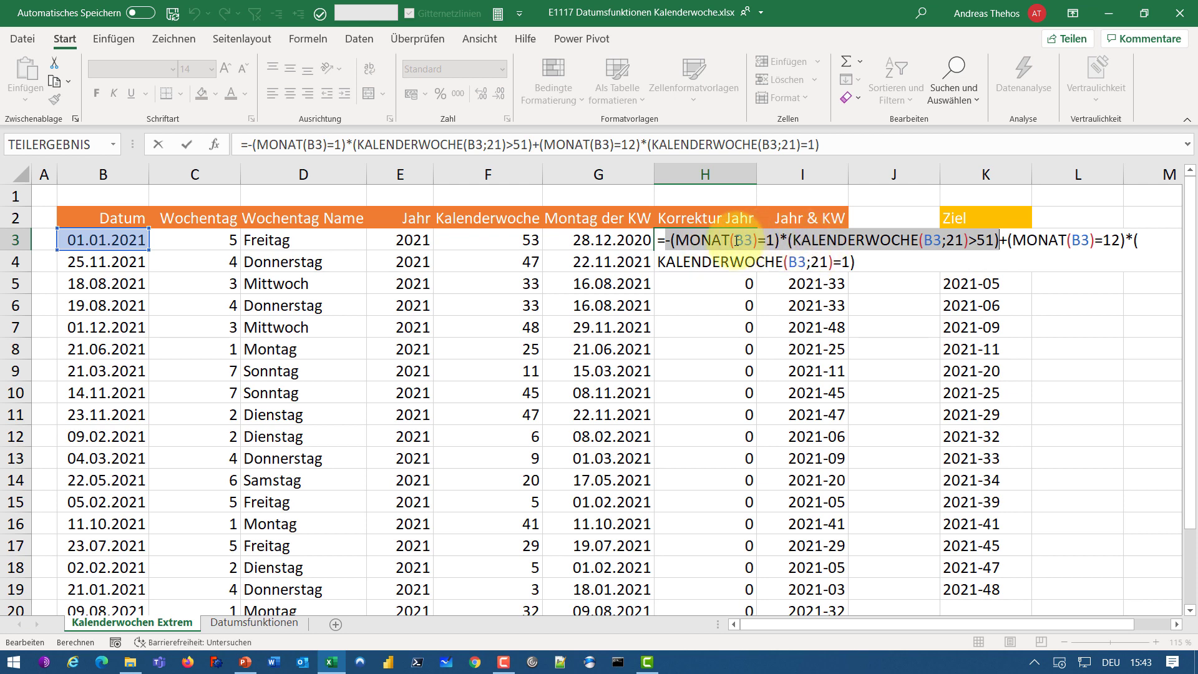
key("Escape")
double_click(678, 242)
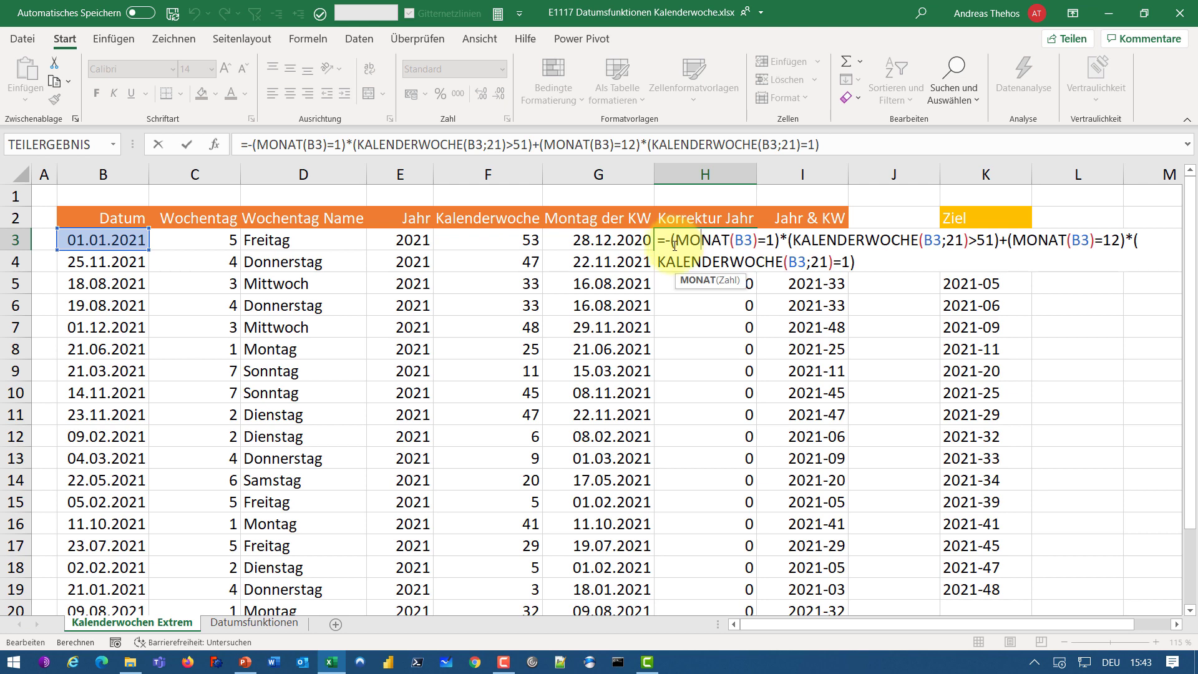
left_click_drag(672, 244, 779, 244)
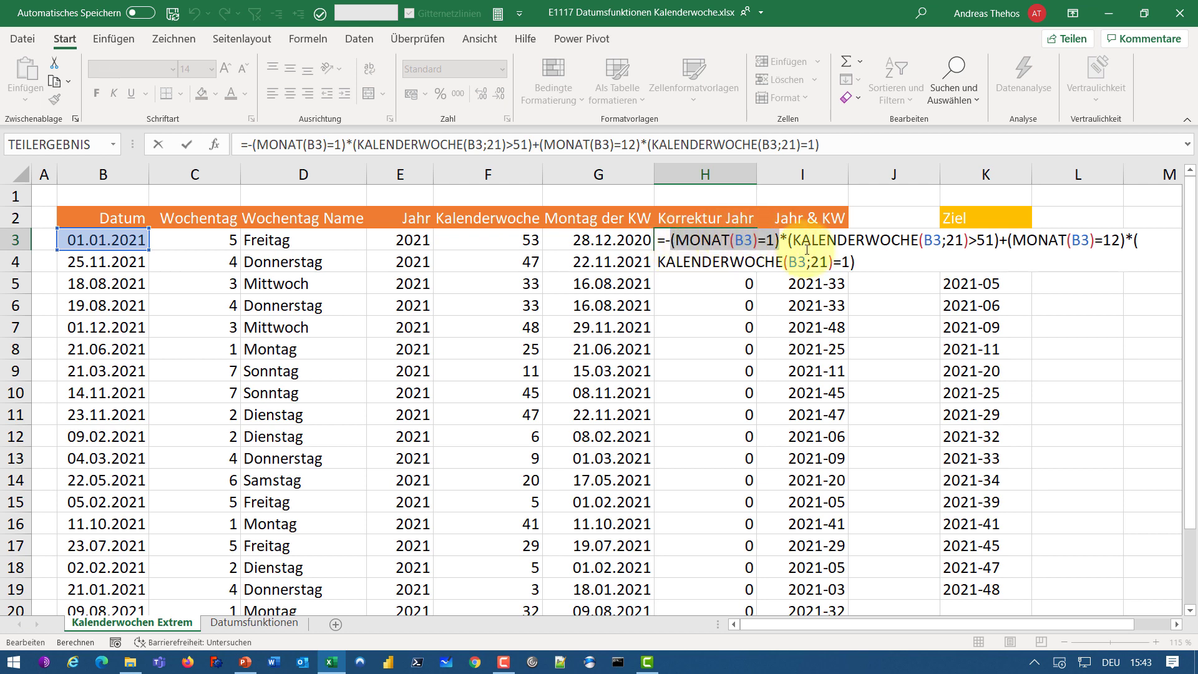
key("shift+Right")
key("F9")
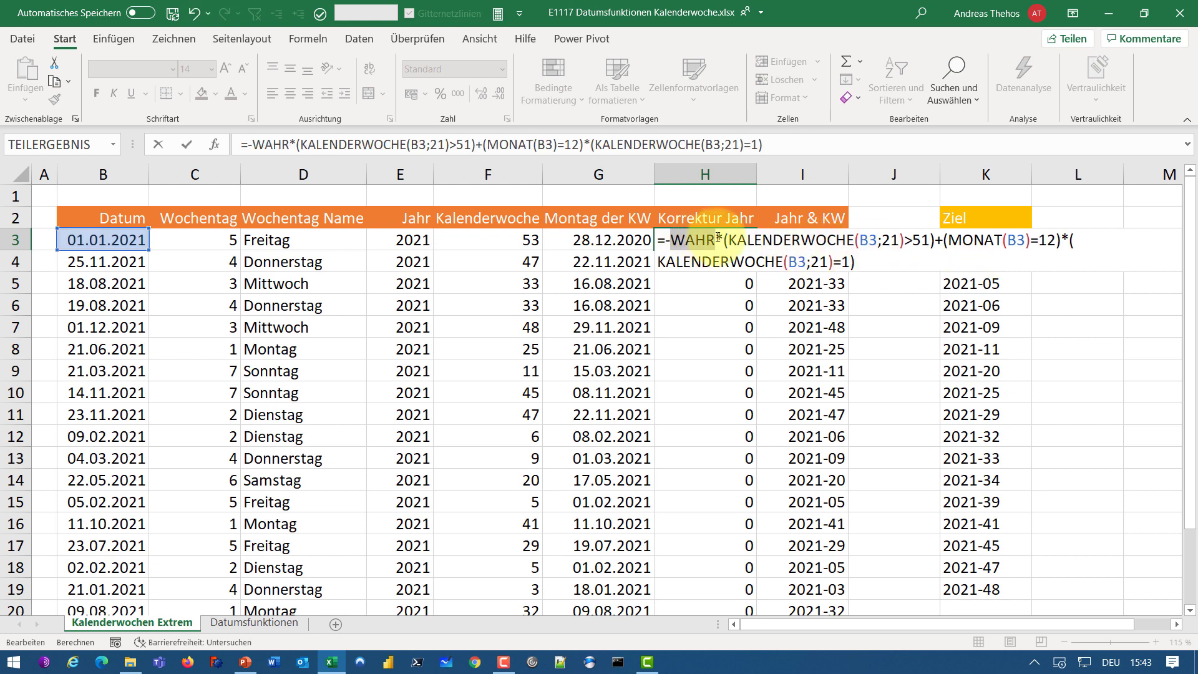
left_click_drag(722, 241, 935, 246)
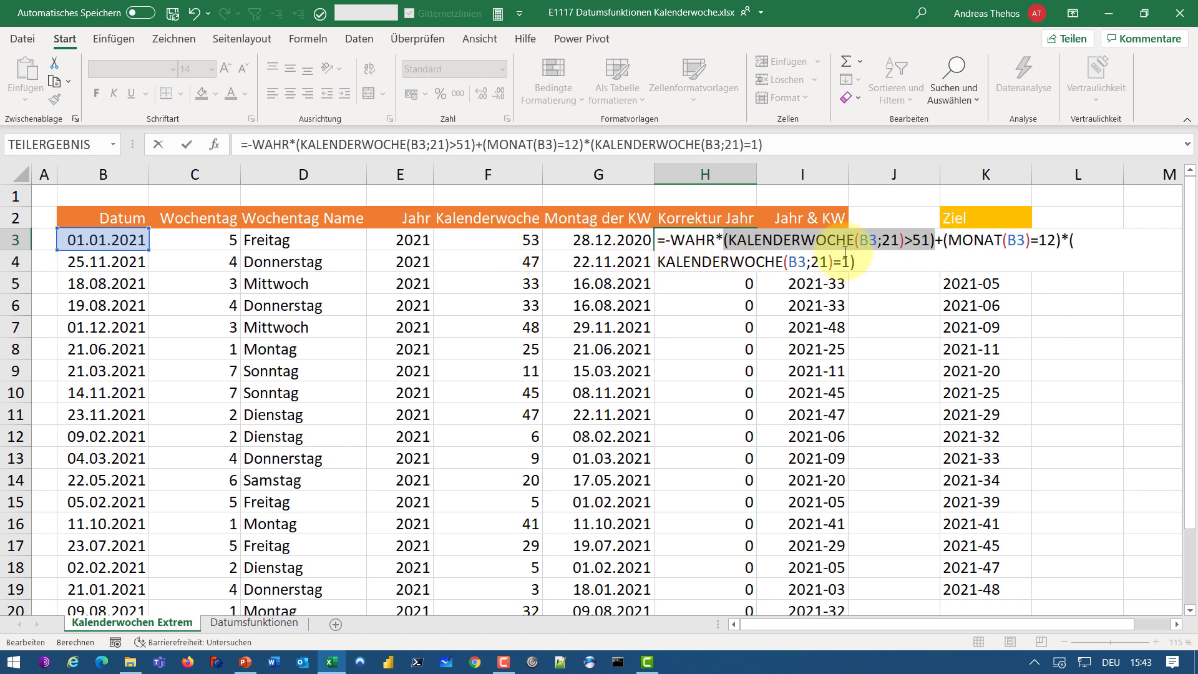
type("WAHR")
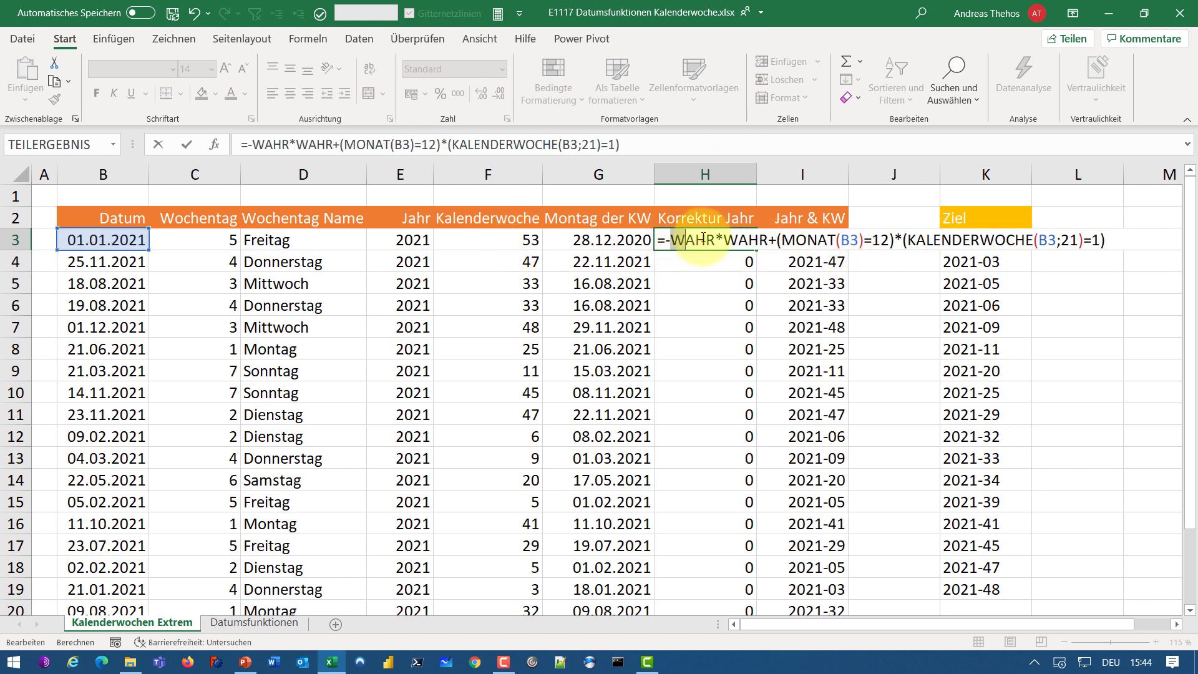
left_click_drag(703, 237, 770, 242)
type("1")
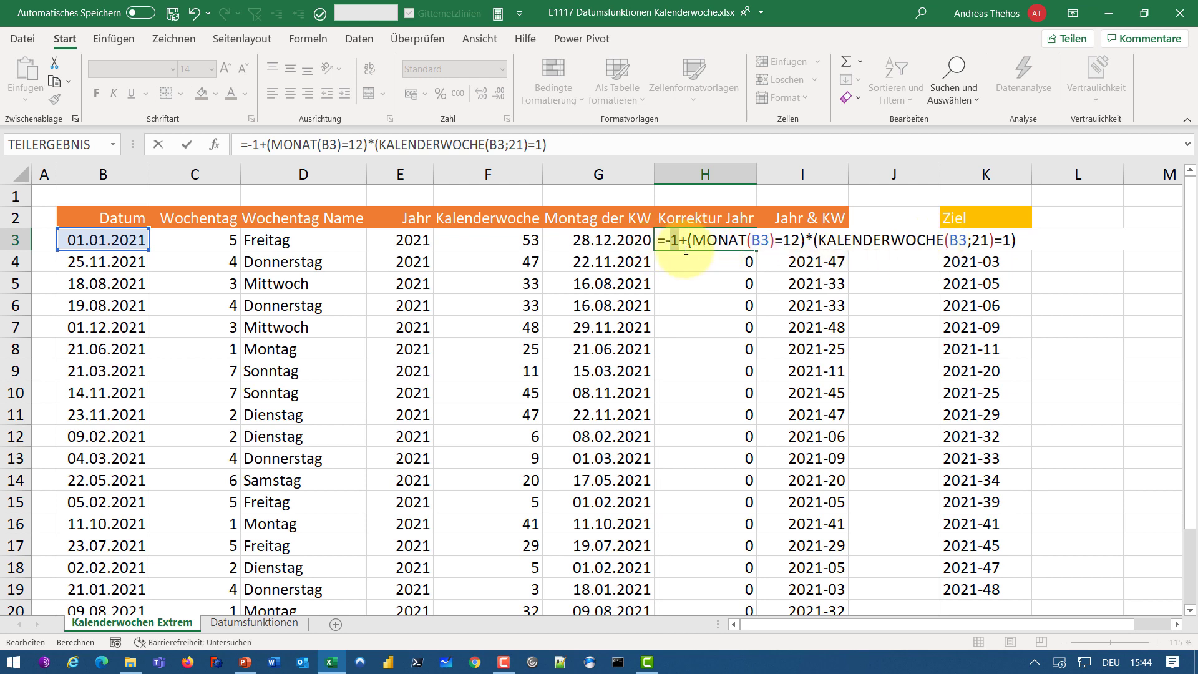
type("(MONAT(B3)=1)*(KALENDERWOCHE(B3;21)>51)")
key("ctrl+Return")
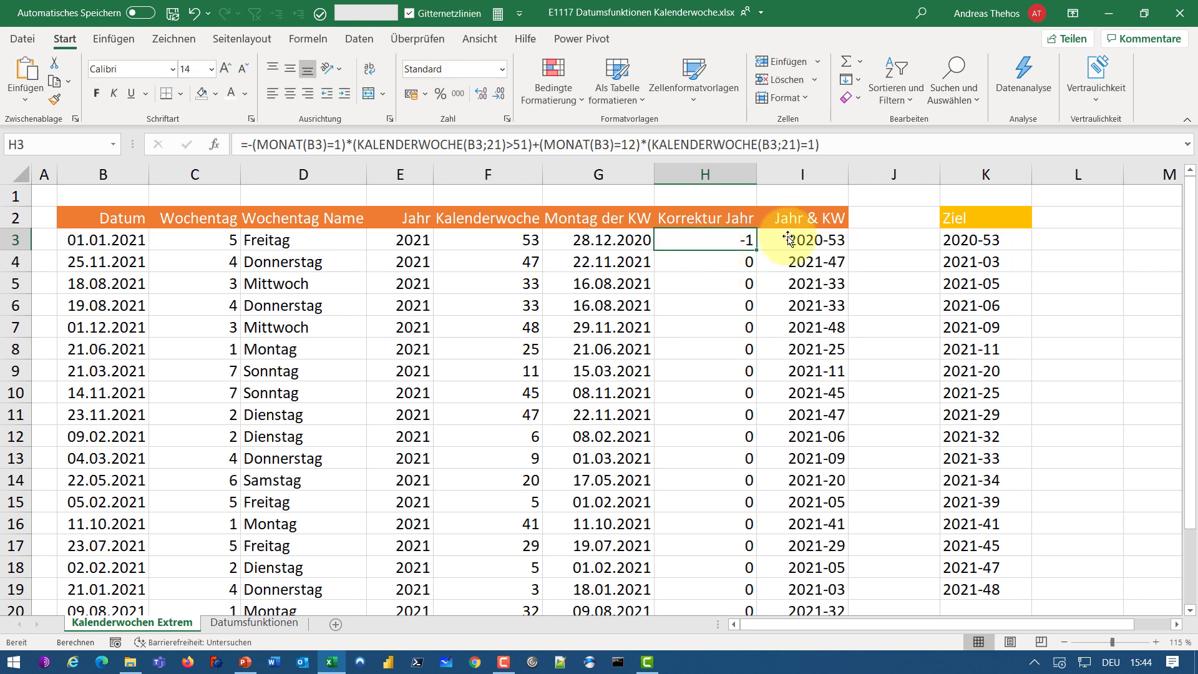
left_click(749, 268)
double_click(735, 261)
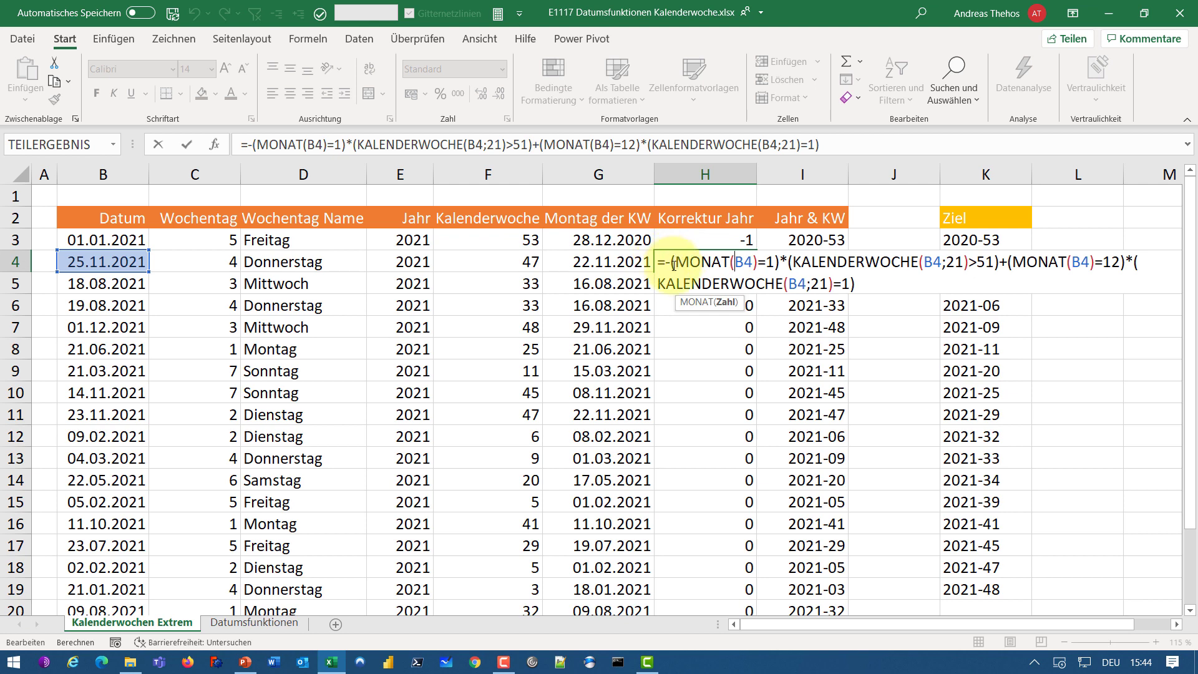
left_click_drag(670, 266, 780, 262)
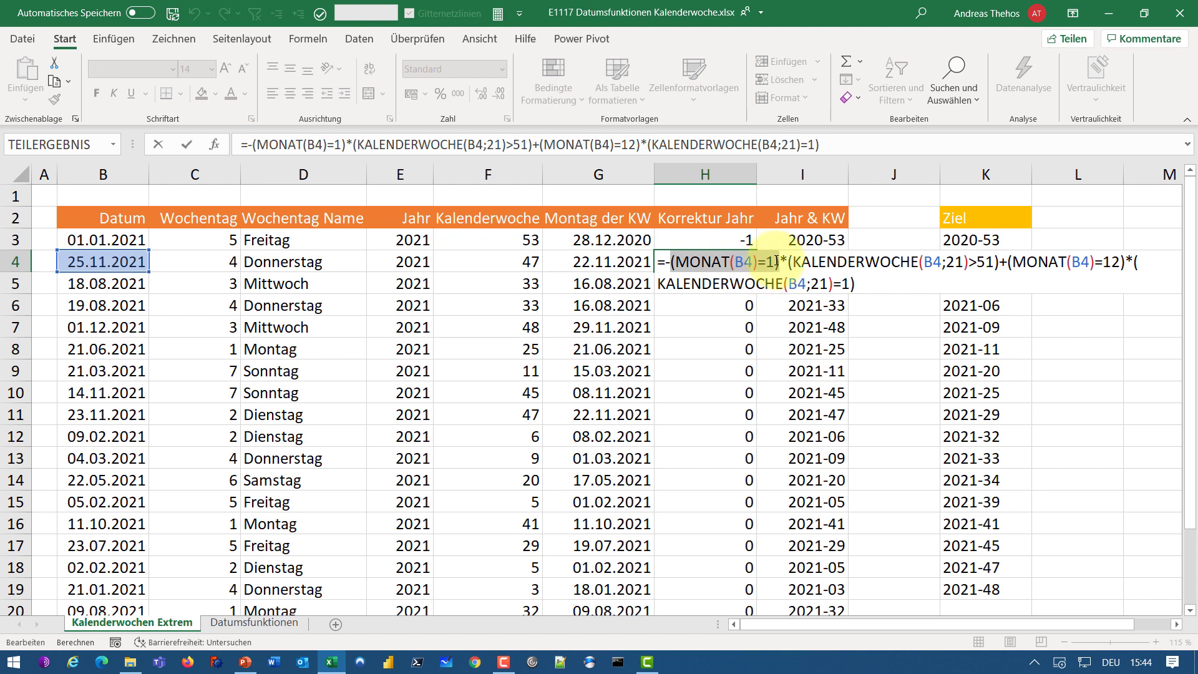
key("F9")
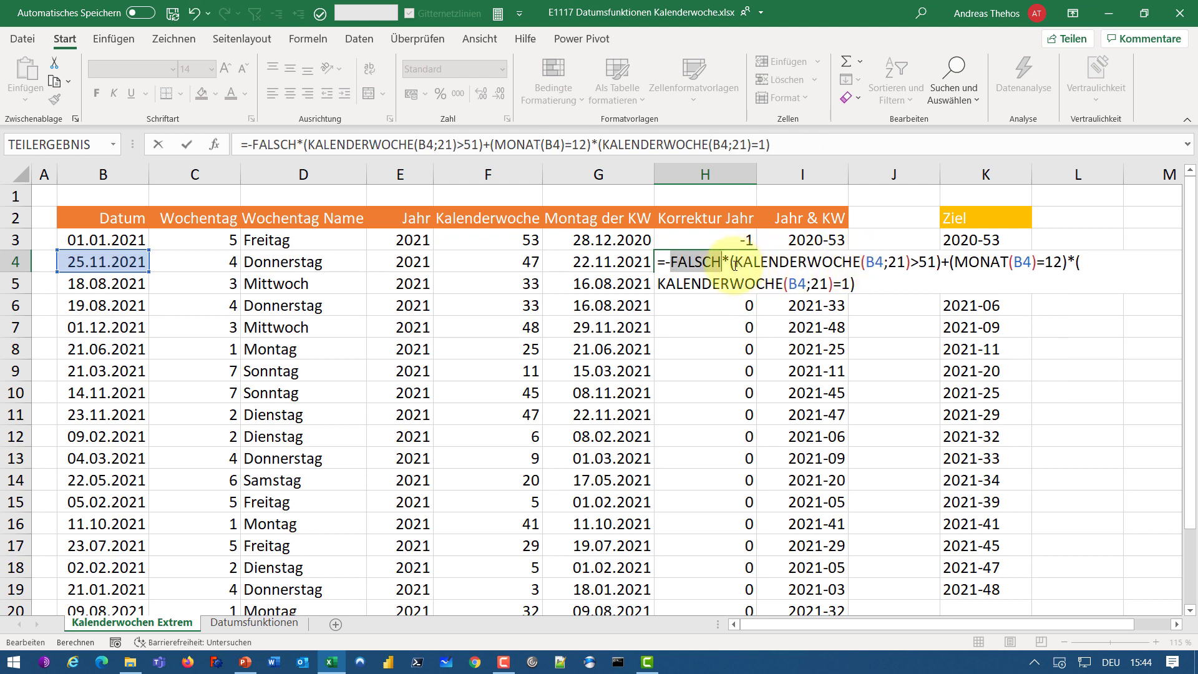
left_click_drag(729, 261, 822, 266)
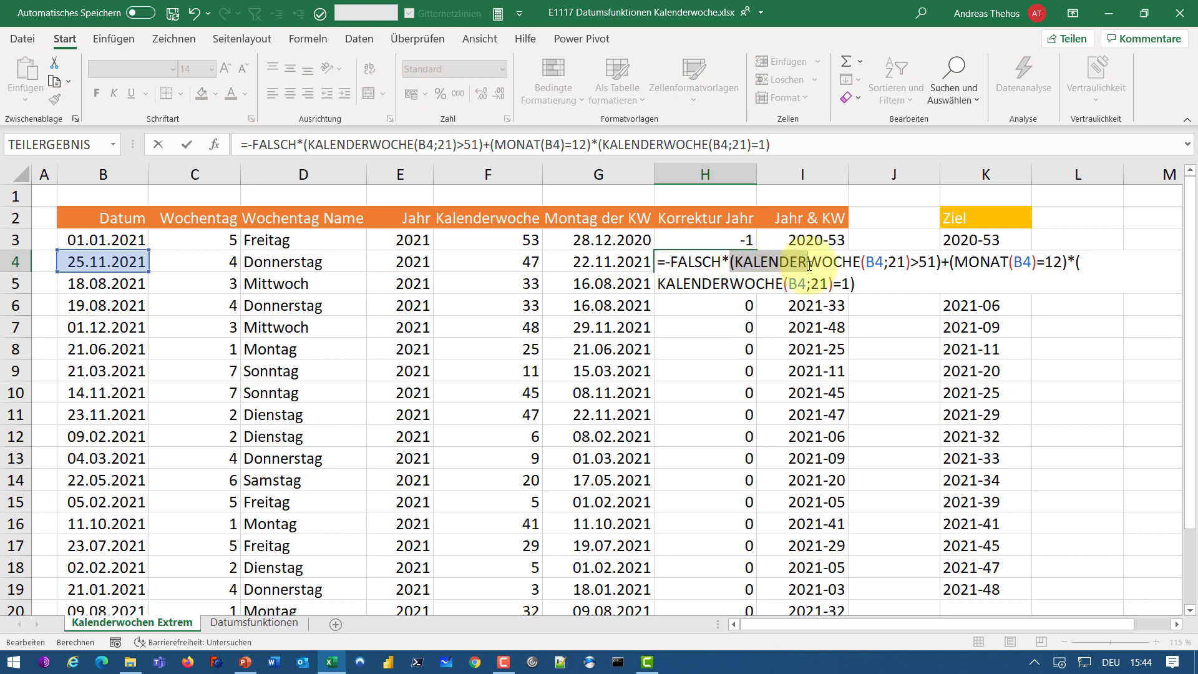
left_click_drag(823, 265, 941, 265)
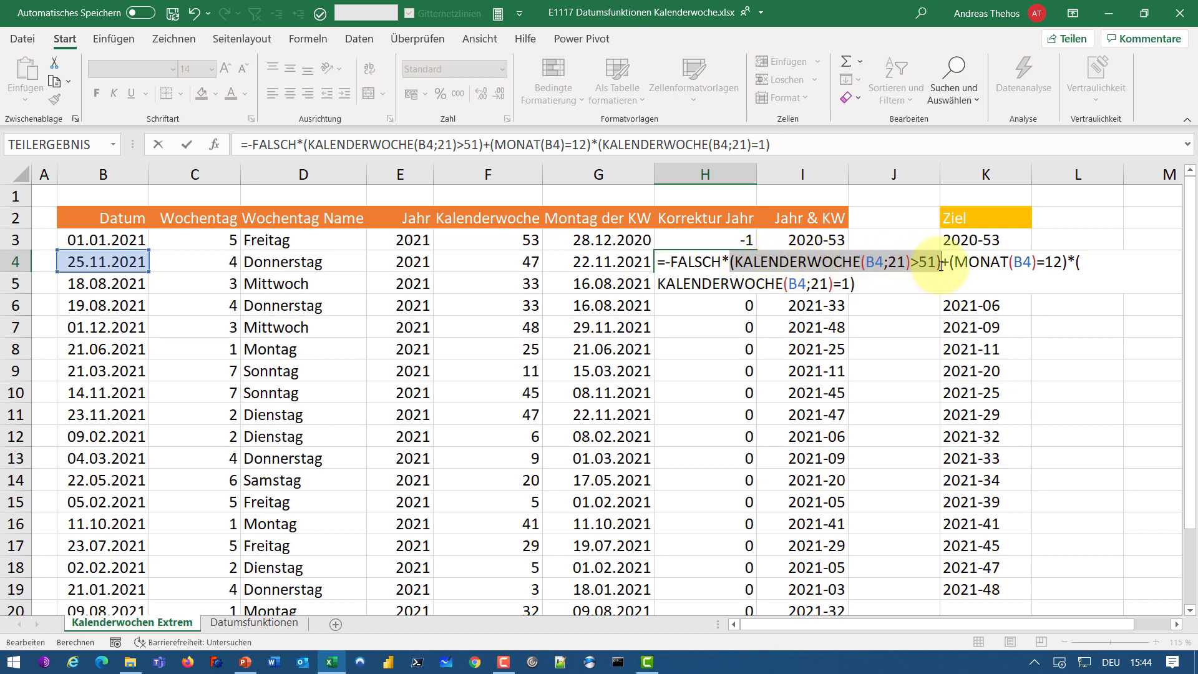
key("F9")
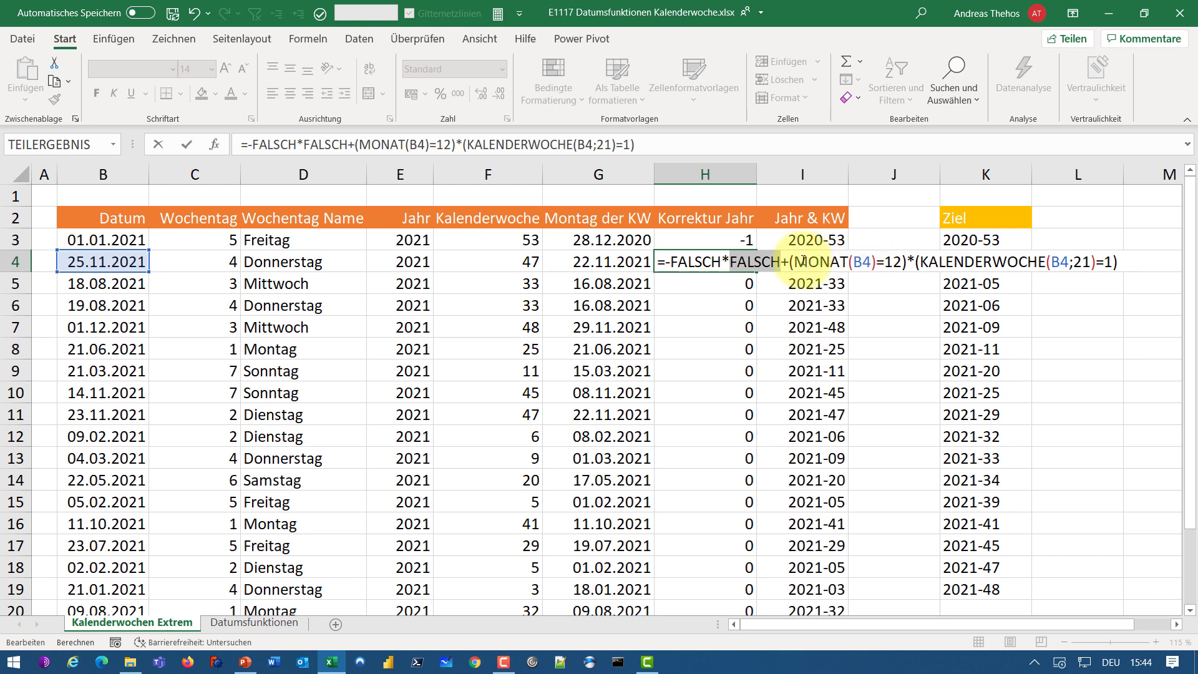
left_click_drag(789, 262, 906, 265)
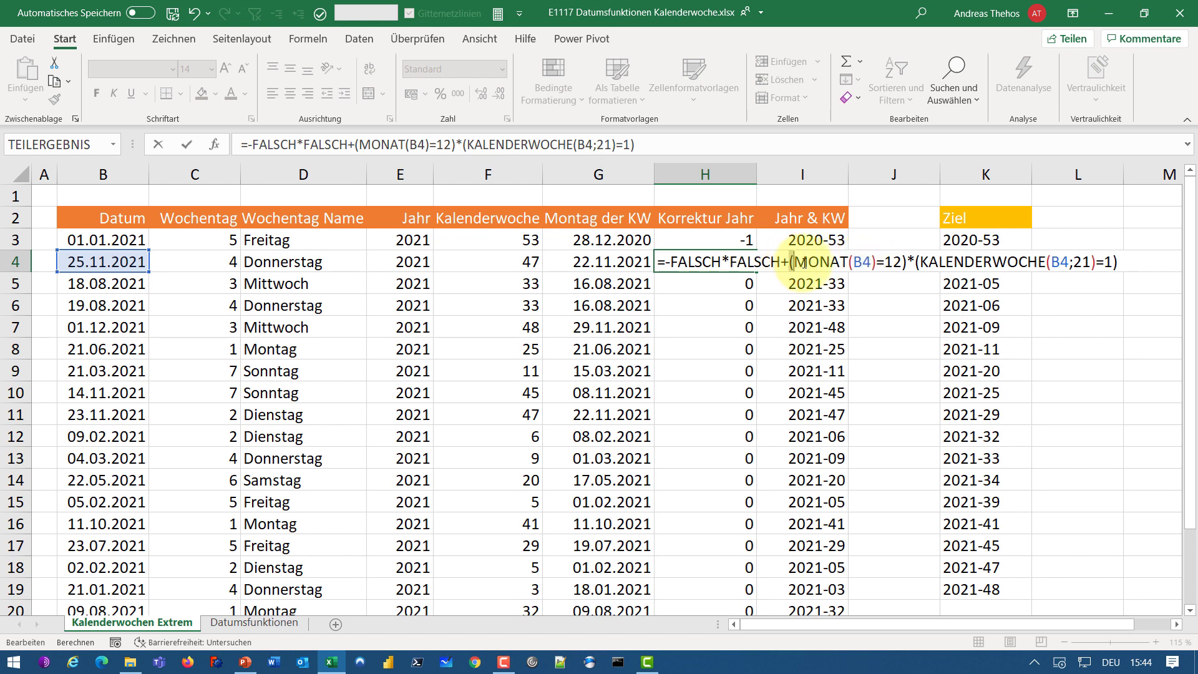
key("F9")
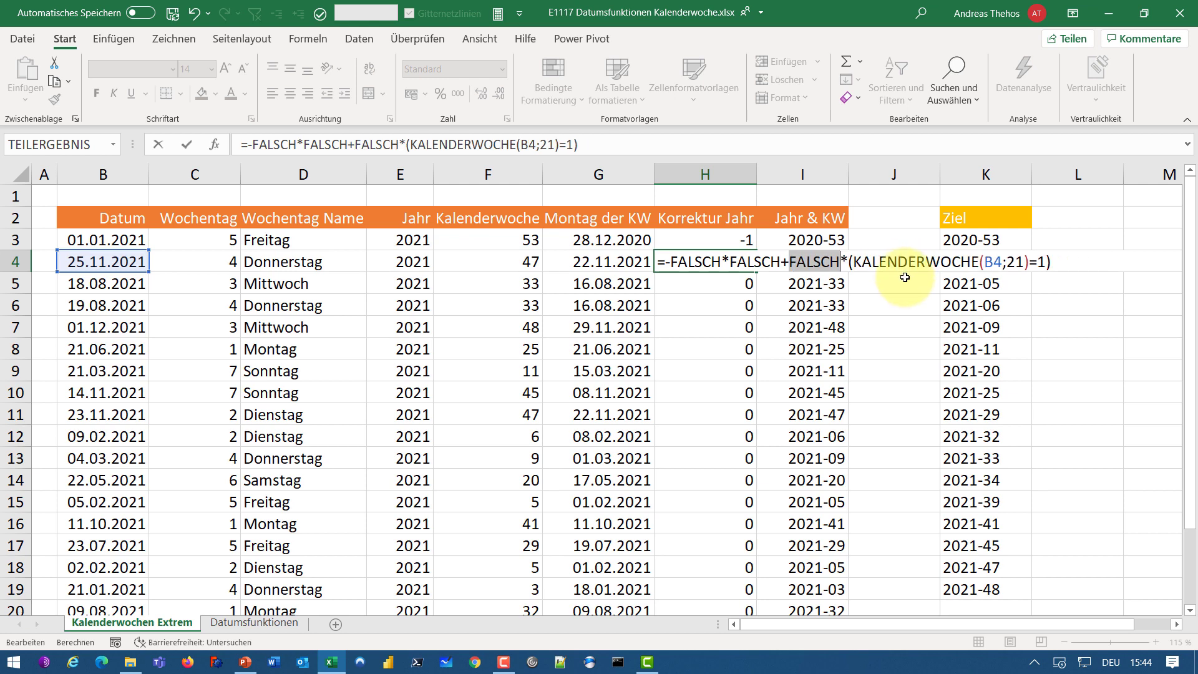
left_click(868, 264)
left_click_drag(867, 264, 1059, 267)
key("F9")
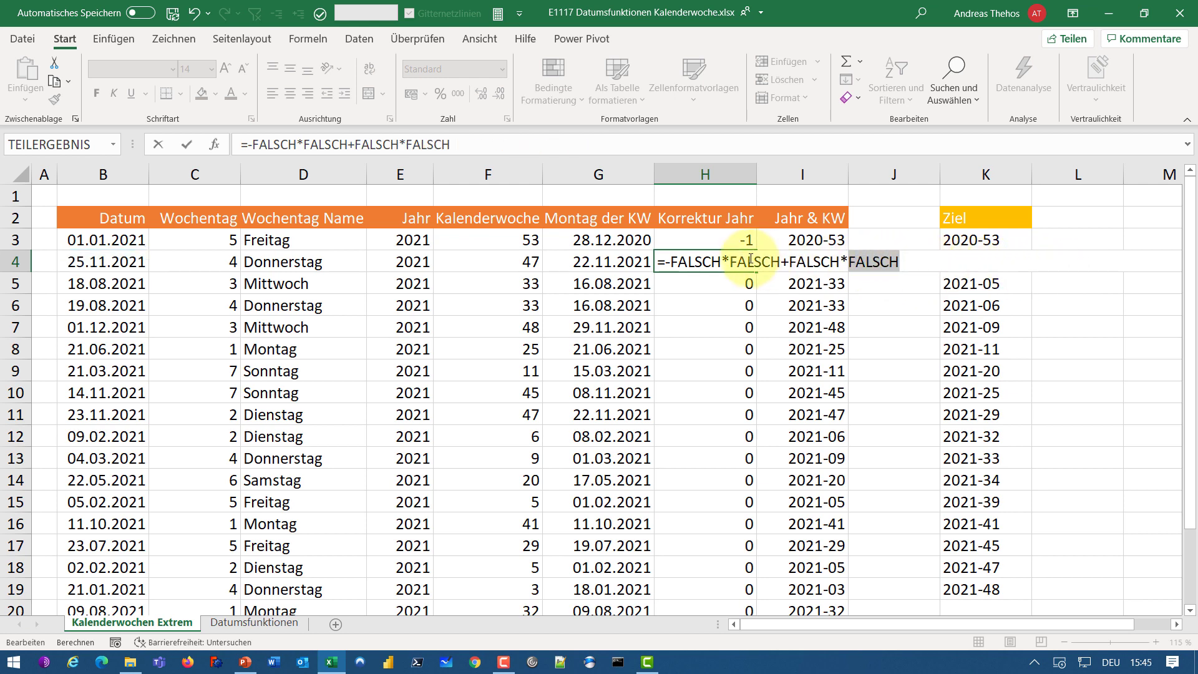
left_click_drag(671, 263, 780, 262)
key("F9")
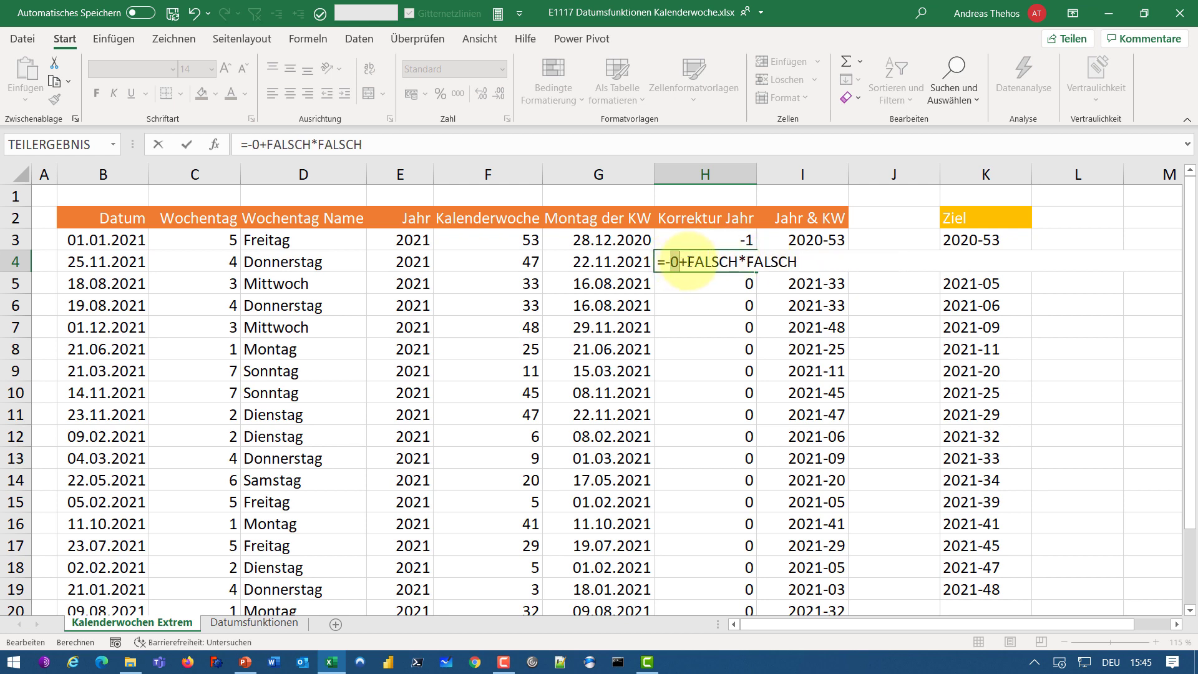
left_click_drag(686, 263, 825, 266)
key("F9")
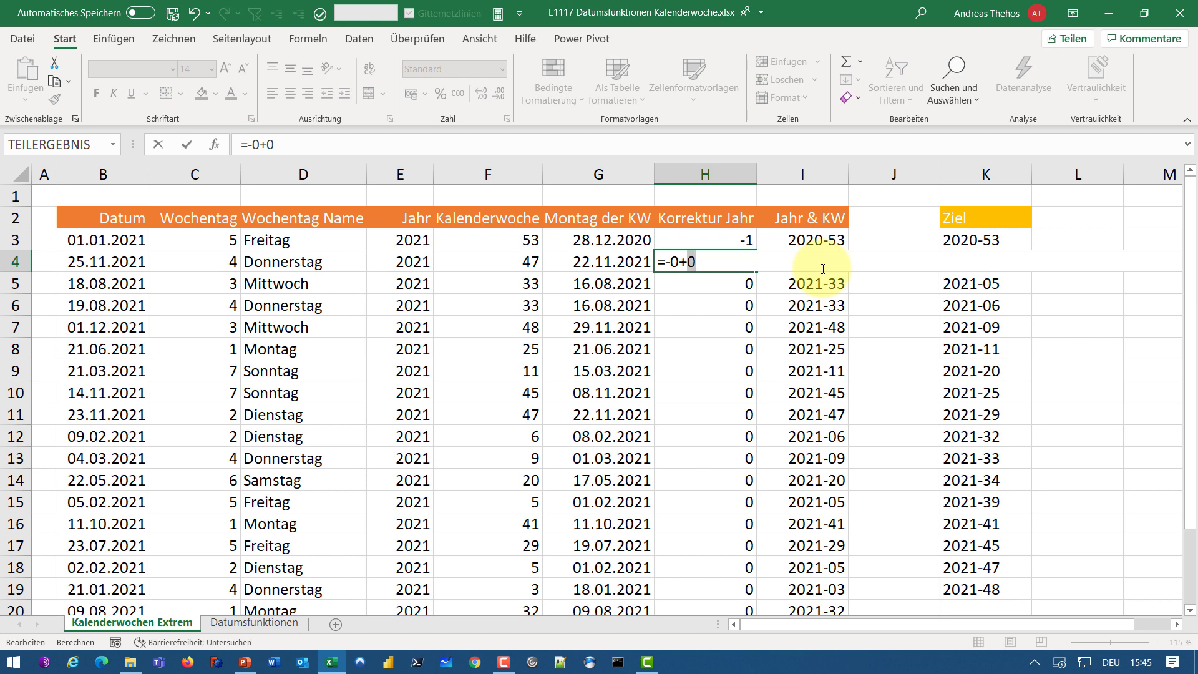
key("Escape")
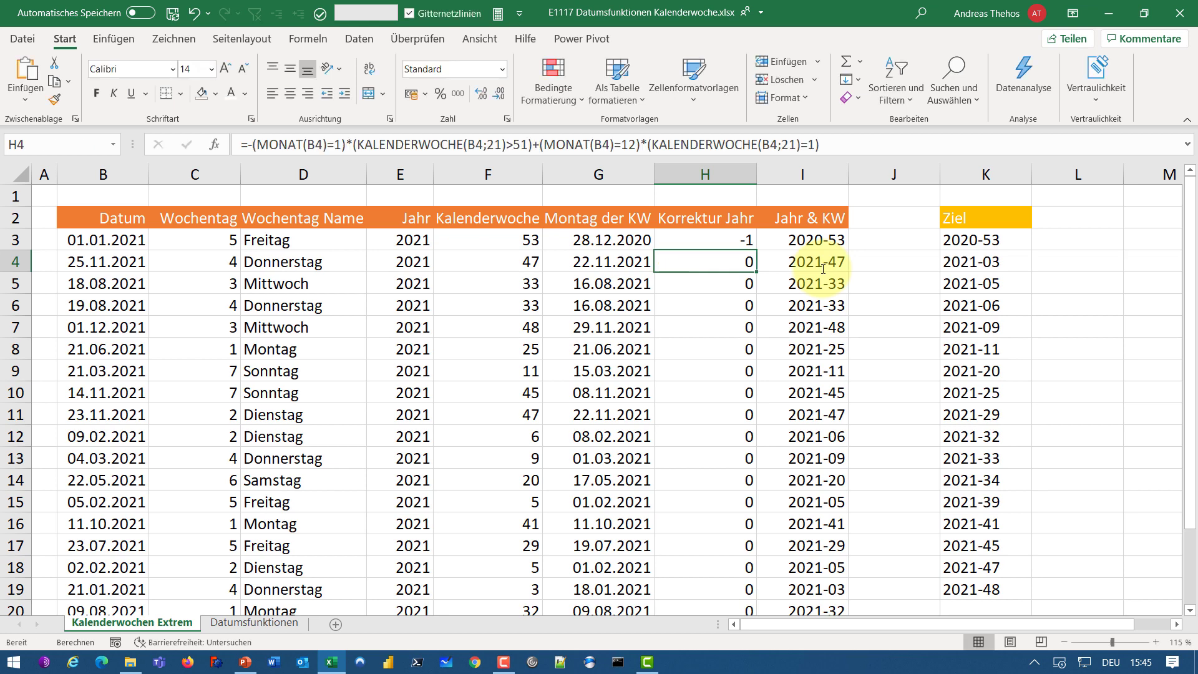
left_click(802, 248)
key("ctrl+Down")
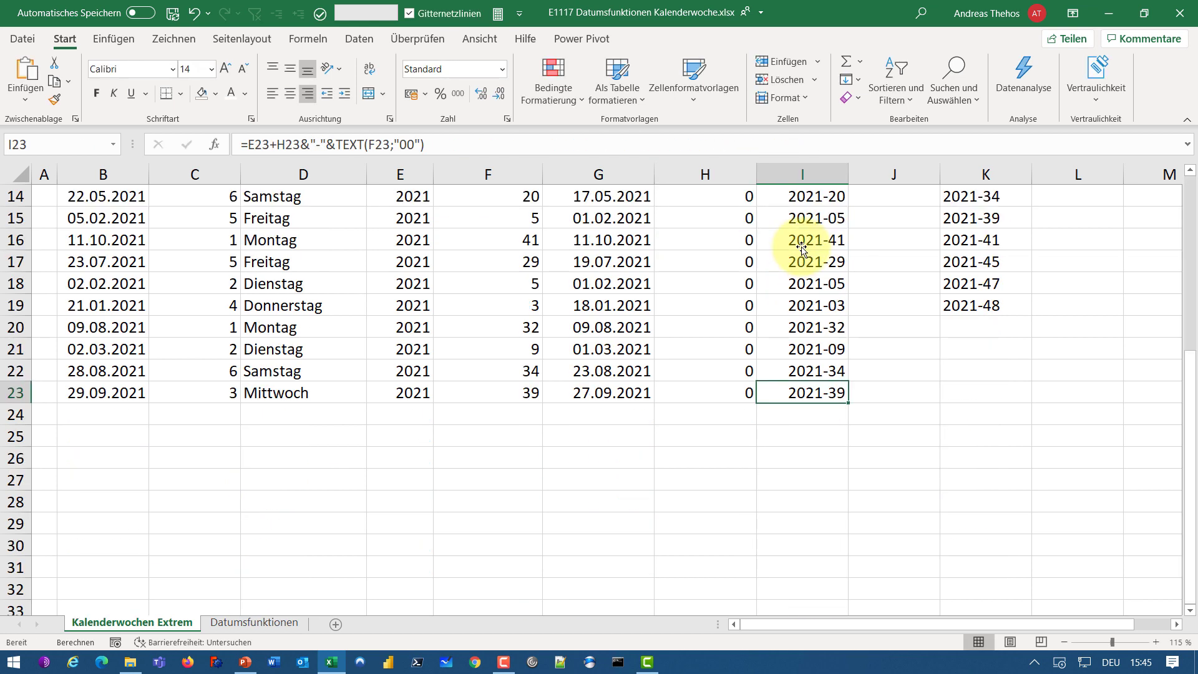
scroll(802, 247, "up", 1)
scroll(799, 245, "up", 4)
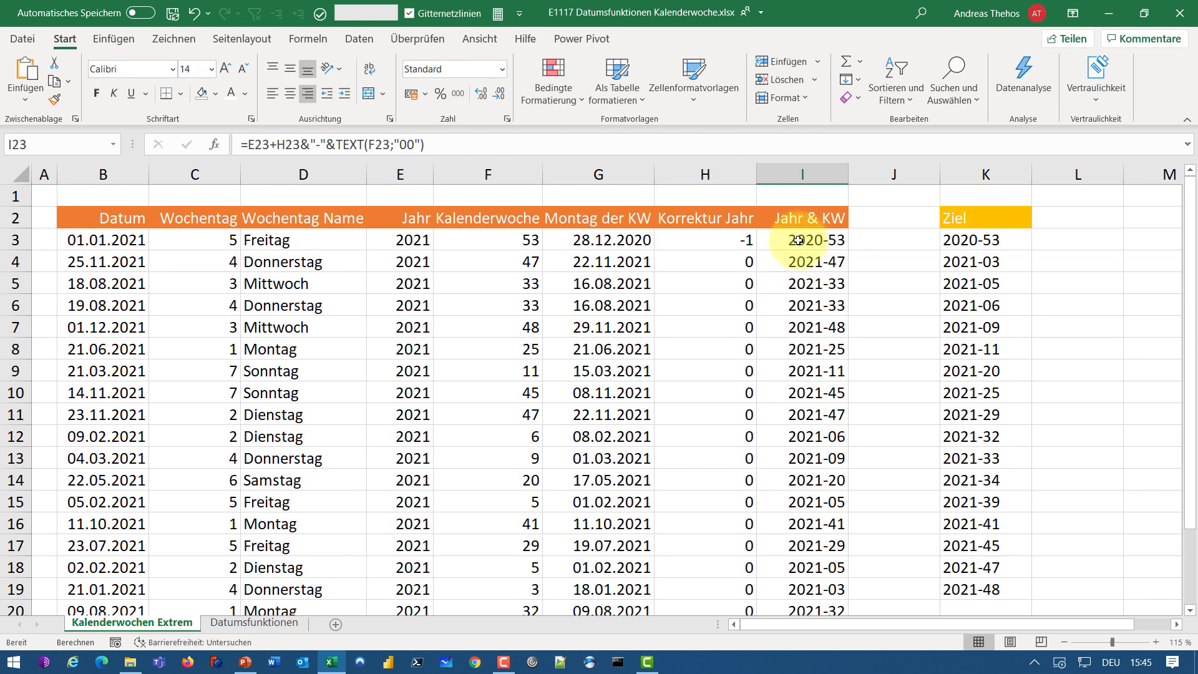
left_click(796, 242)
double_click(796, 243)
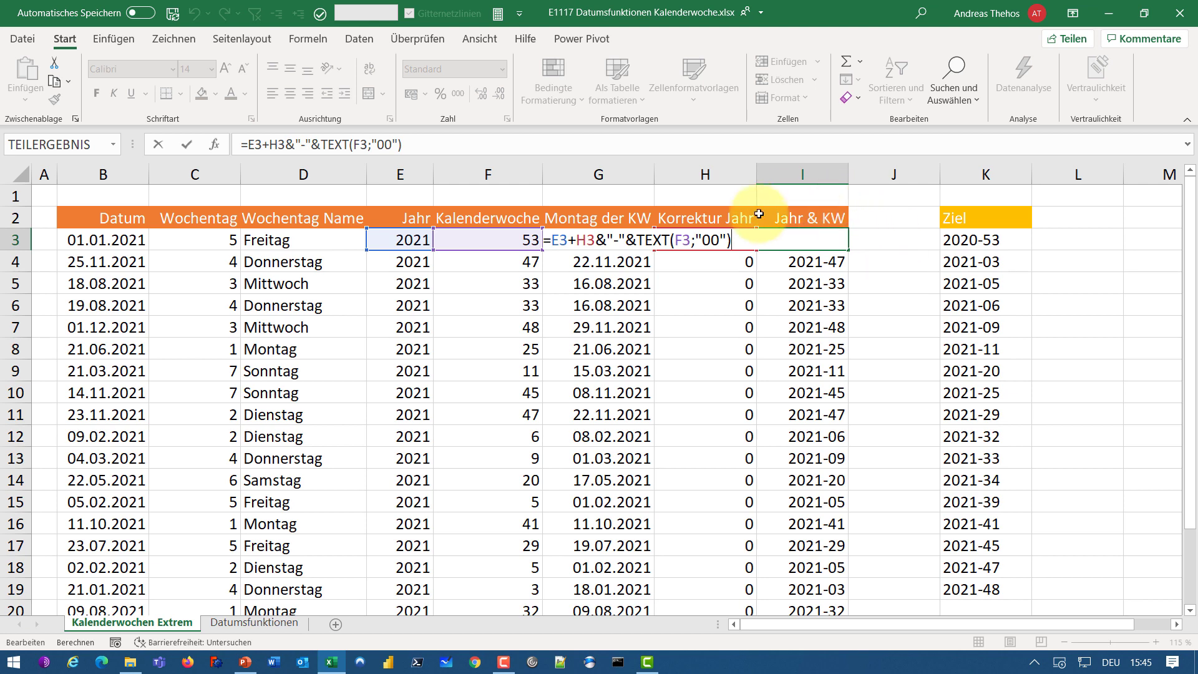
key("Escape")
double_click(813, 242)
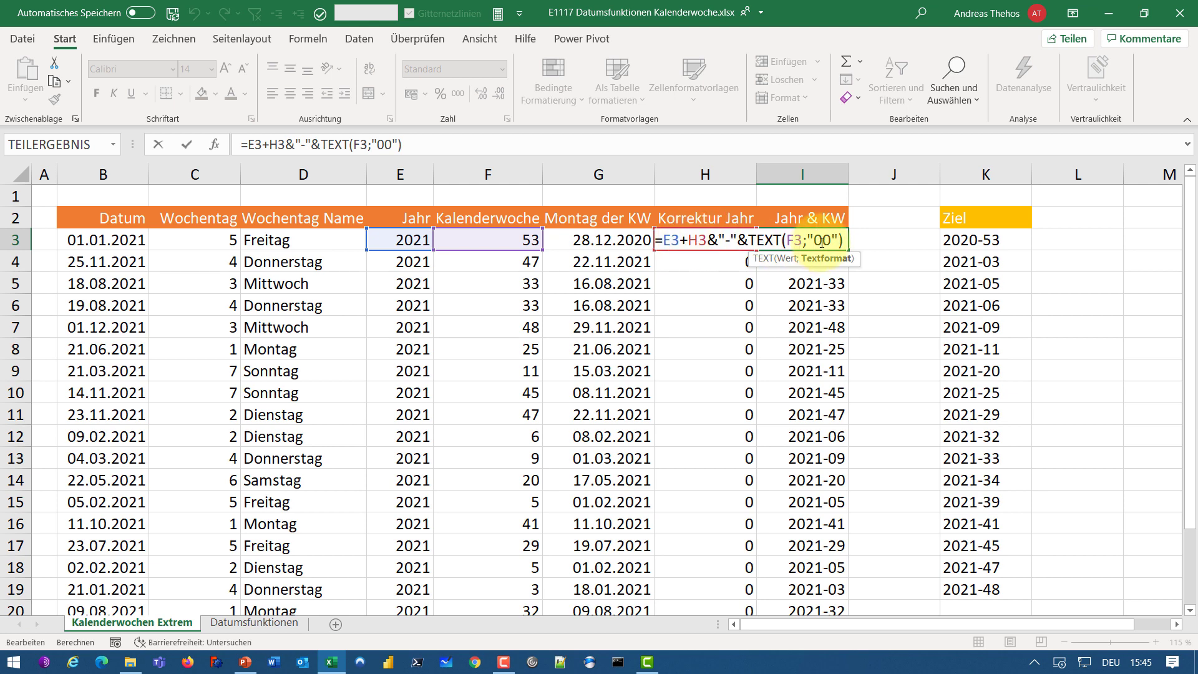
left_click_drag(804, 239, 840, 240)
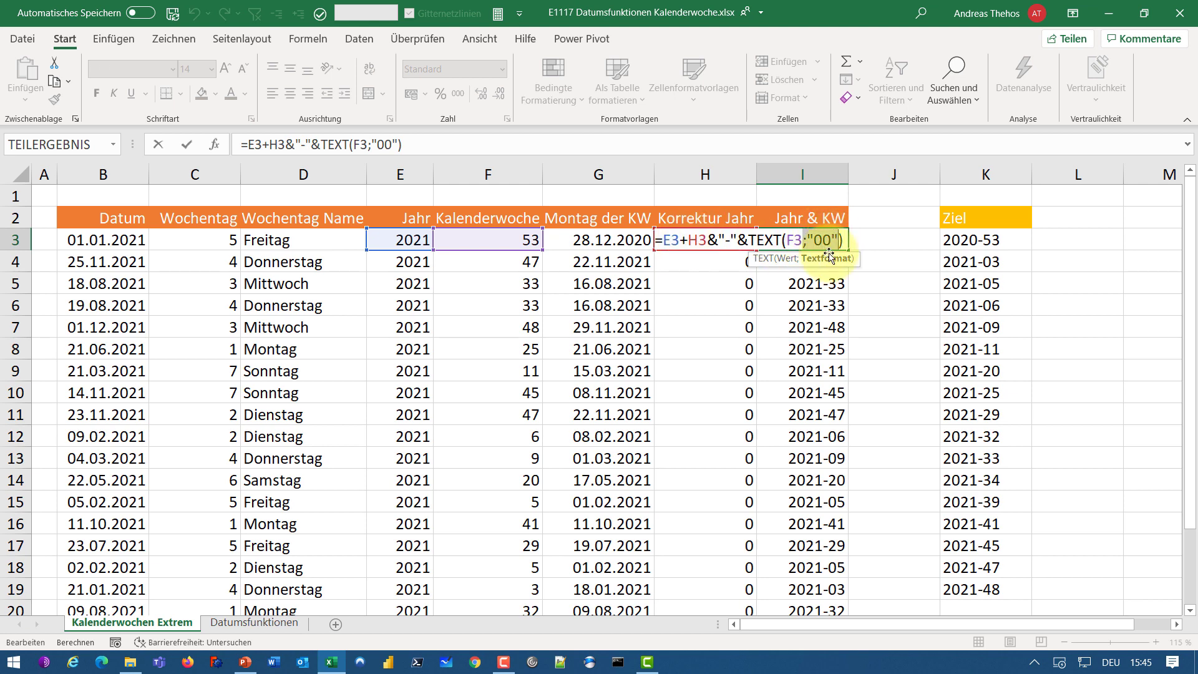
key("ctrl+Return")
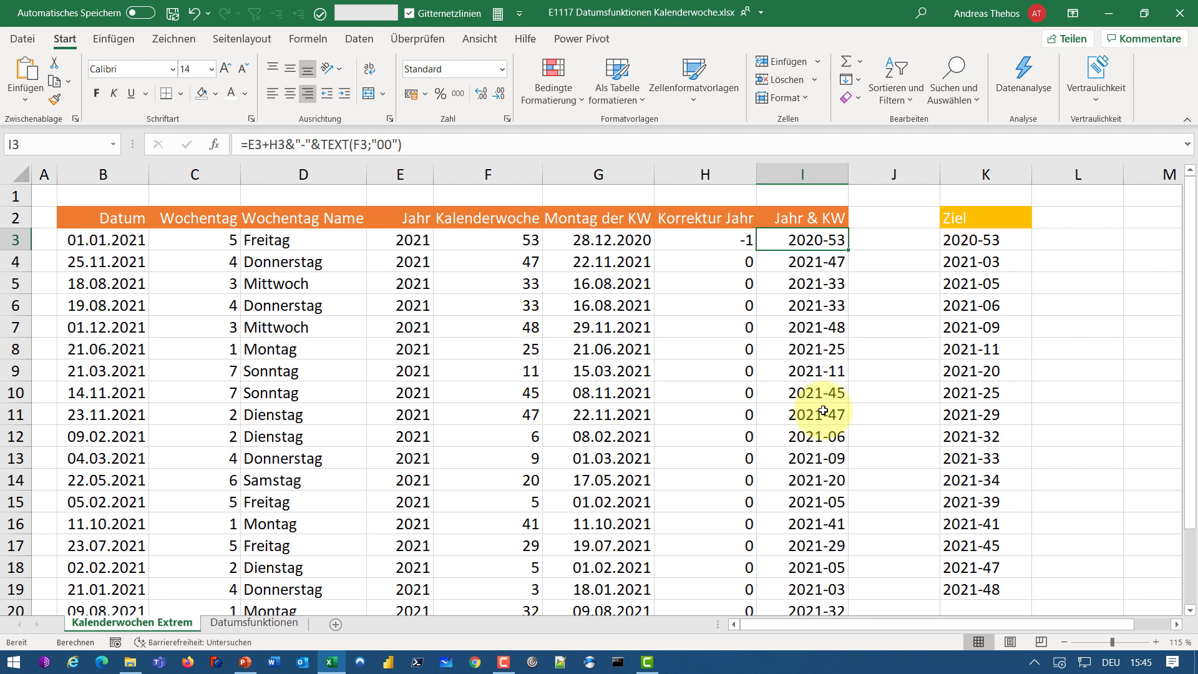
Review K3's SORTIEREN Ziel formula in an enlarged formula bar, then switch to the E1116 workbook
double_click(964, 243)
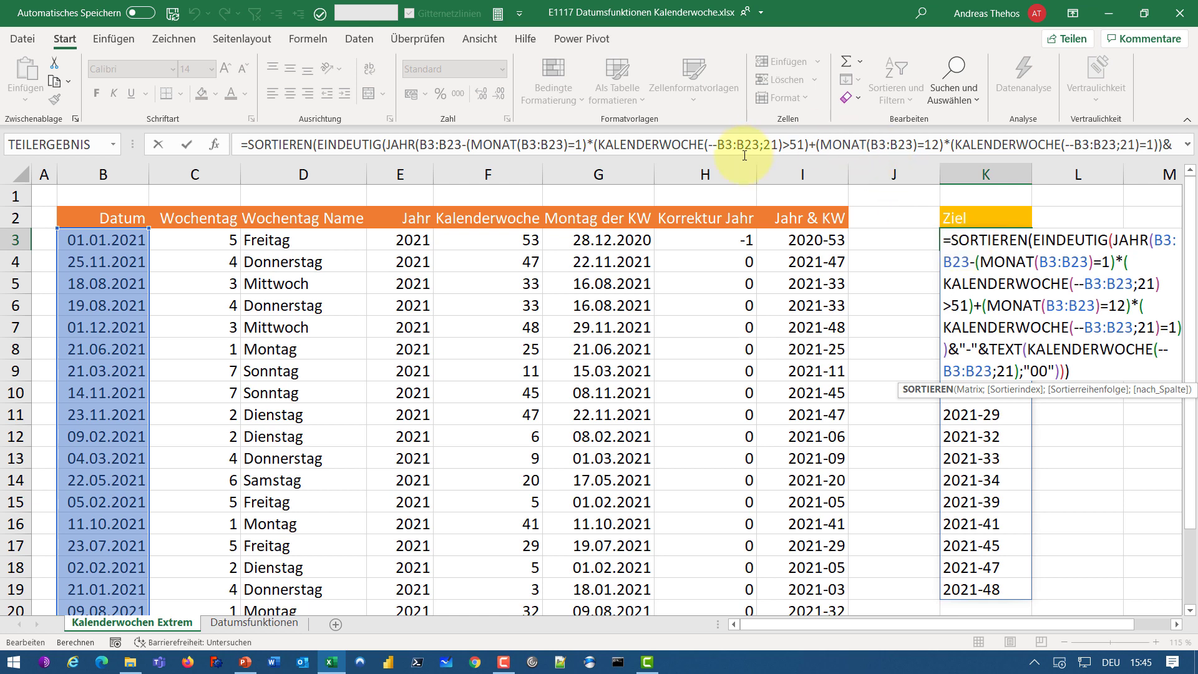
left_click_drag(748, 156, 748, 175)
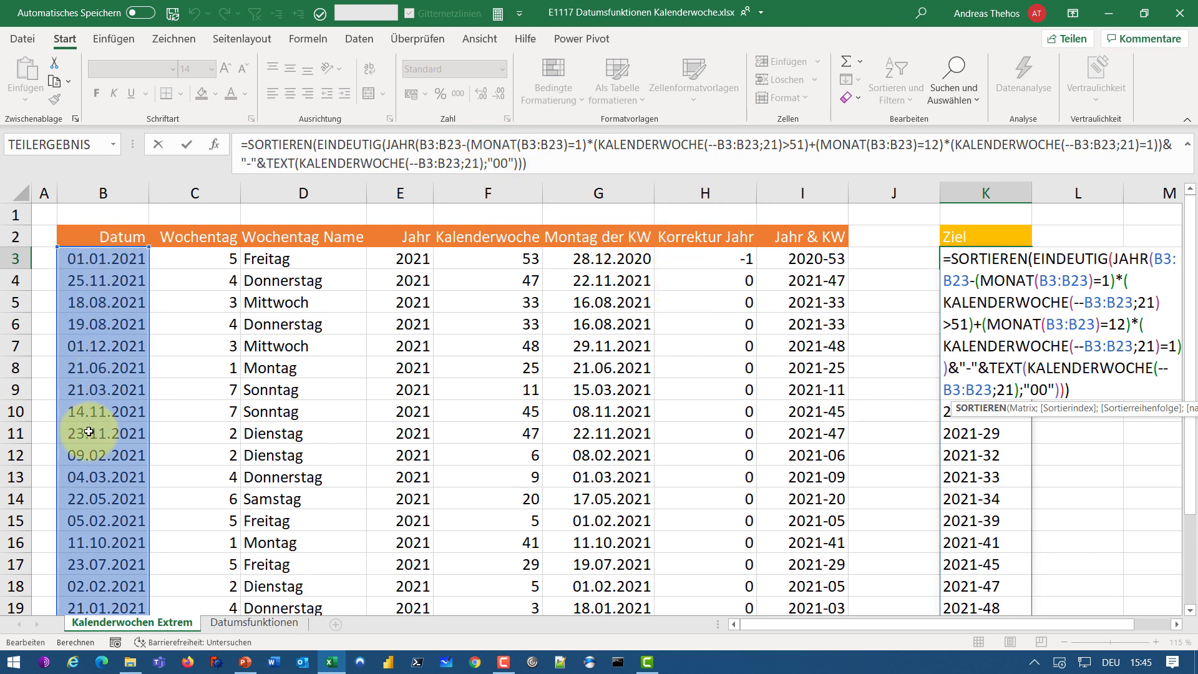
key("Return")
left_click(933, 237)
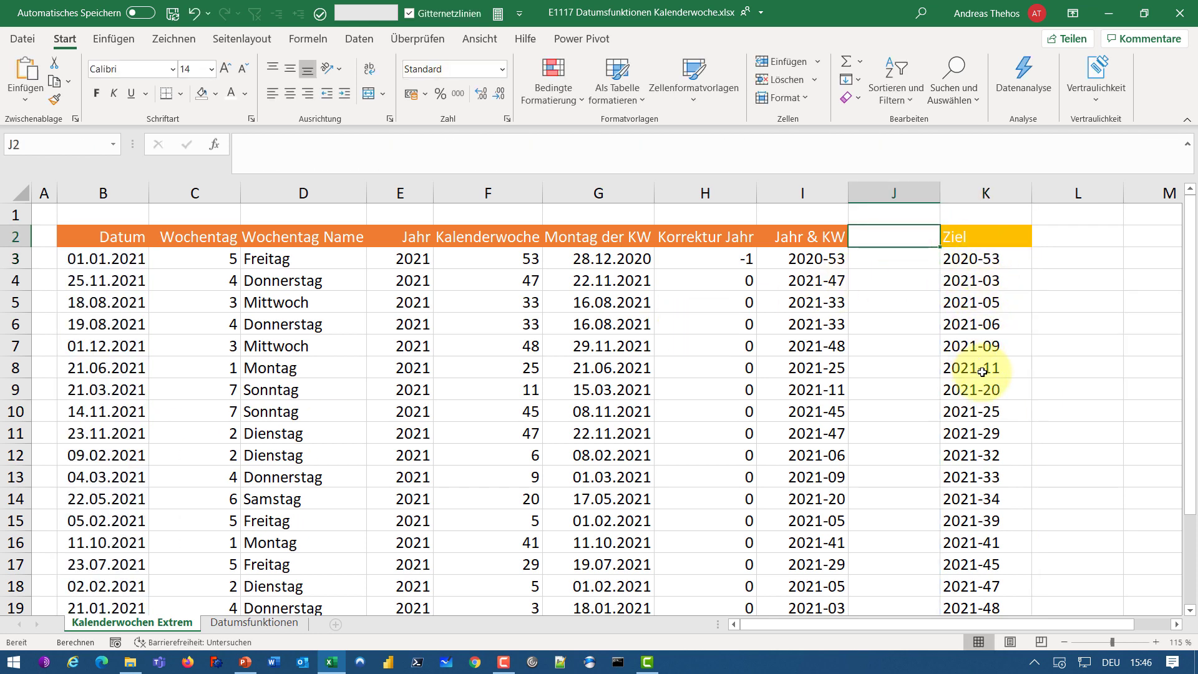
left_click(984, 263)
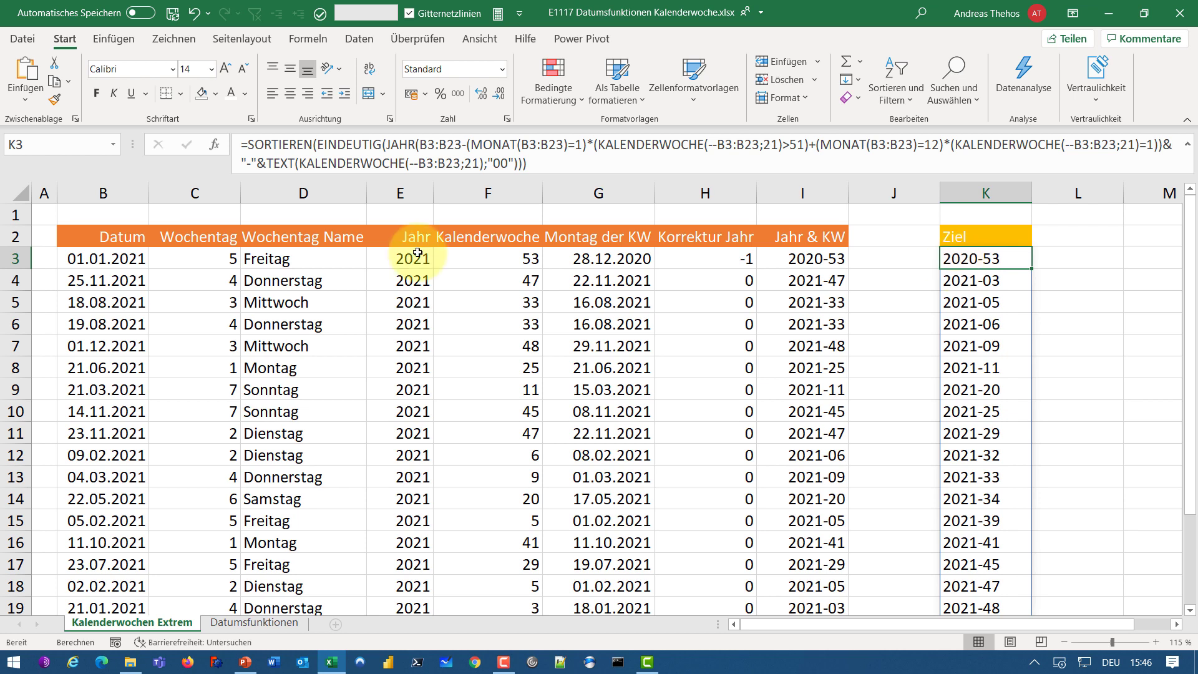
left_click(430, 658)
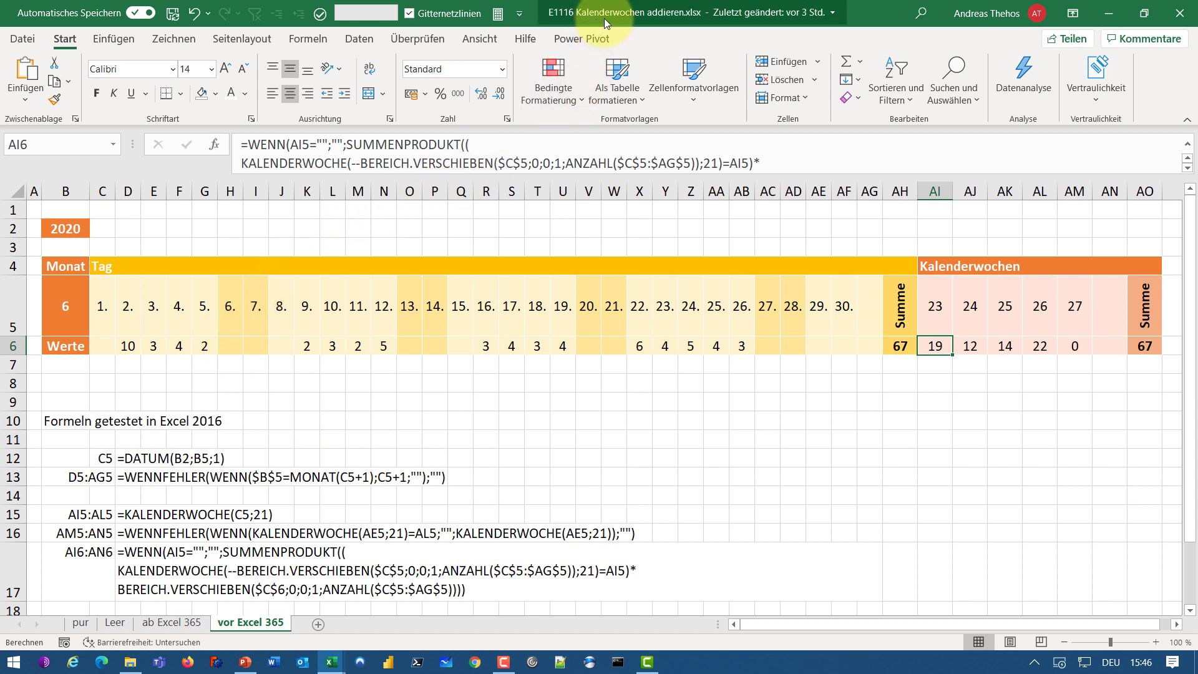
mouse_move(685, 11)
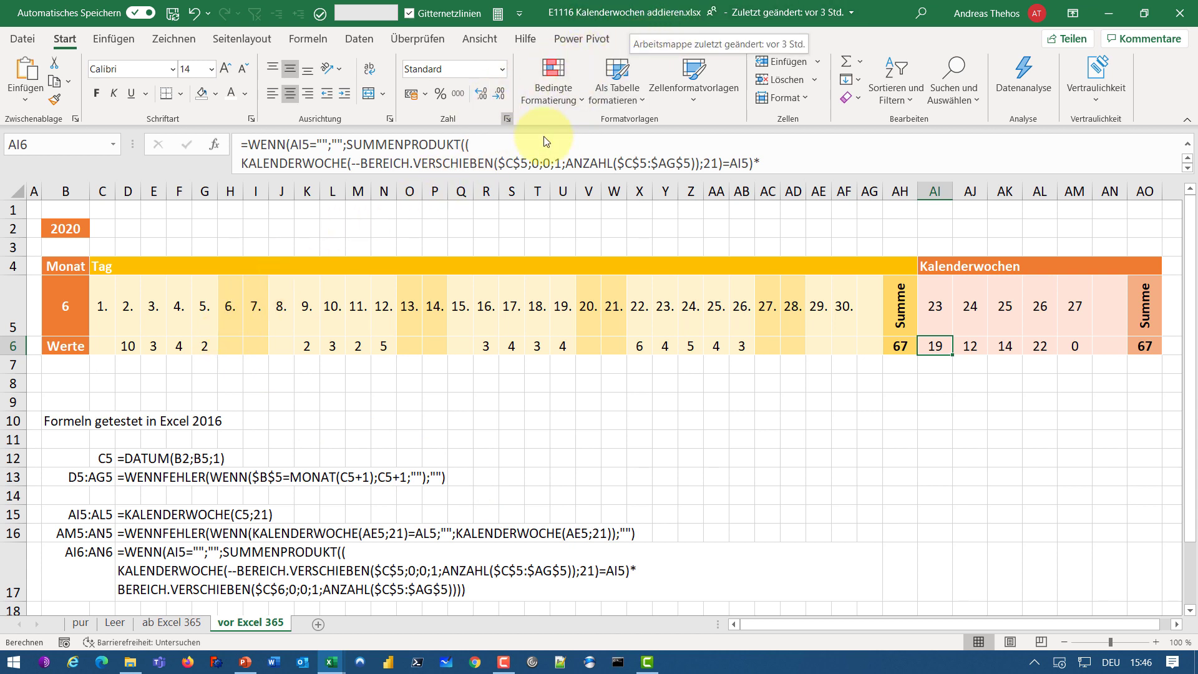
left_click(974, 303)
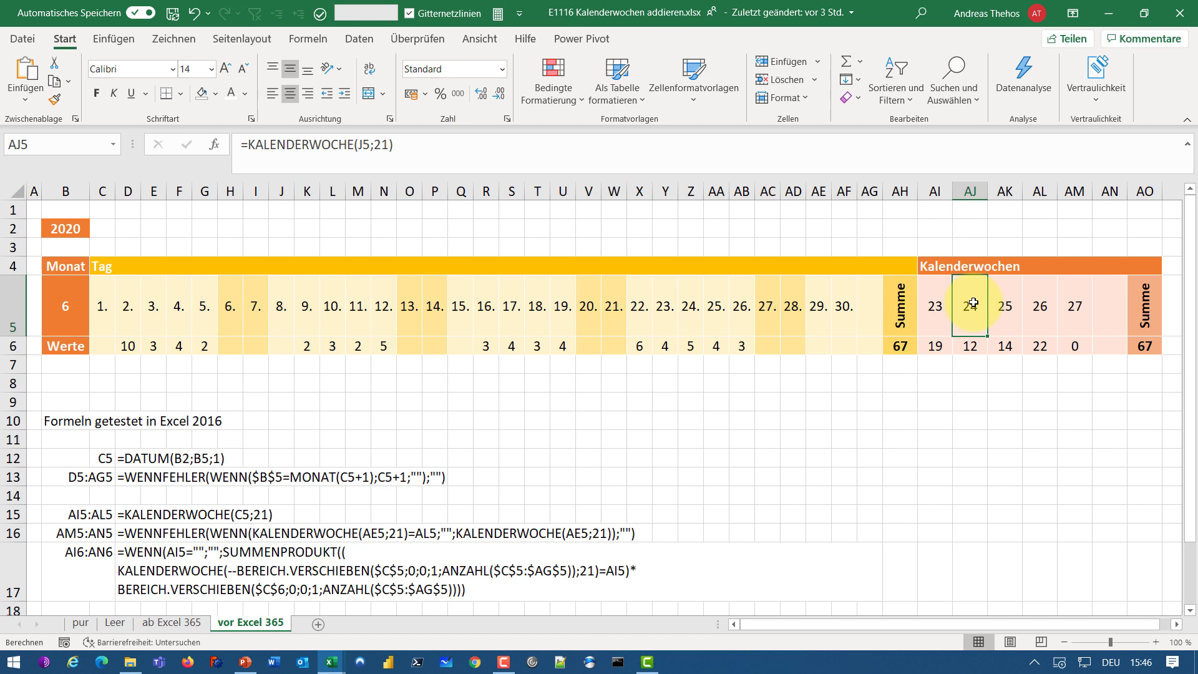
left_click(1011, 303)
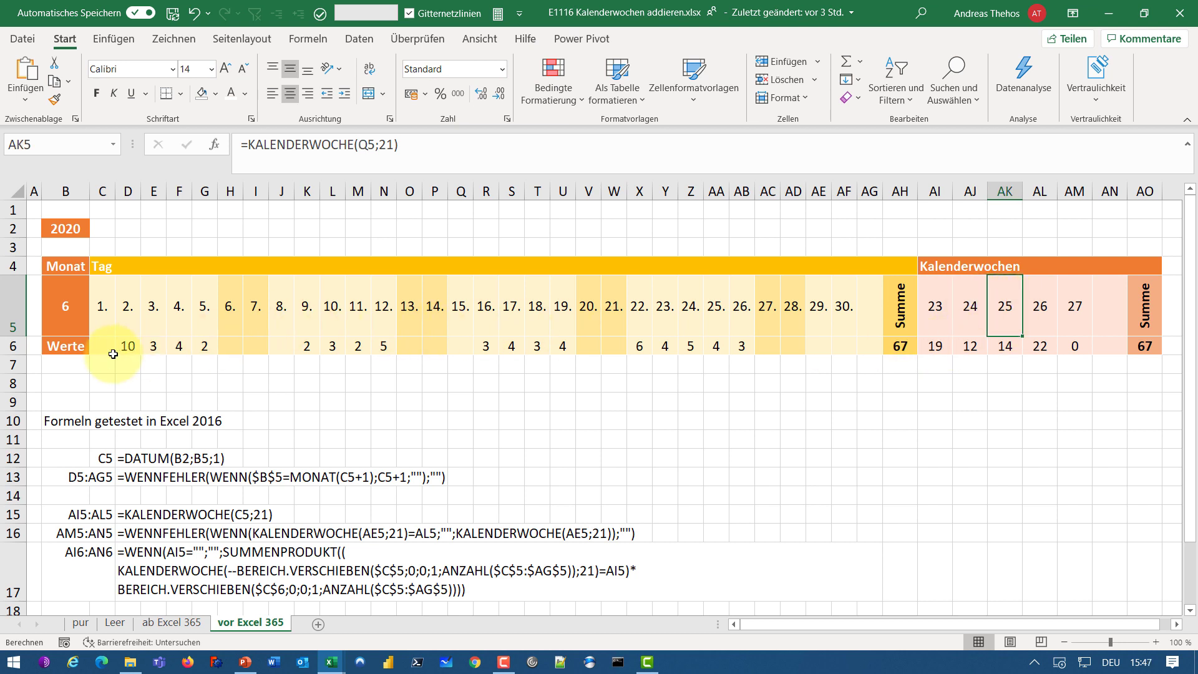
left_click(108, 327)
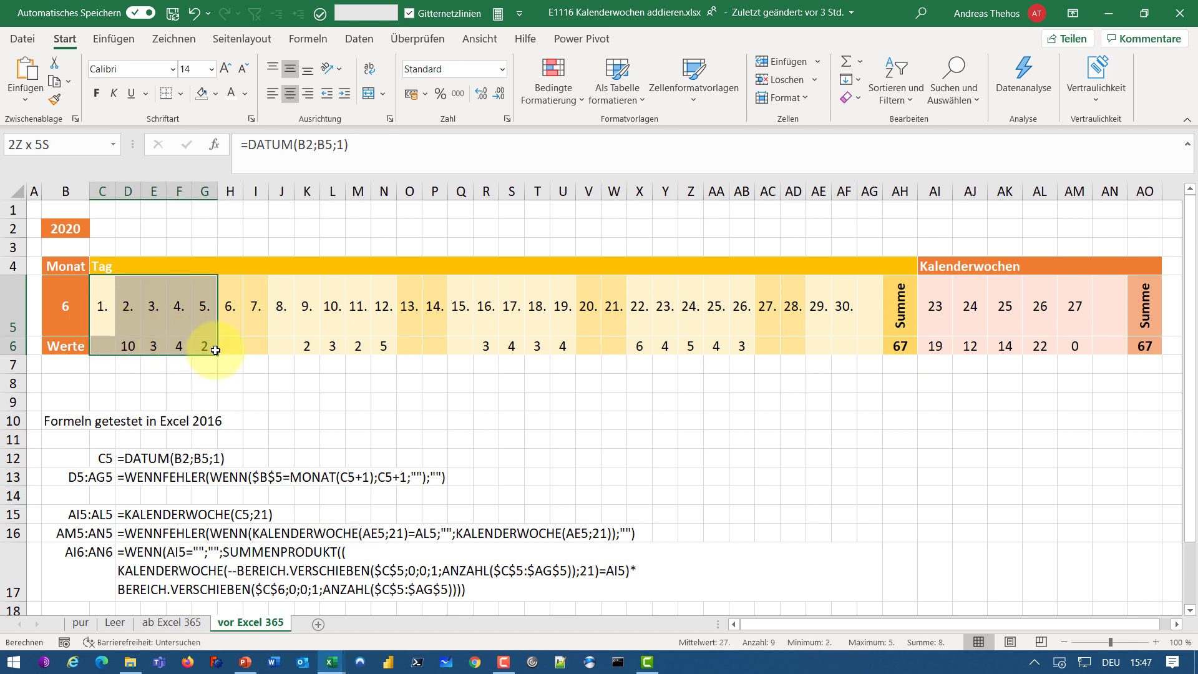
mouse_move(108, 327)
left_mouse_down()
mouse_move(206, 347)
mouse_move(145, 347)
mouse_move(206, 347)
left_mouse_up()
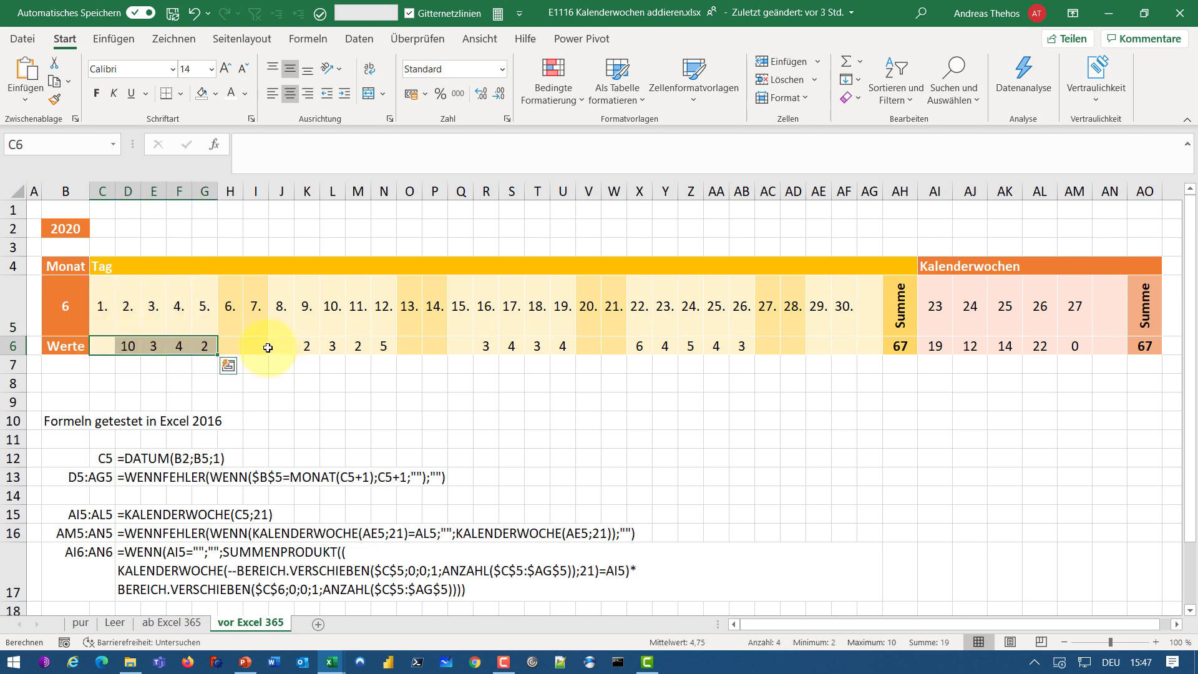
left_click_drag(281, 348, 563, 347)
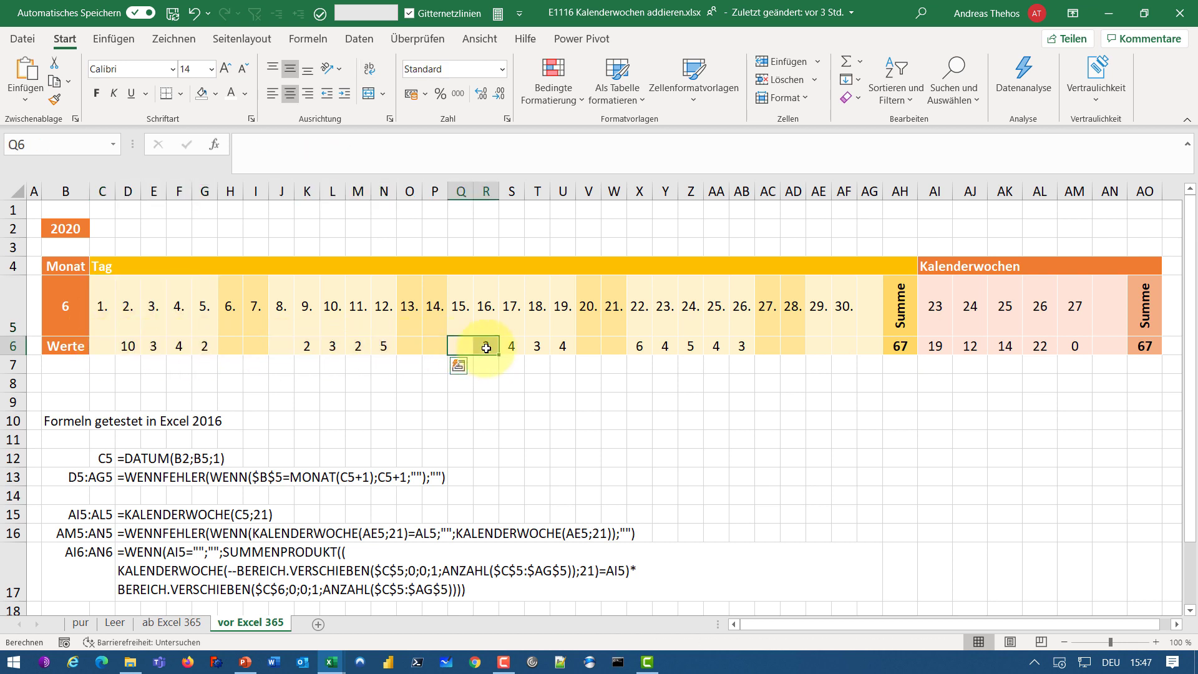
left_click(936, 347)
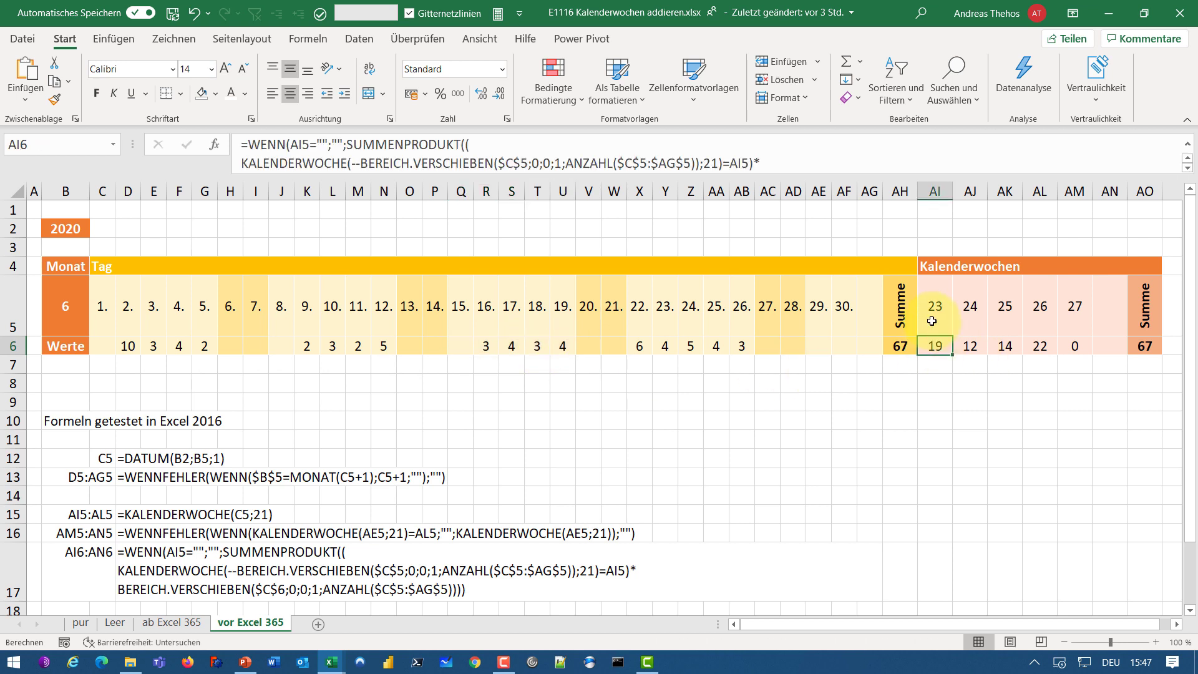
left_click(932, 321)
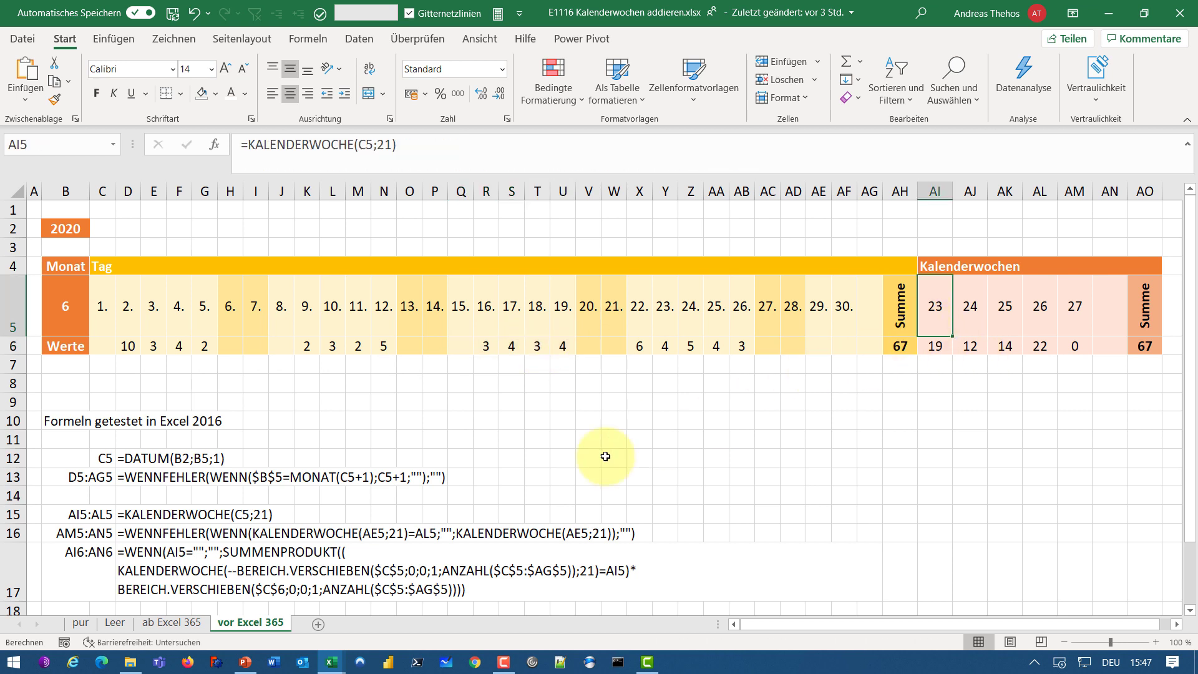